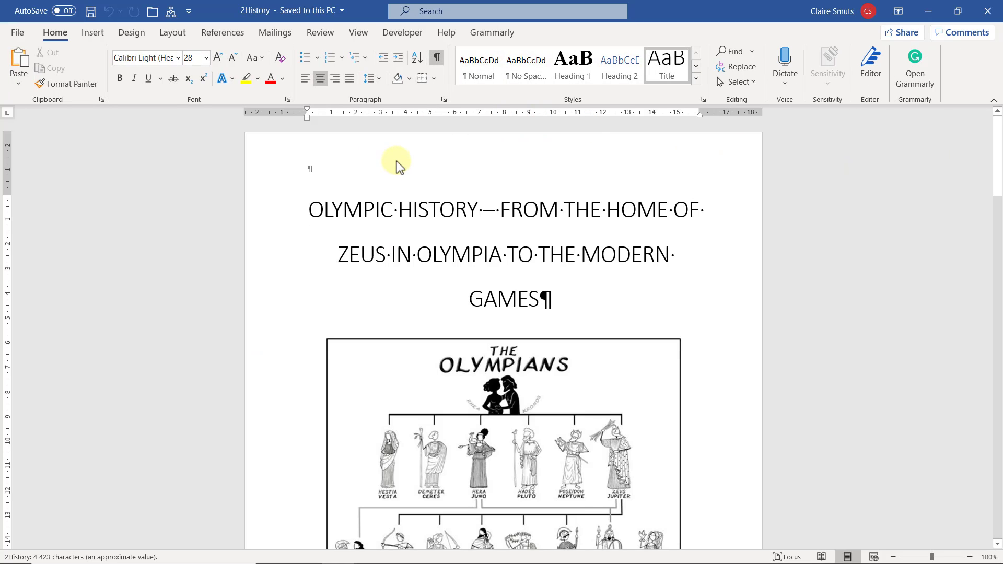
Insert the text 1234556 in the document header and return to the body text
double_click(399, 165)
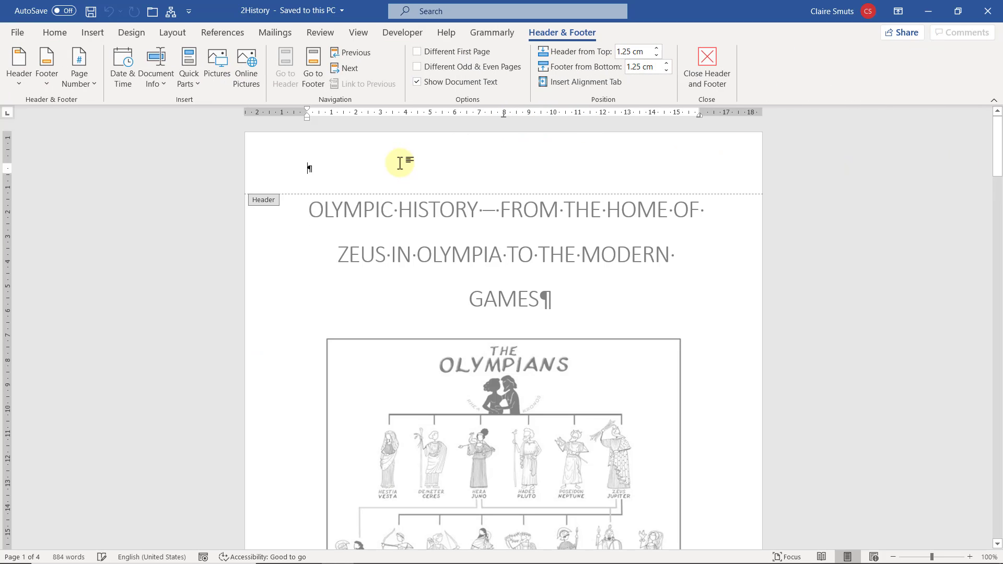
type("1234556")
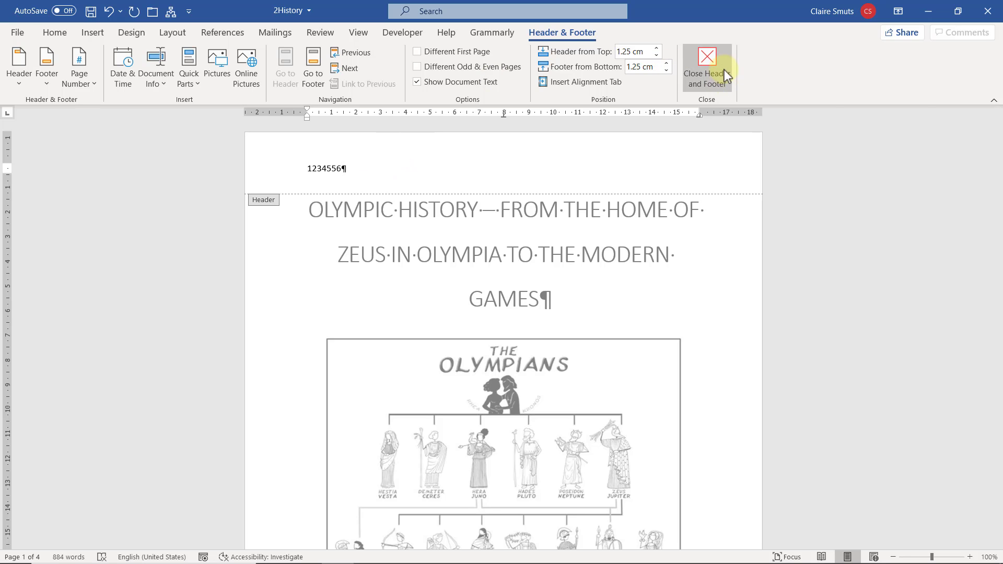
left_click(723, 67)
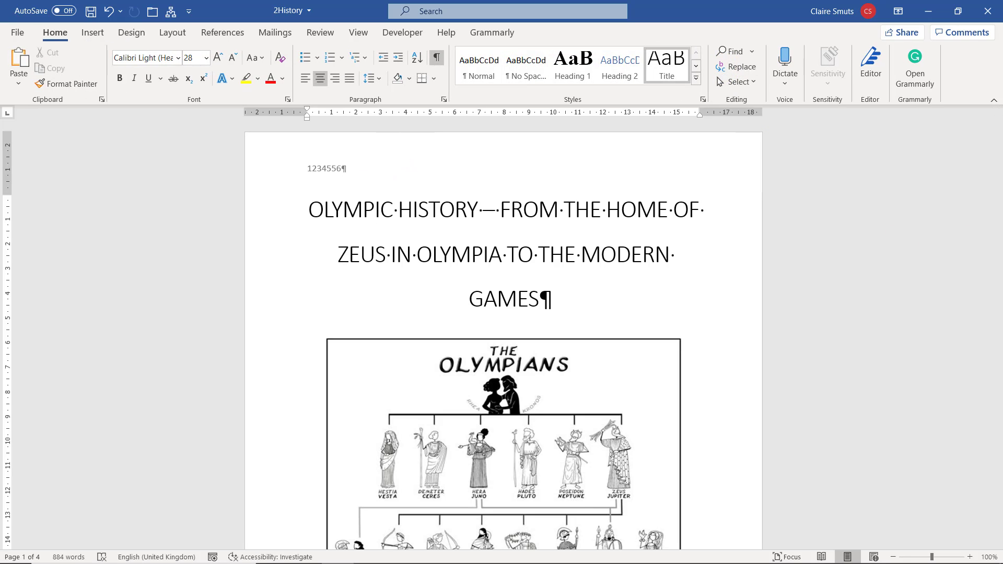
Read question 2.1 in the question paper PDF and return to the 2History document in Word
key("alt+Tab")
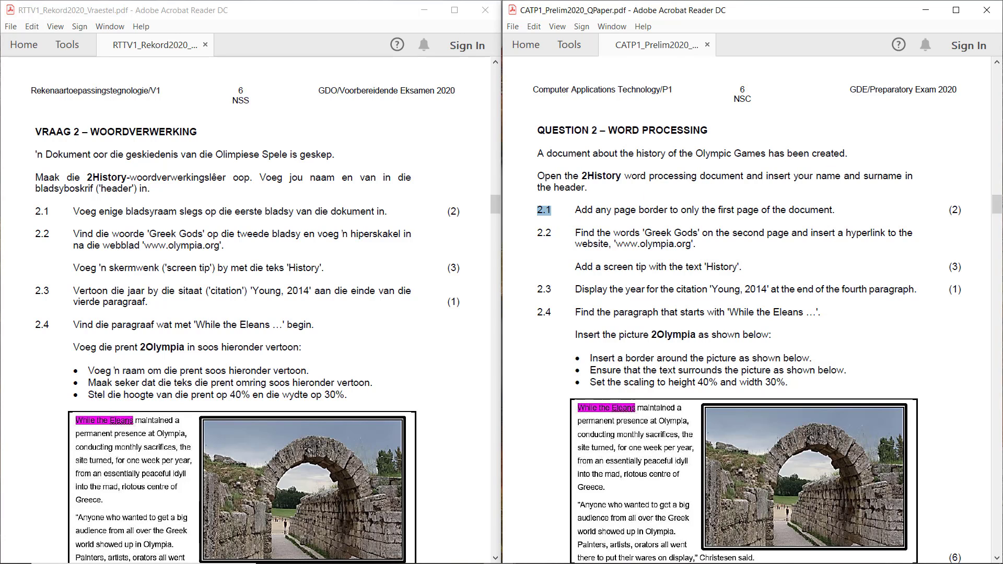
key("alt+Tab")
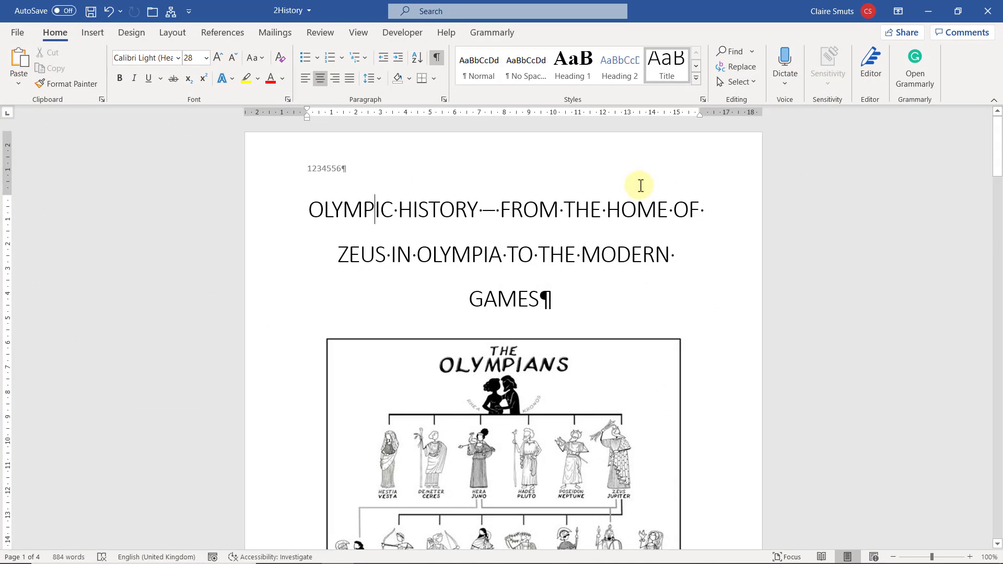
left_click(137, 37)
left_click(947, 84)
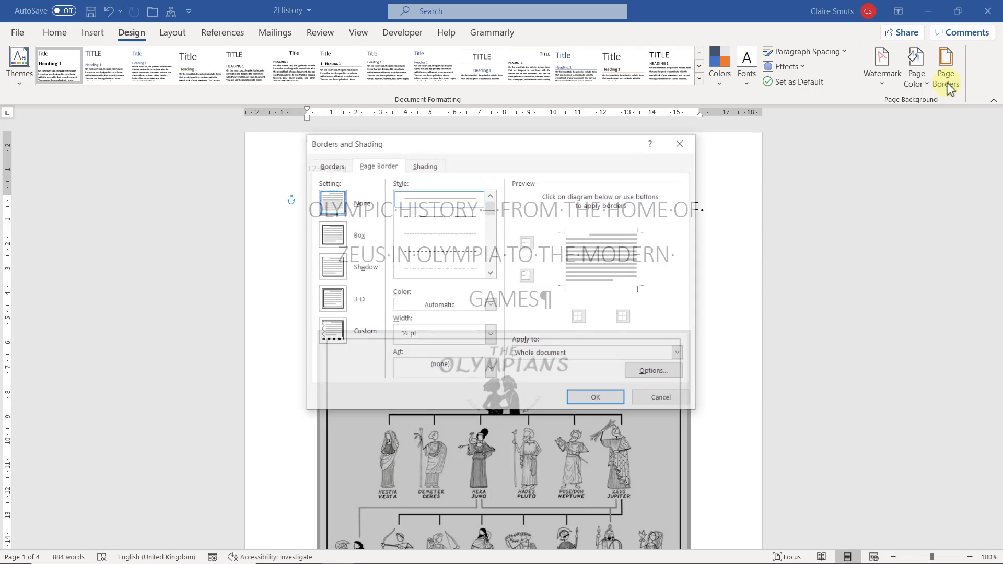
left_click(682, 142)
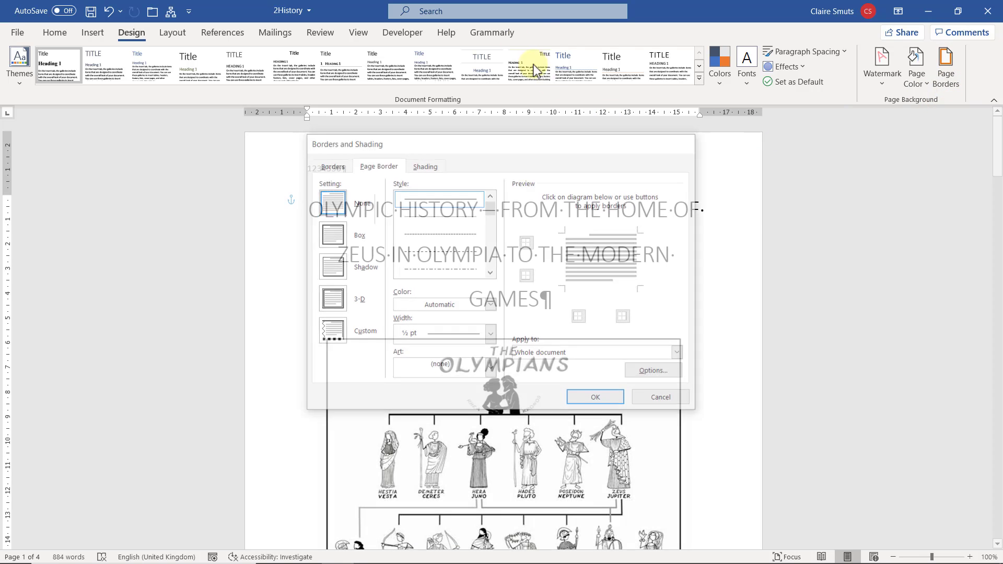
Search the available commands for page borders and open the Page Borders settings
left_click(509, 15)
type("pagebo")
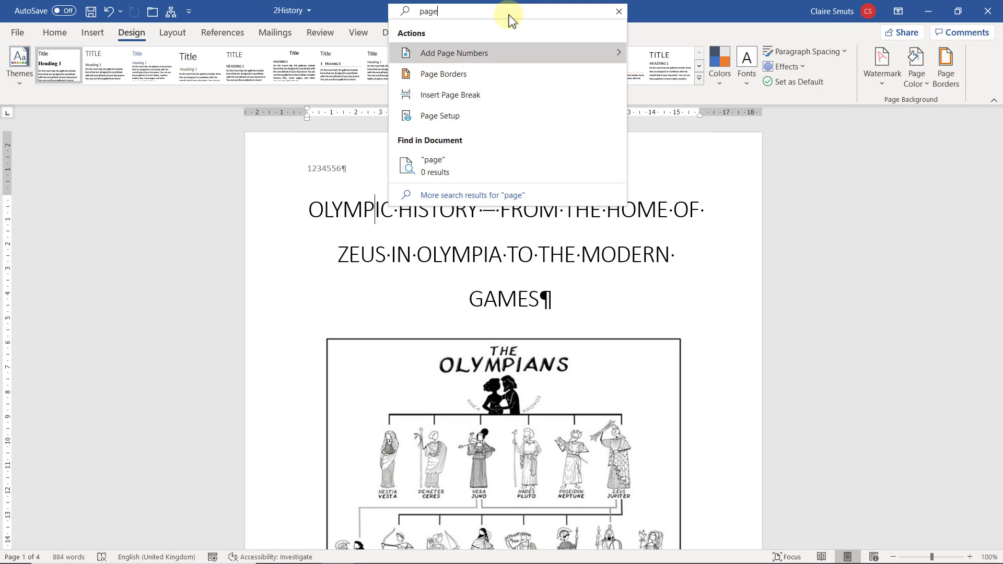
key("BackSpace")
key("BackSpace")
type("p")
key("BackSpace")
key("BackSpace")
type("b")
left_click(467, 76)
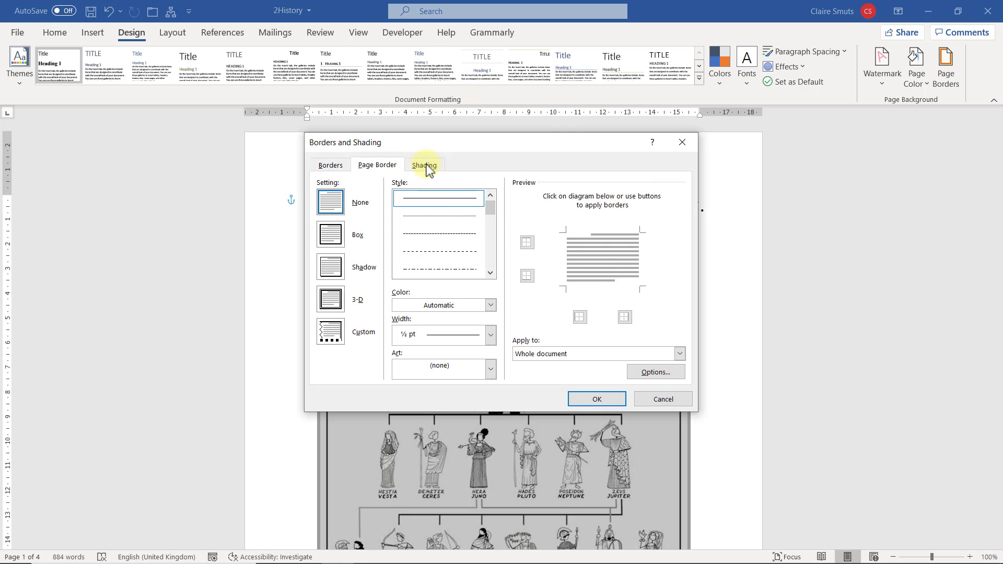
Apply a Box page border to 'This section - First page only' and check it across the first two pages
left_click(330, 234)
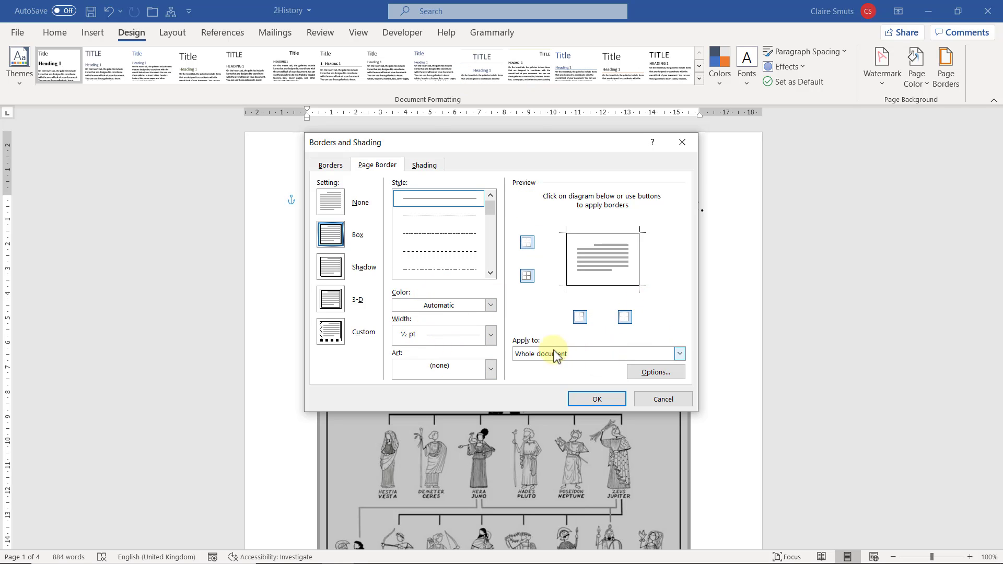
left_click(531, 354)
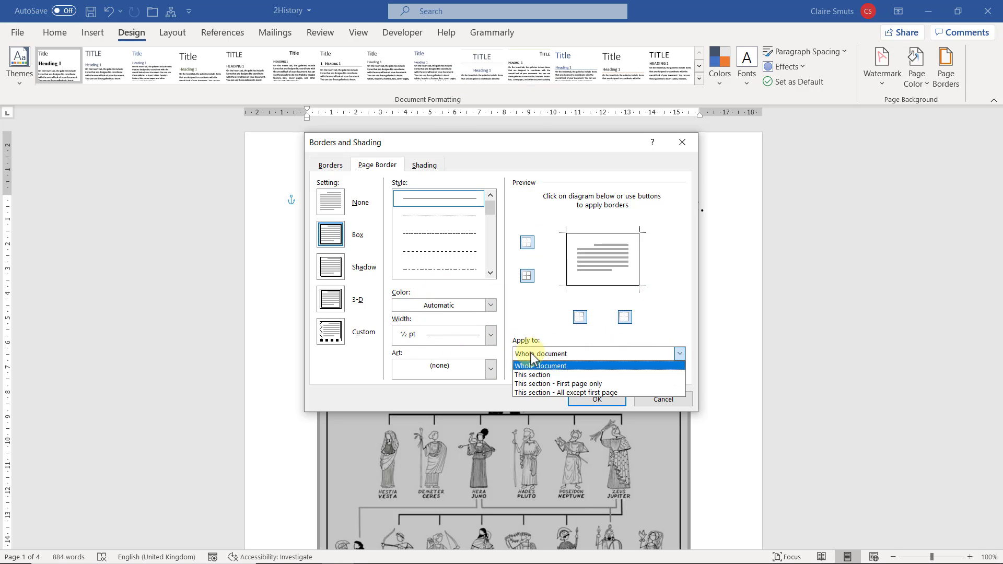
left_click(580, 385)
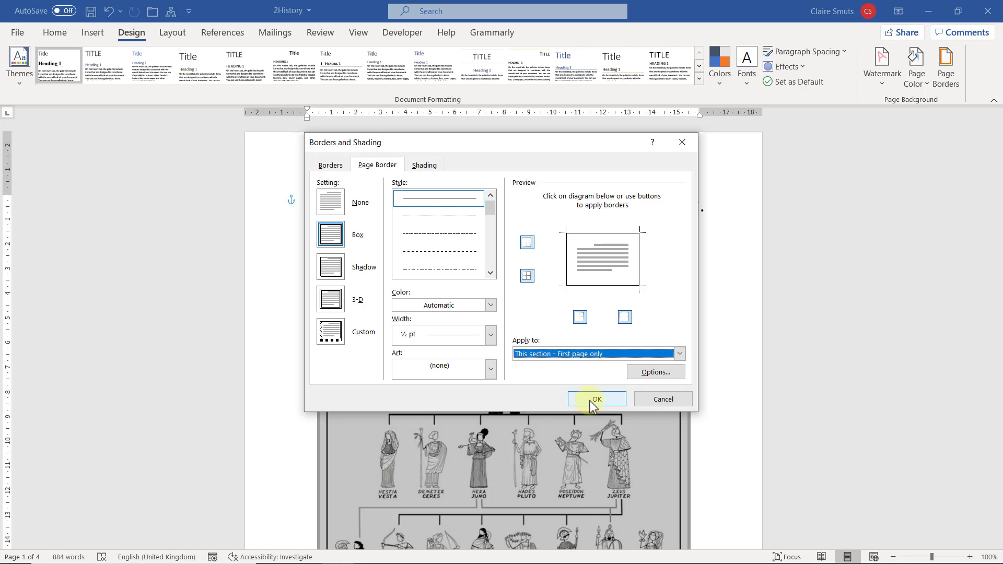
left_click(589, 399)
scroll(762, 383, "down", 15)
scroll(763, 384, "up", 7)
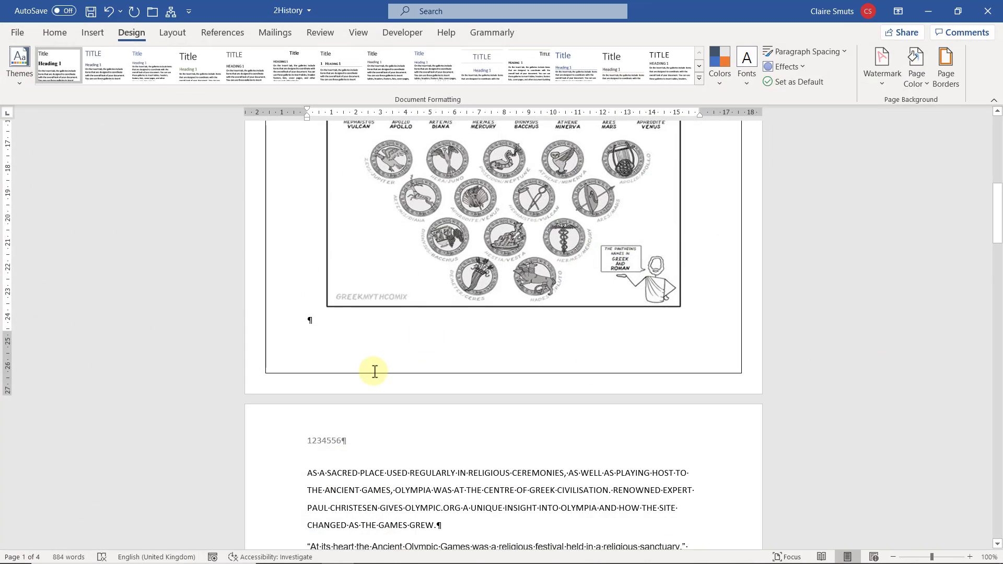
scroll(374, 369, "down", 7)
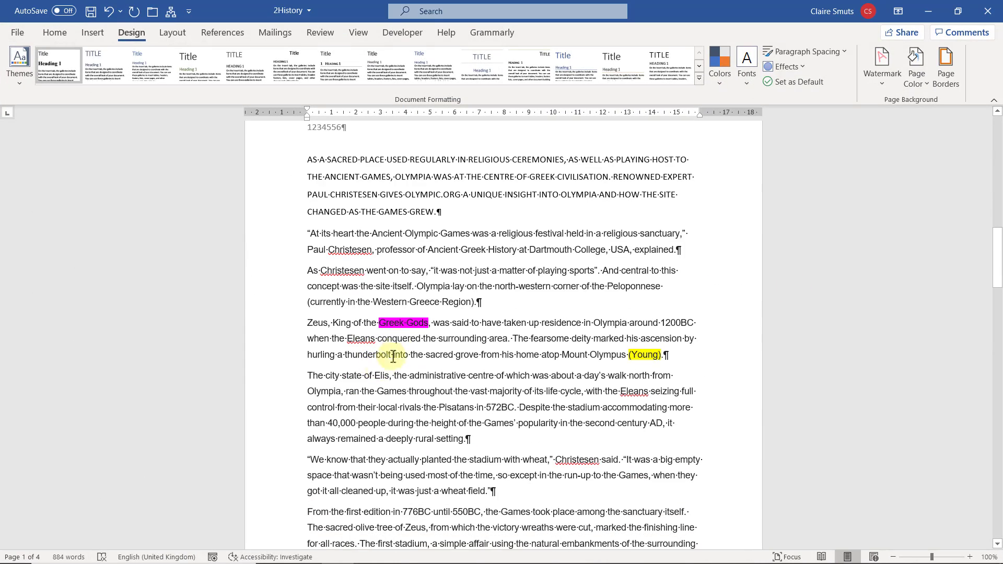
left_click_drag(380, 323, 421, 328)
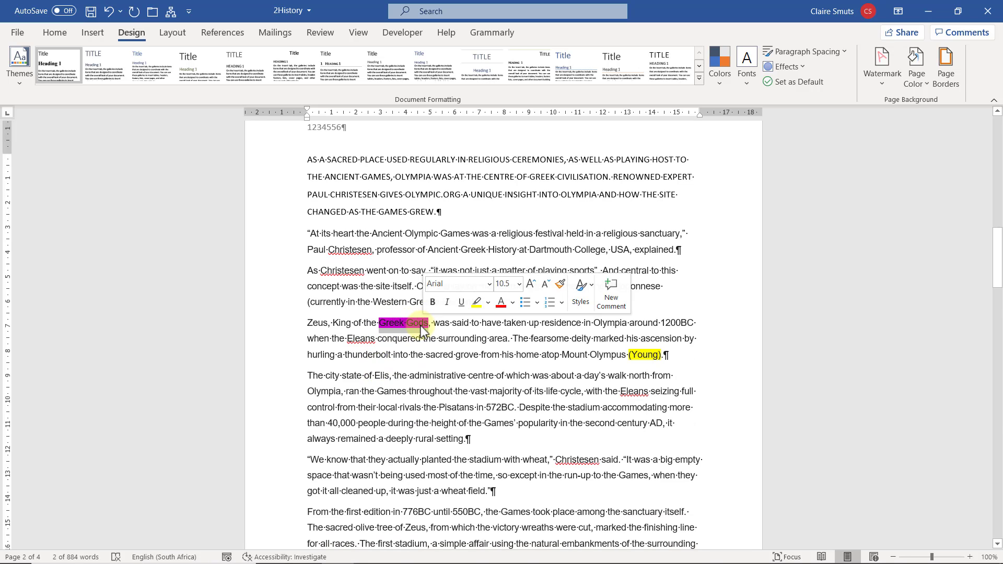
right_click(422, 329)
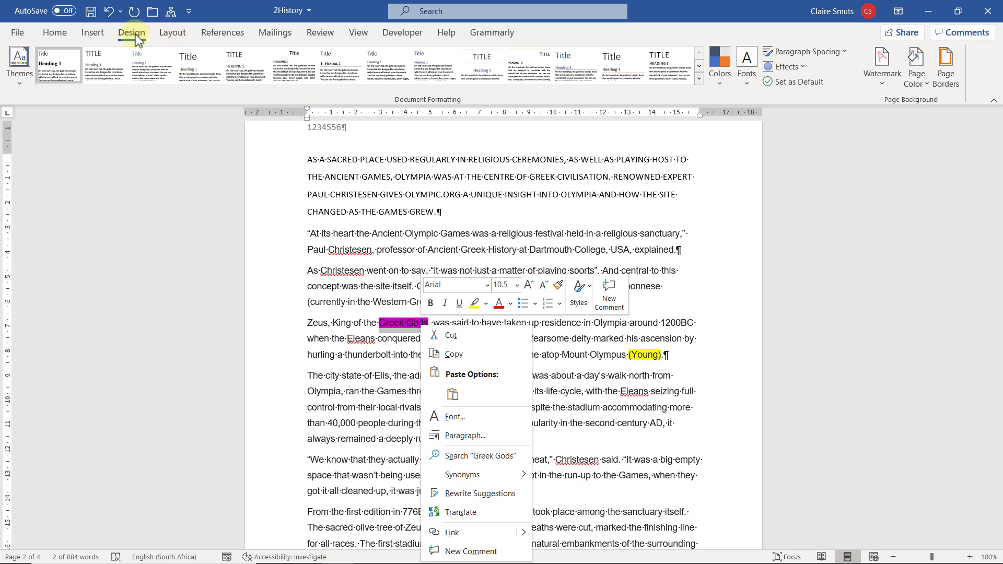
left_click(83, 32)
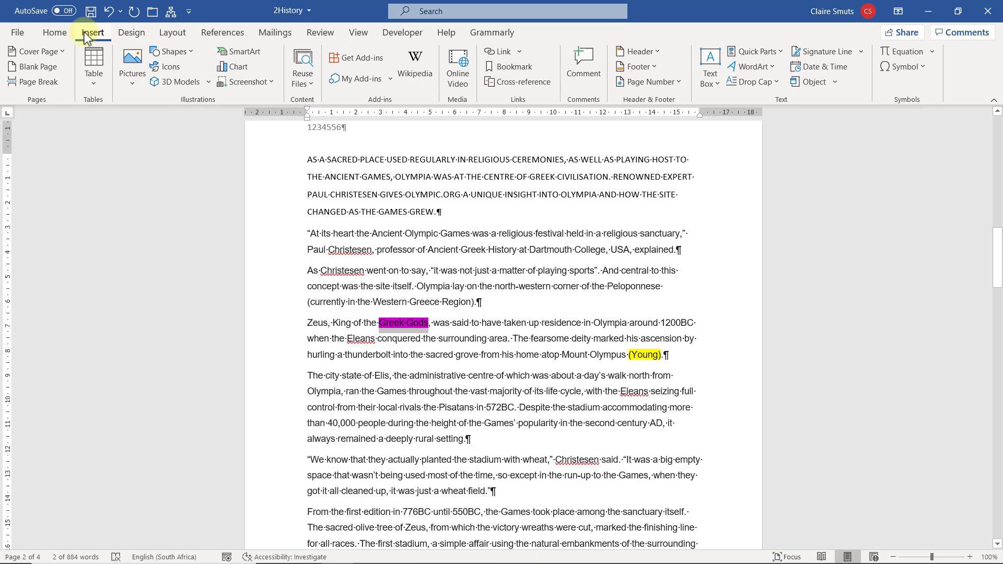
left_click(510, 57)
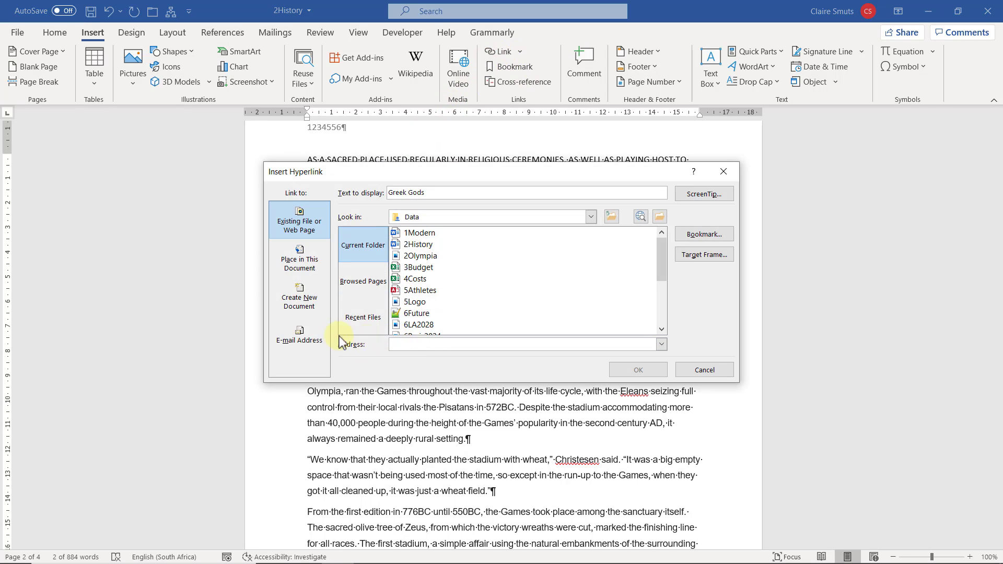
type("http://www.olympia.org")
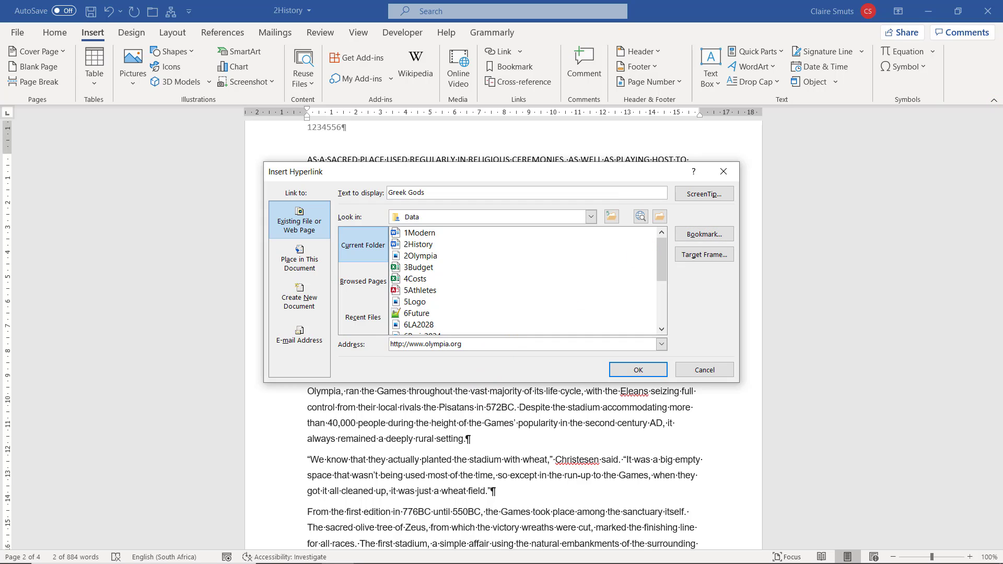
key("Return")
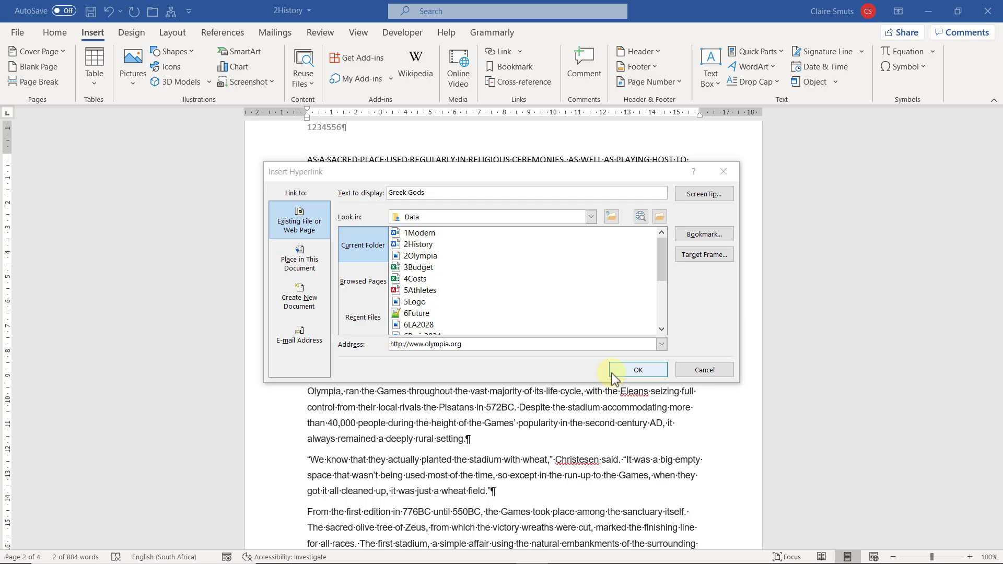
Give the 'Greek Gods' hyperlink the ScreenTip text 'History' and insert the link
left_click(728, 197)
type("History")
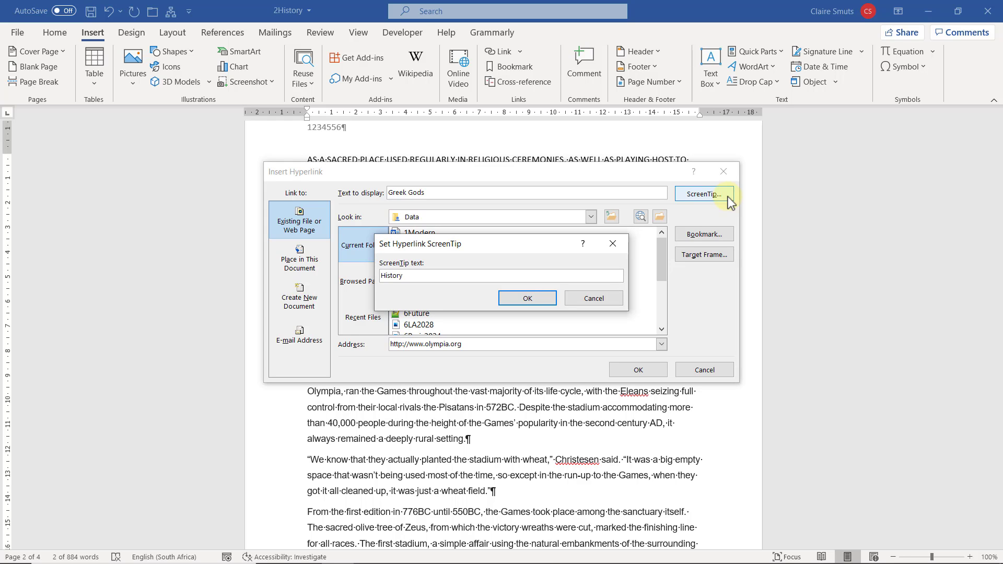
left_click(524, 298)
left_click(638, 370)
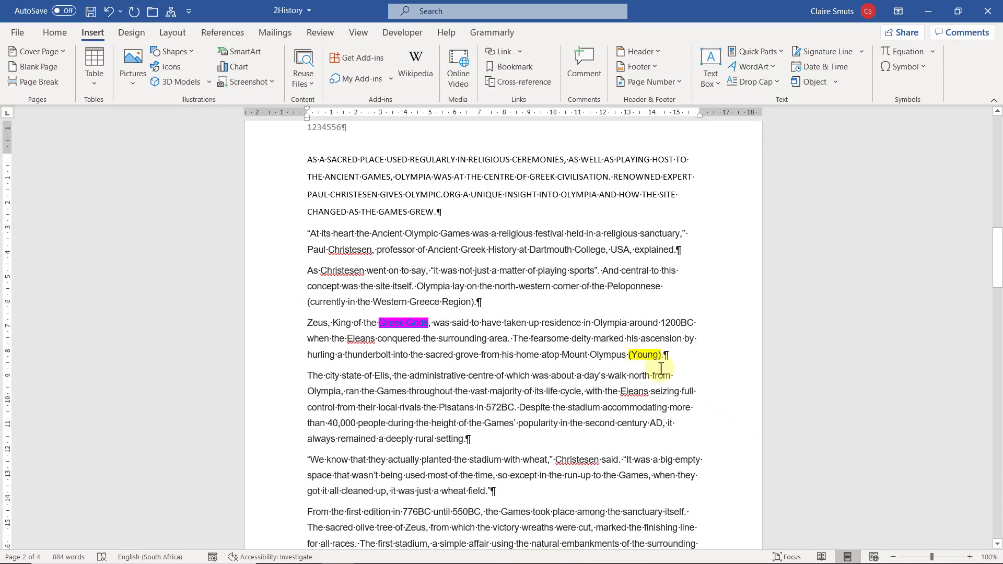
Edit the citation ending the 'Zeus, King of the Greek Gods' paragraph so its year is no longer suppressed
left_click(646, 354)
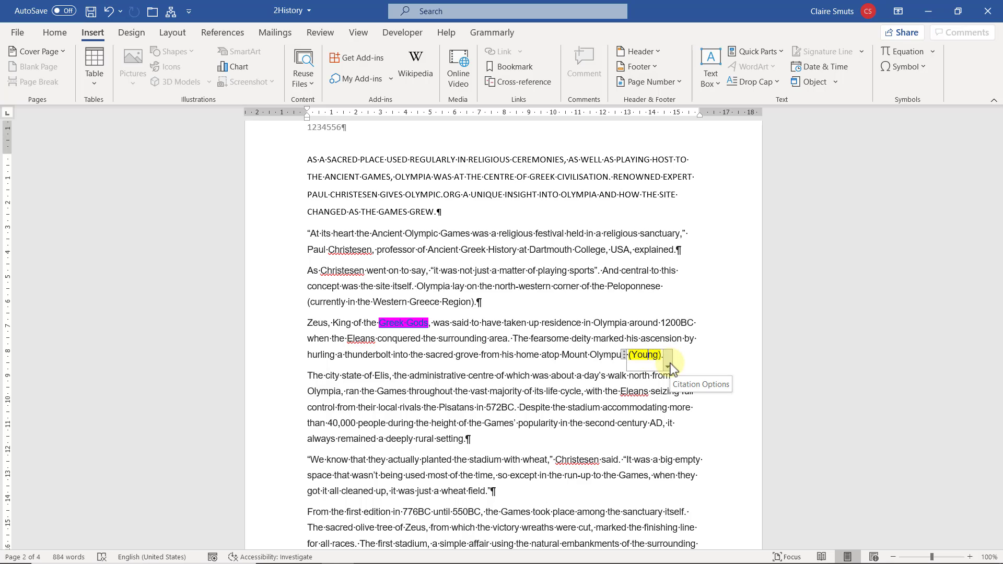
left_click(669, 364)
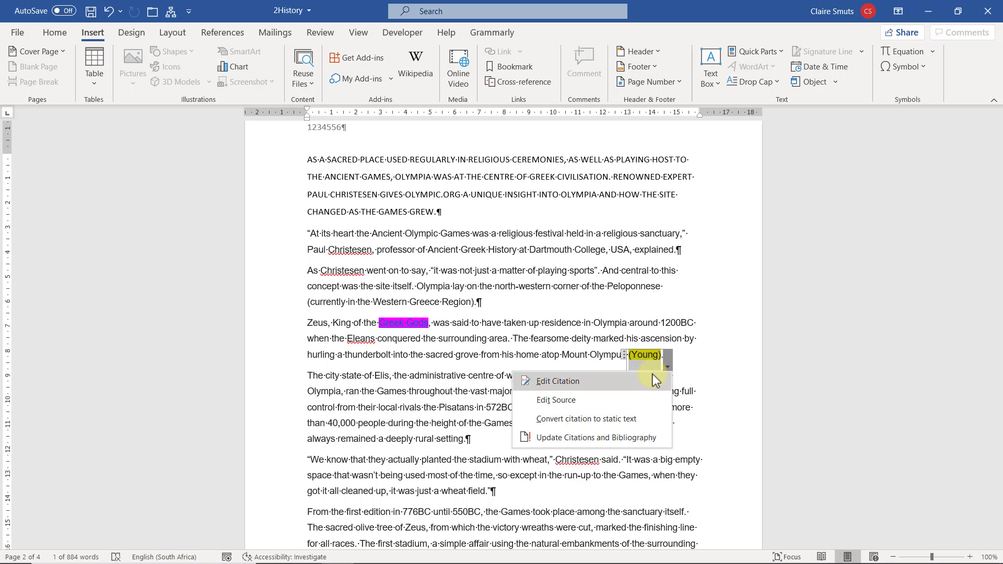
left_click(653, 375)
left_click(492, 292)
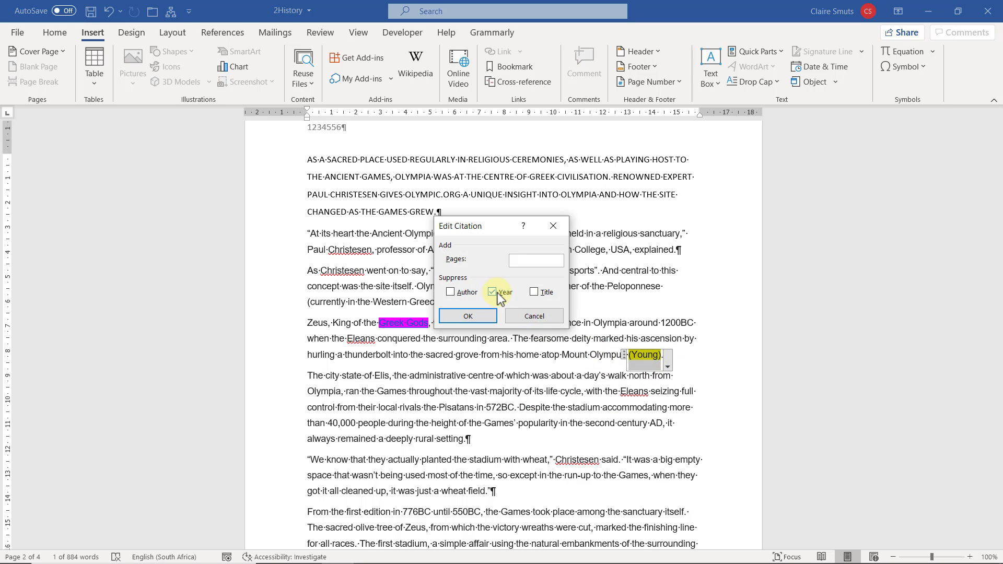
left_click(494, 292)
left_click(490, 315)
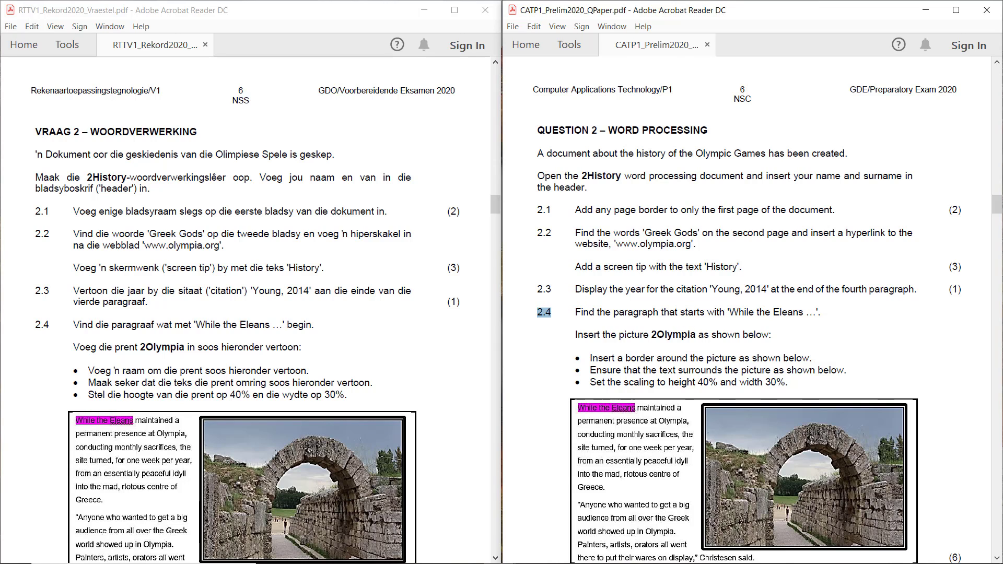
Back in Word, insert the picture 2Olympia from the Data folder in Documents at the start of the 'While the Eleans' paragraph
key("alt+Tab")
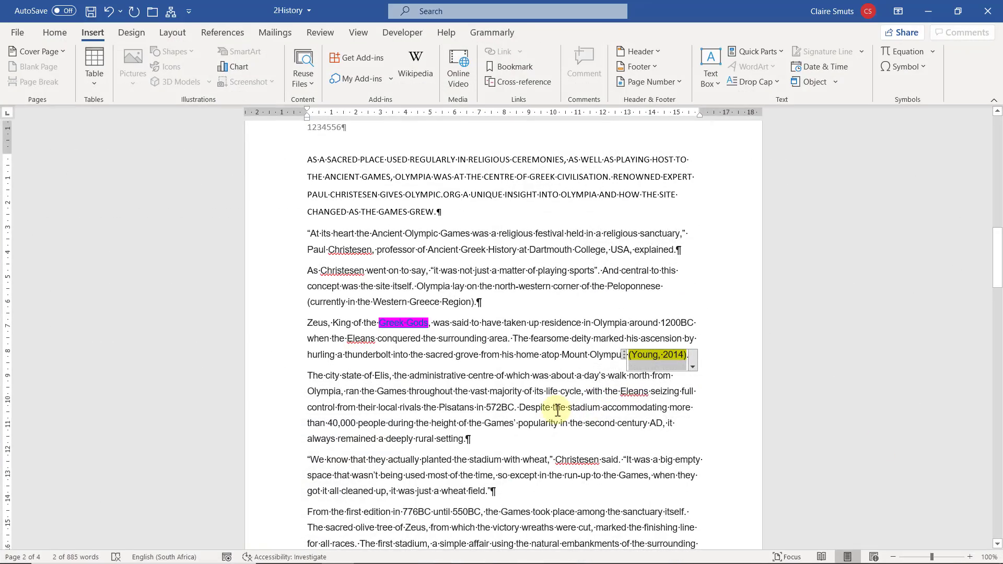
scroll(557, 410, "down", 10)
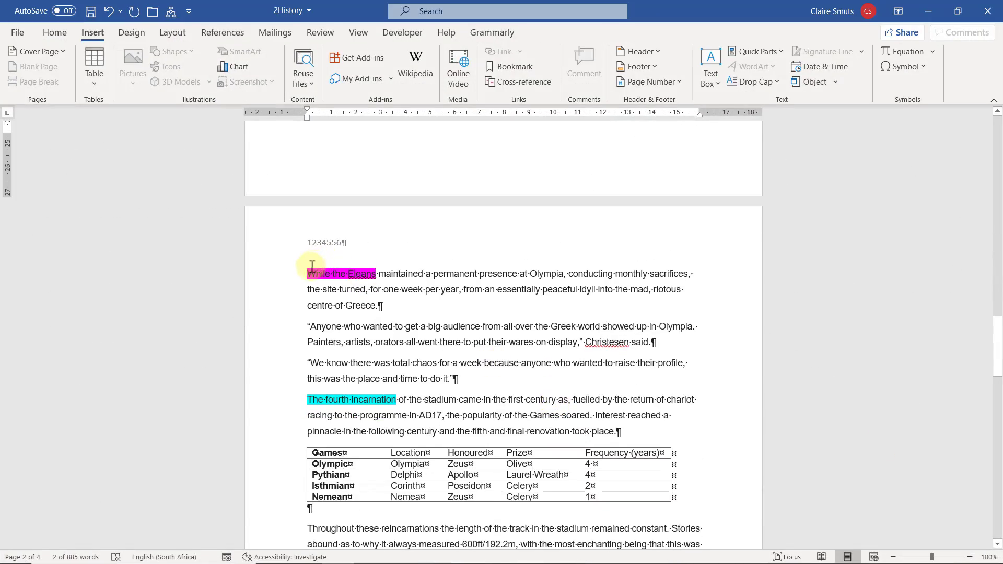
left_click(306, 273)
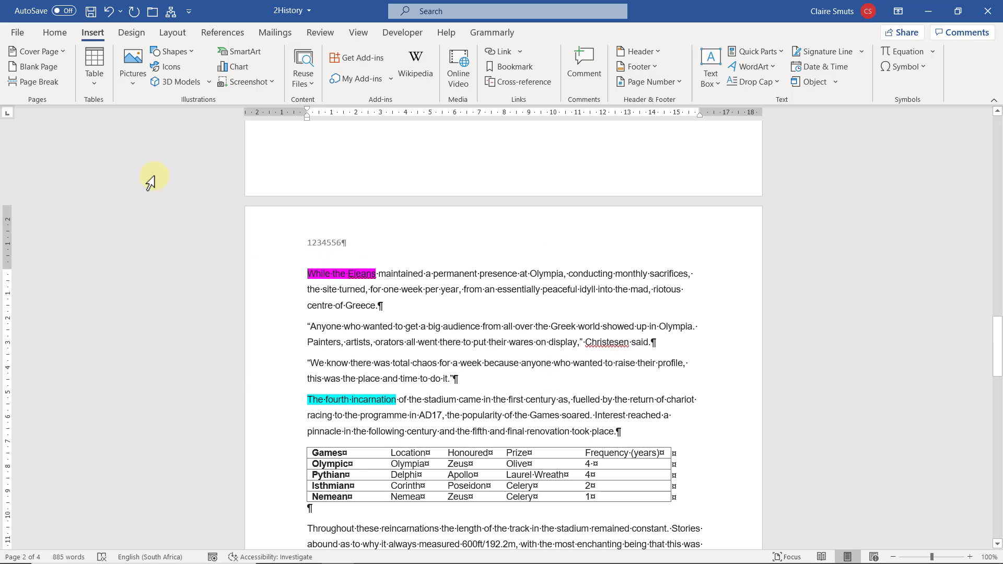
left_click(140, 78)
left_click(147, 122)
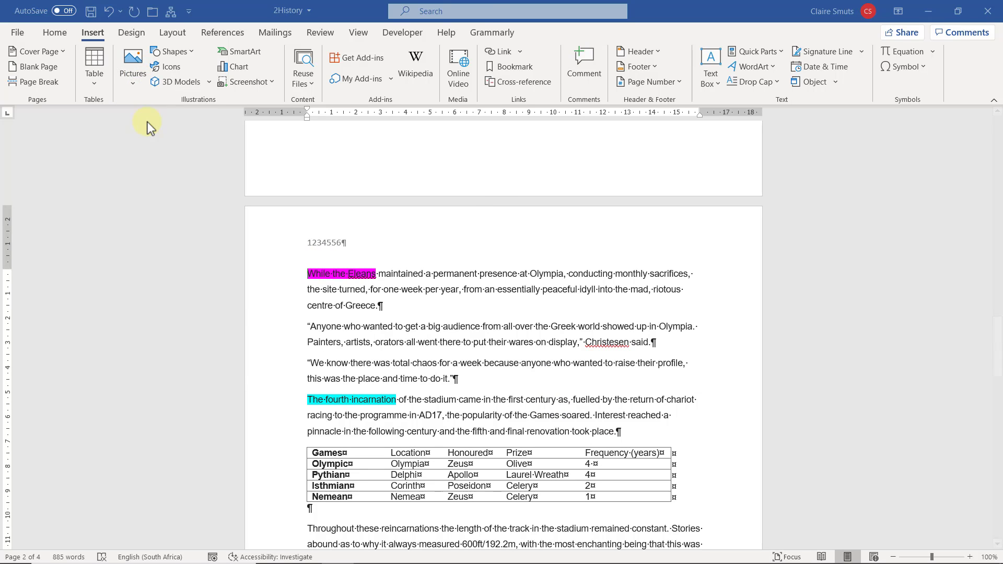
scroll(96, 105, "up", 3)
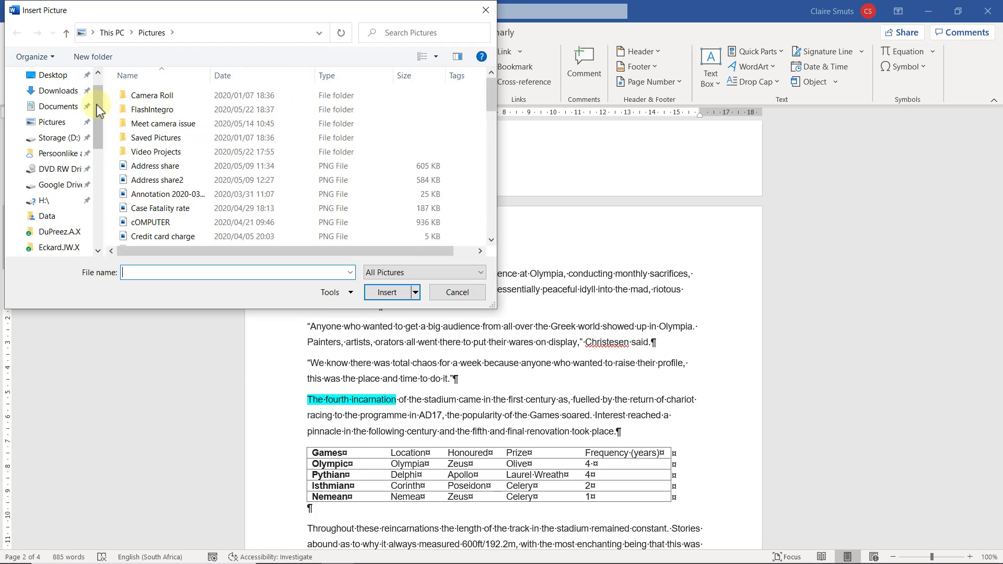
left_click(58, 106)
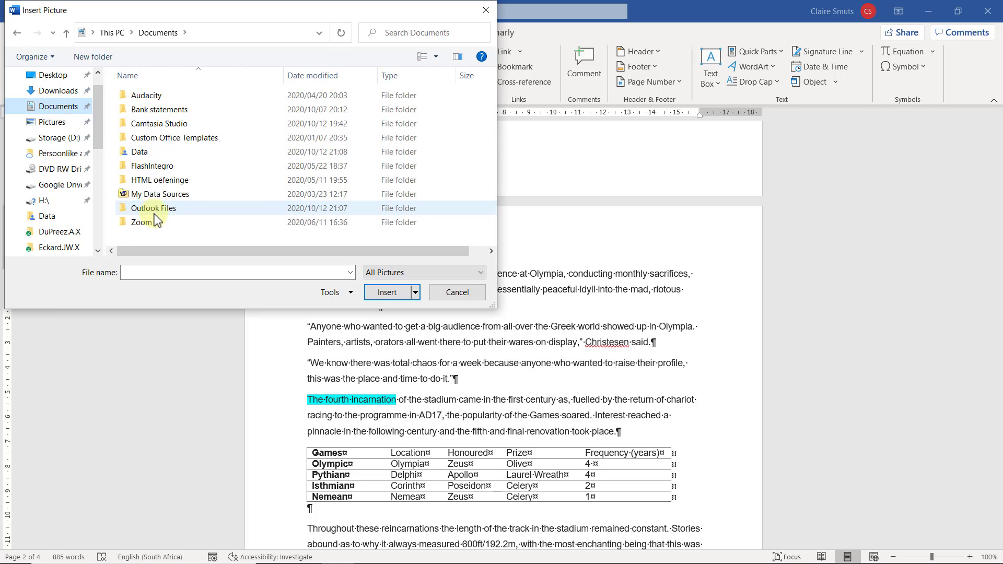
double_click(139, 152)
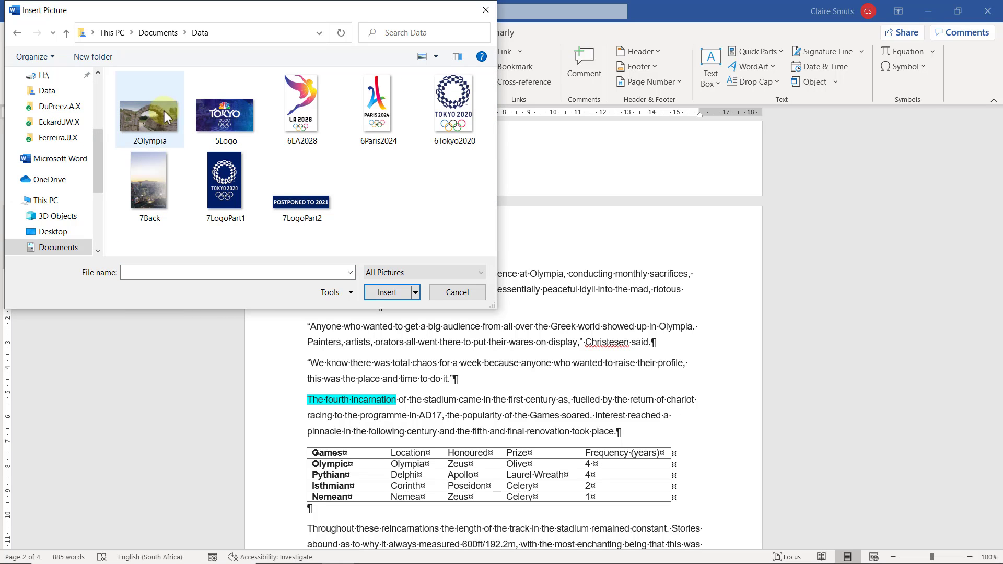
double_click(159, 112)
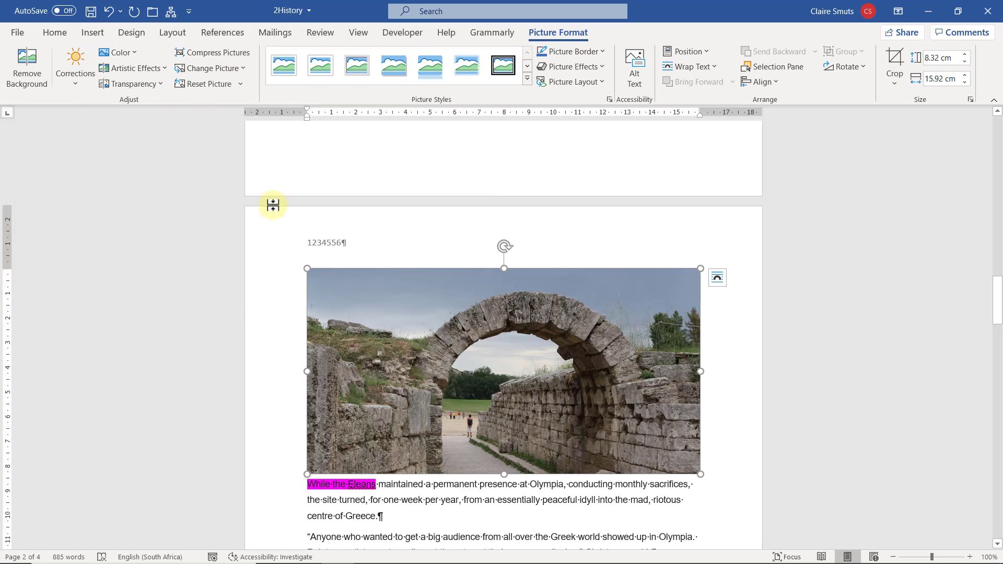
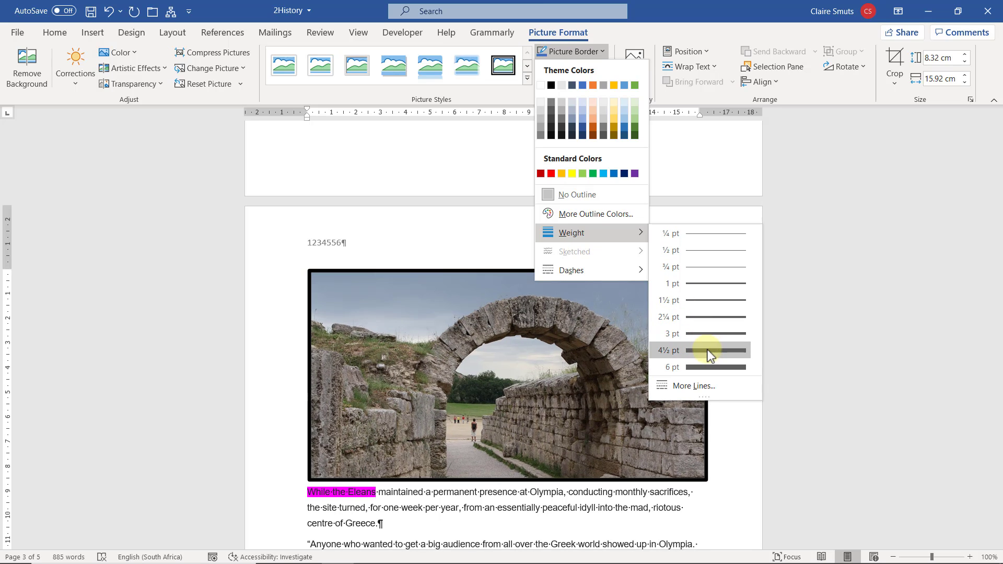
Give the 2Olympia picture a 4½ pt border with the thick-thin compound line type
left_click(708, 350)
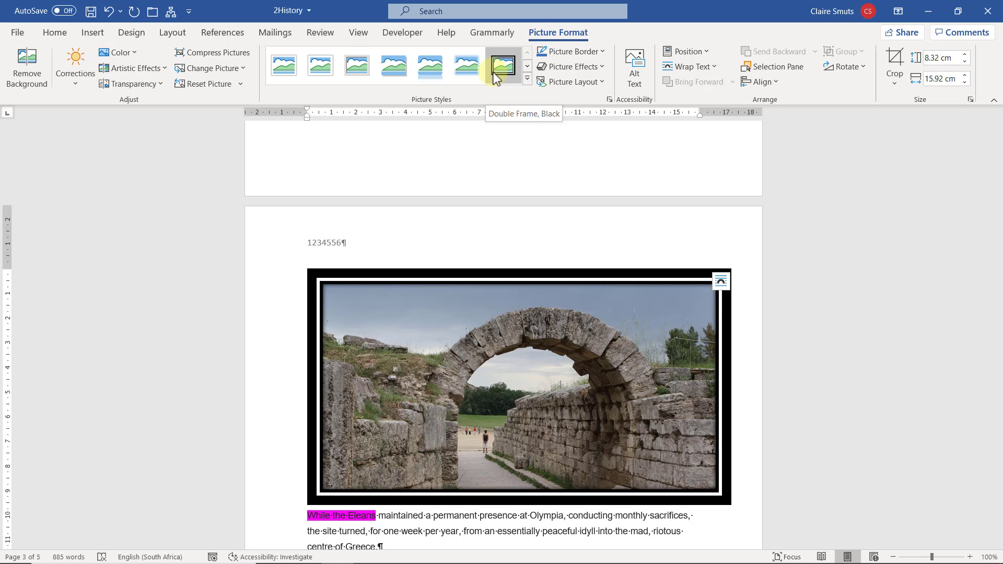
right_click(555, 319)
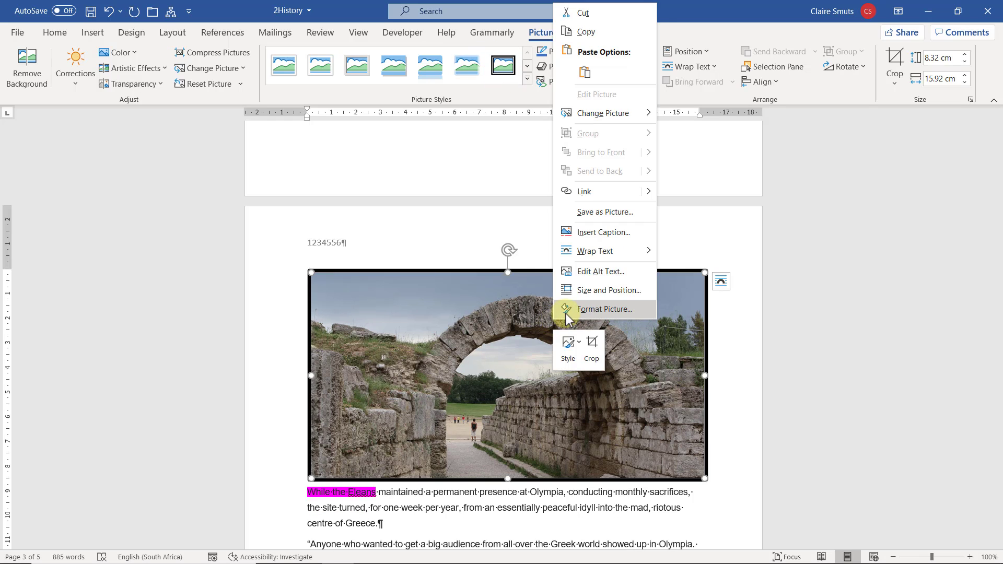
left_click(566, 313)
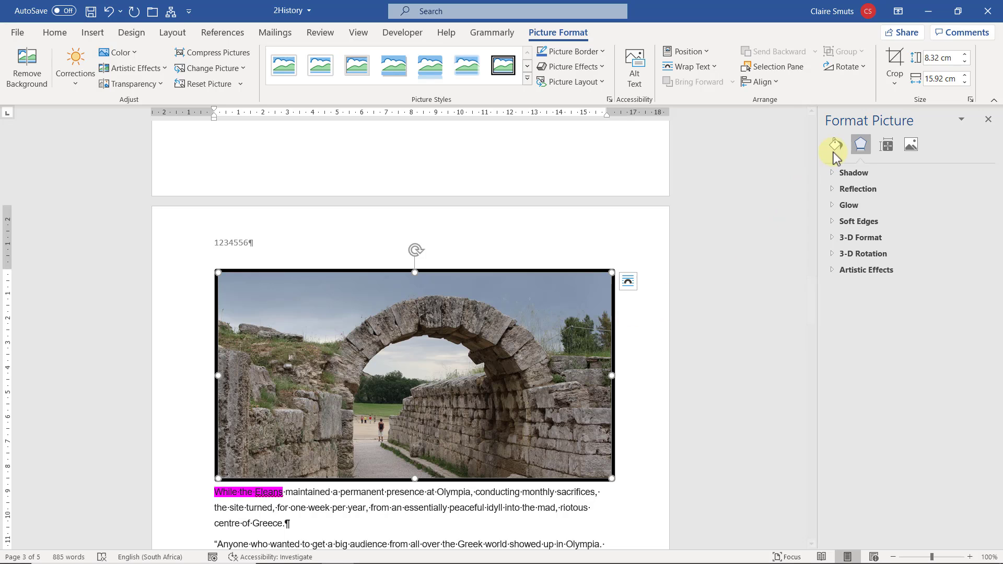
left_click(834, 146)
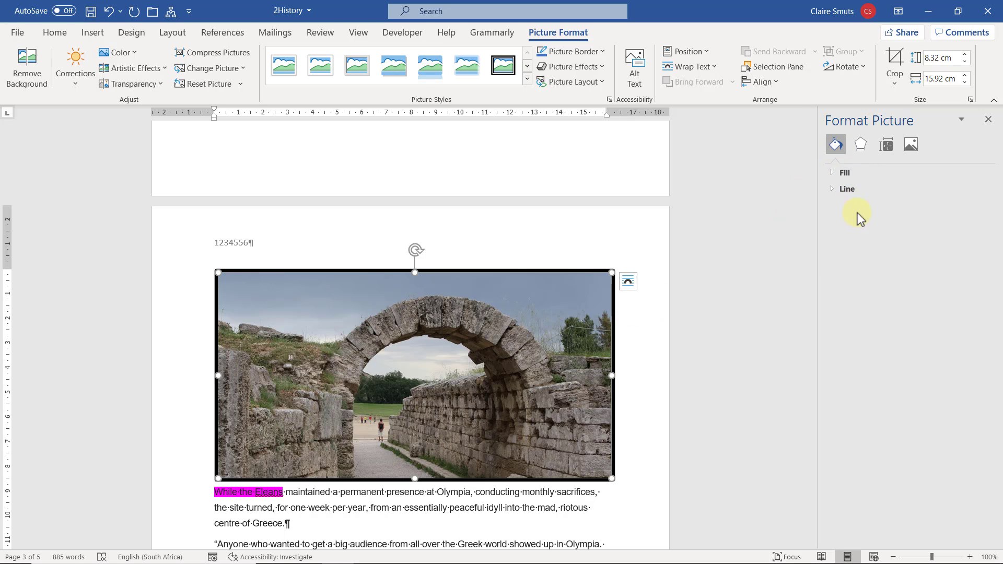
left_click(844, 189)
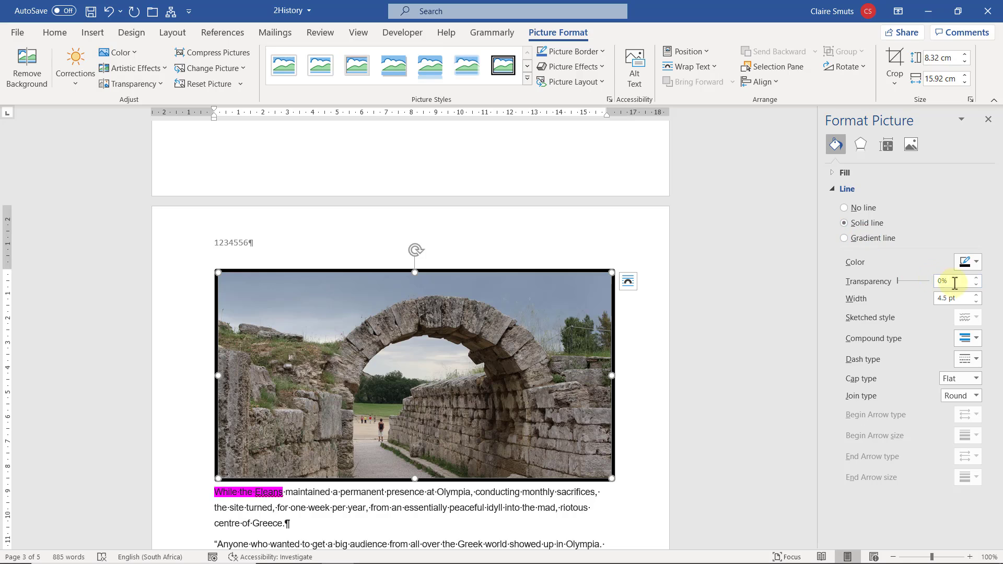
left_click(976, 339)
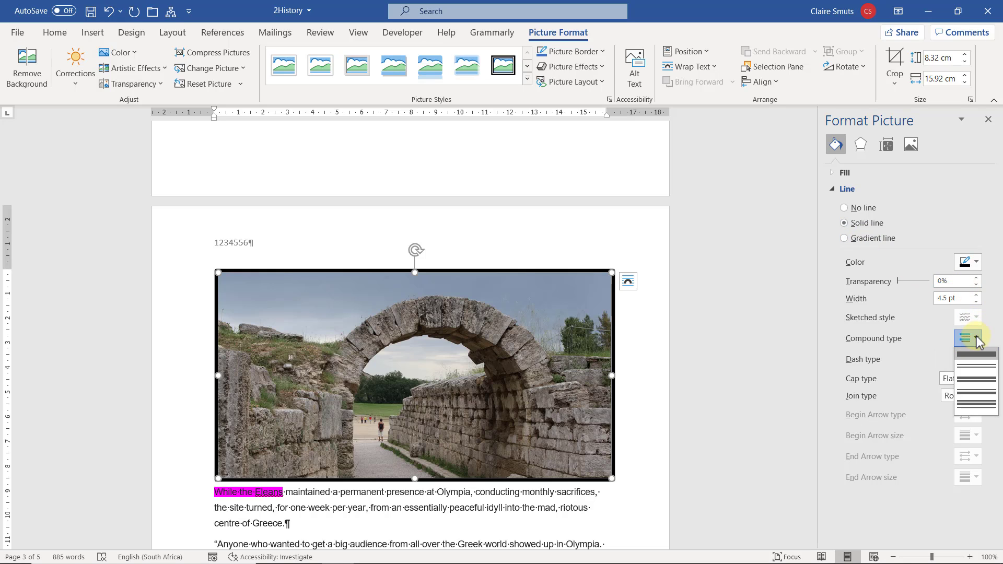
left_click(974, 378)
left_click(657, 364)
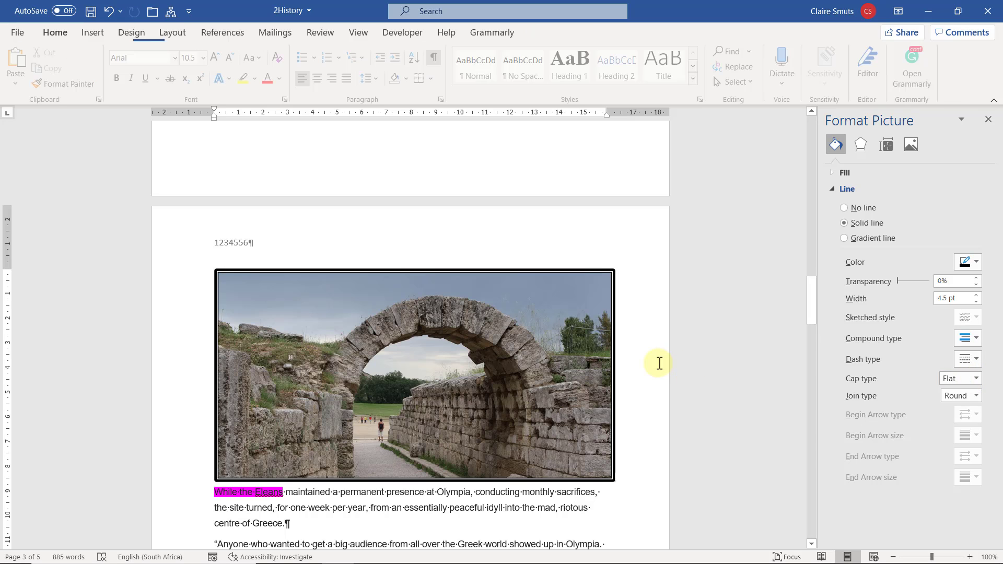
Set the 2Olympia picture's border weight to 6 pt
left_click(285, 299)
left_click(557, 32)
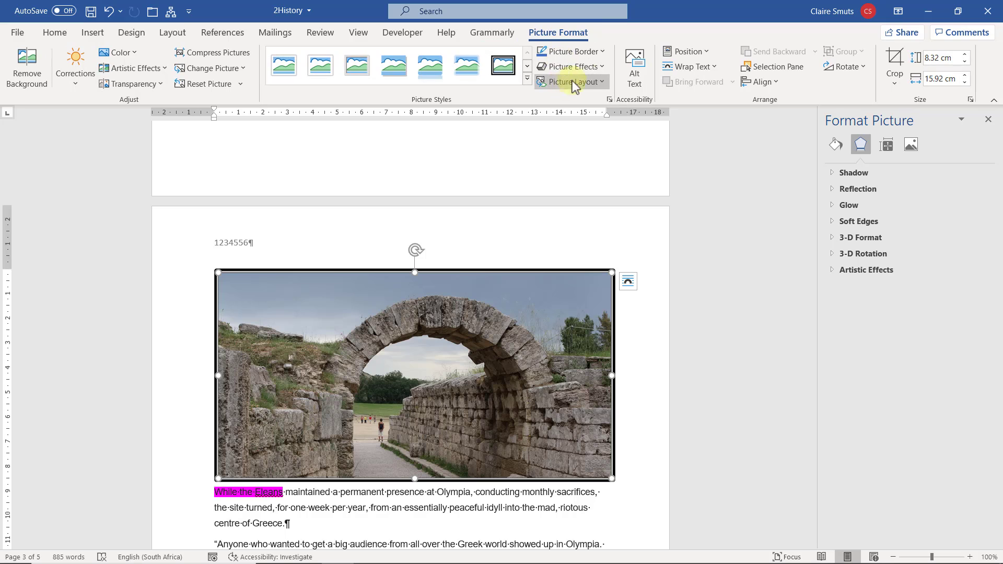
left_click(600, 51)
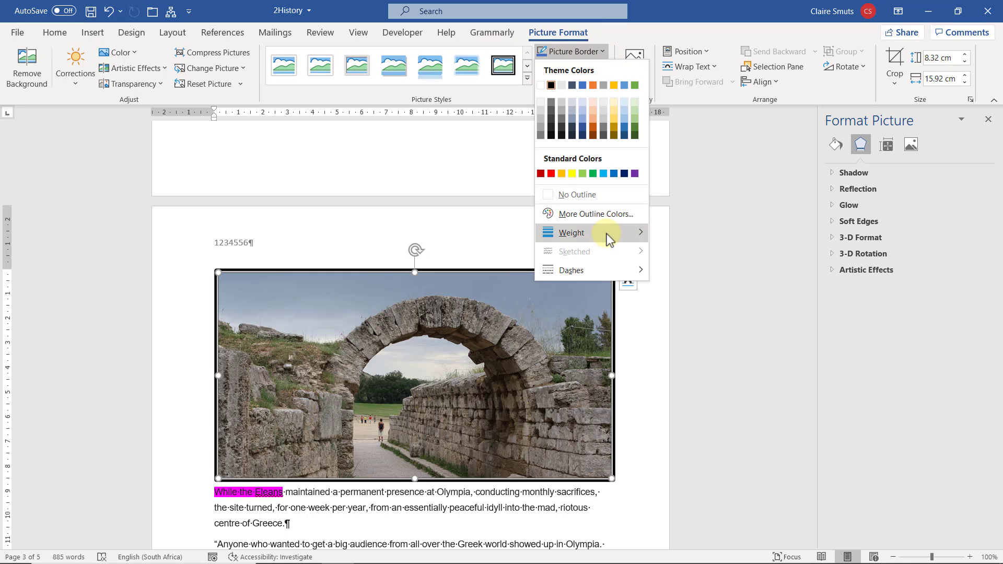
mouse_move(607, 233)
left_click(694, 368)
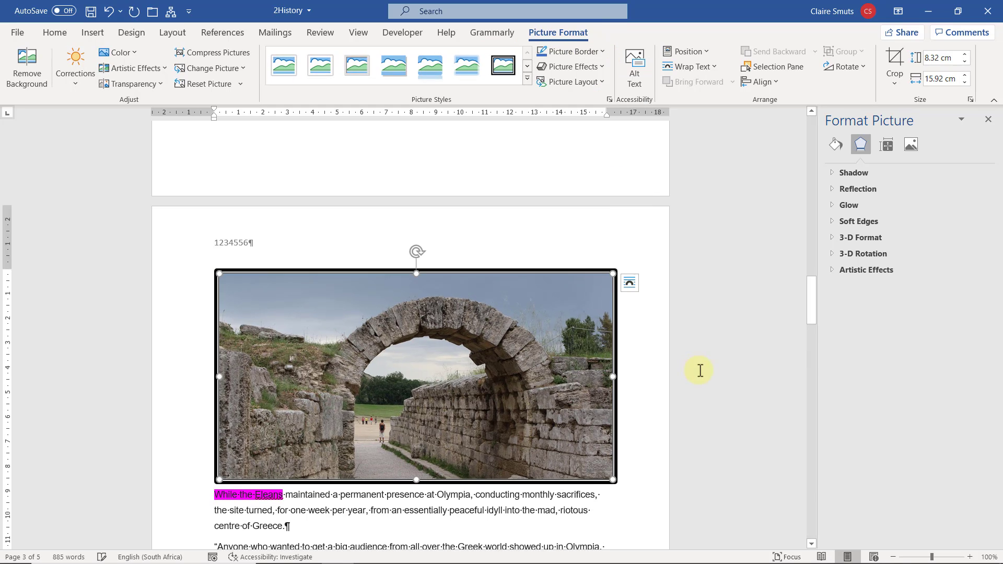
left_click(687, 380)
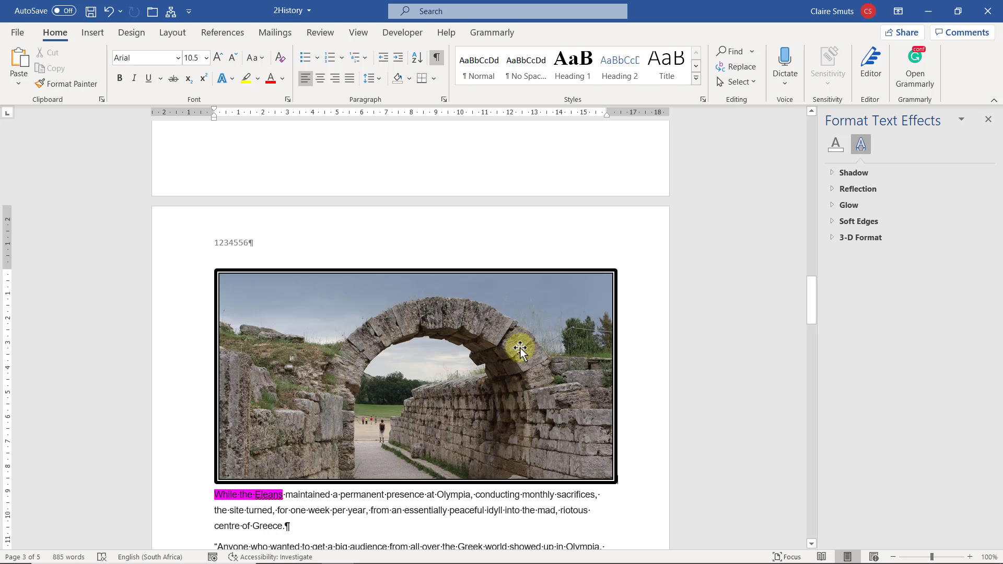
Check the required scaling in the exam paper and scale the picture to 40% height and 30% width with the aspect ratio unlocked
right_click(386, 370)
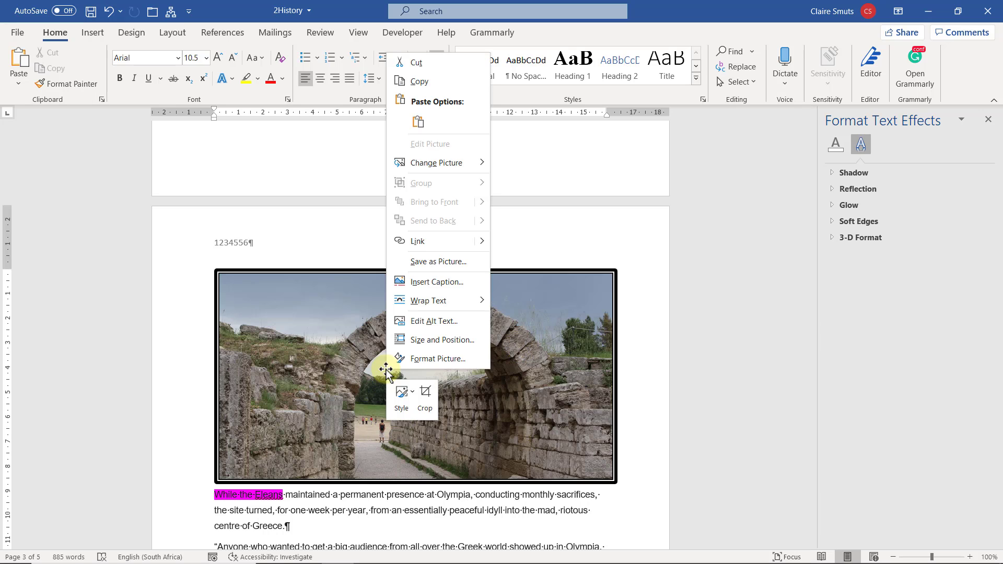
left_click(428, 338)
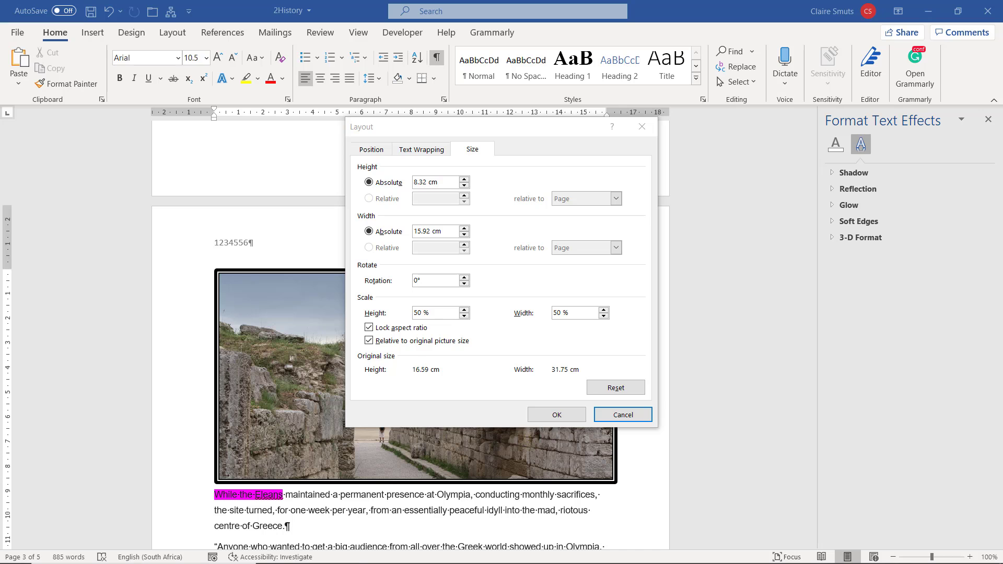
key("alt+Tab")
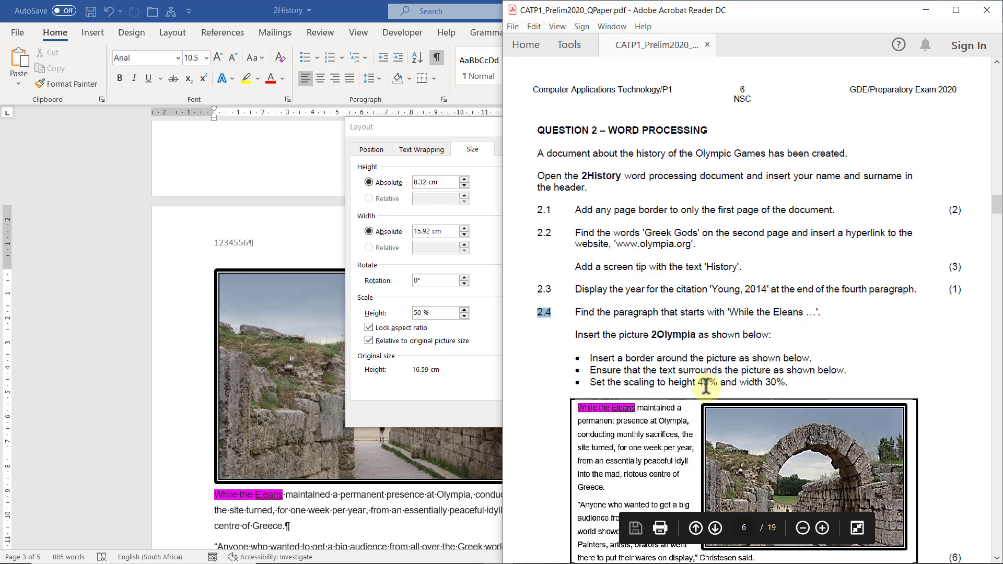
left_click(473, 375)
double_click(415, 313)
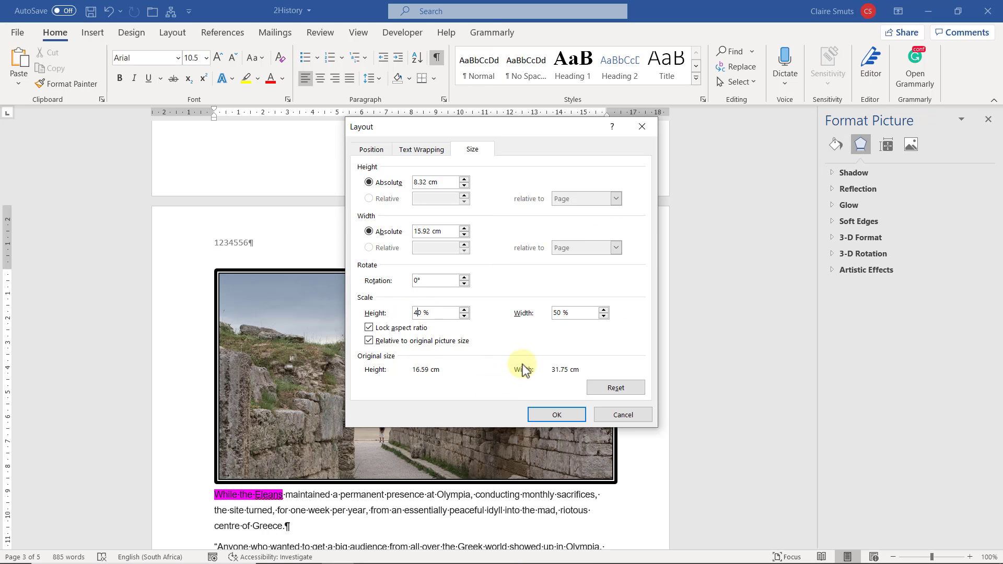
left_click(558, 313)
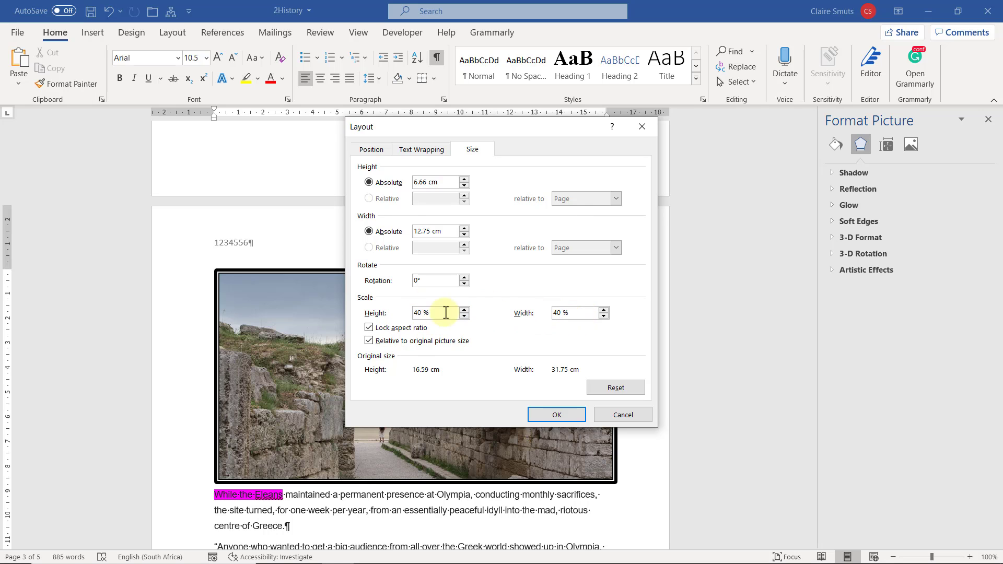
left_click(369, 328)
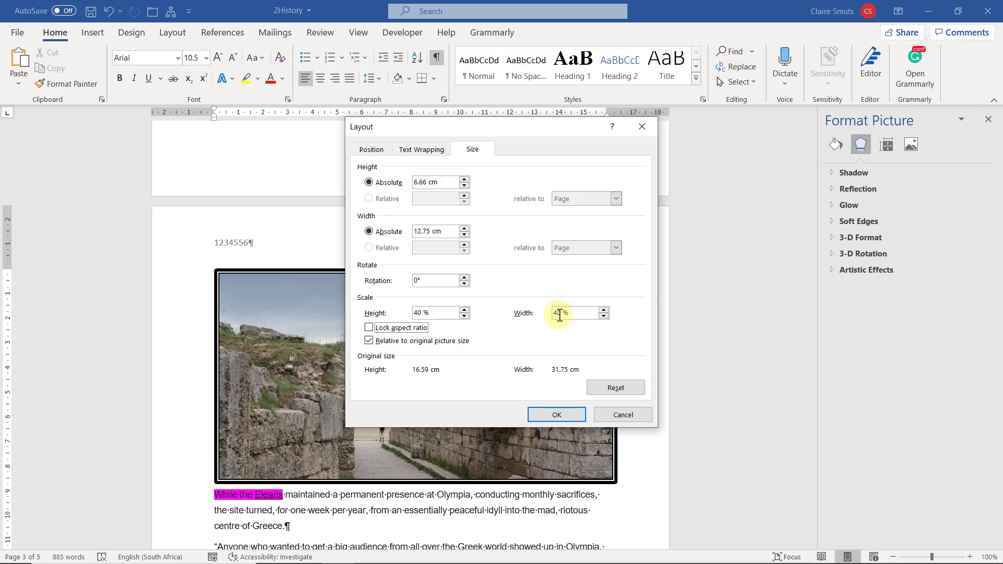
left_click_drag(559, 314, 553, 316)
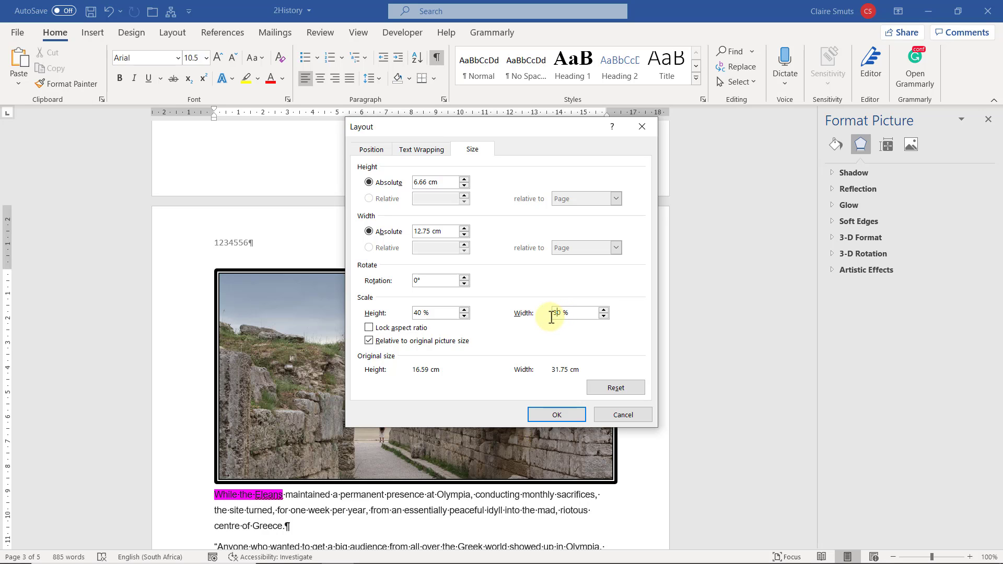
type("3")
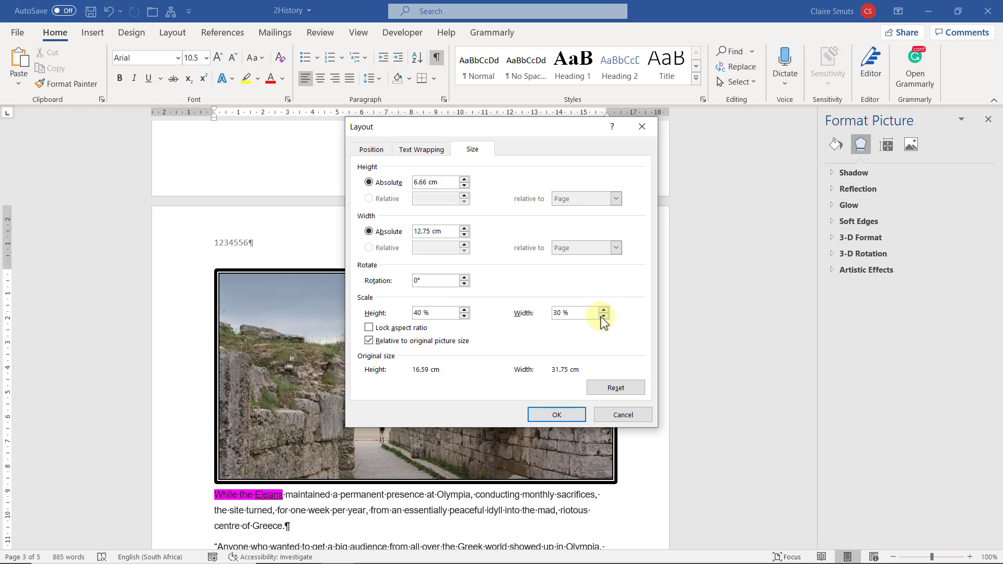
left_click(568, 417)
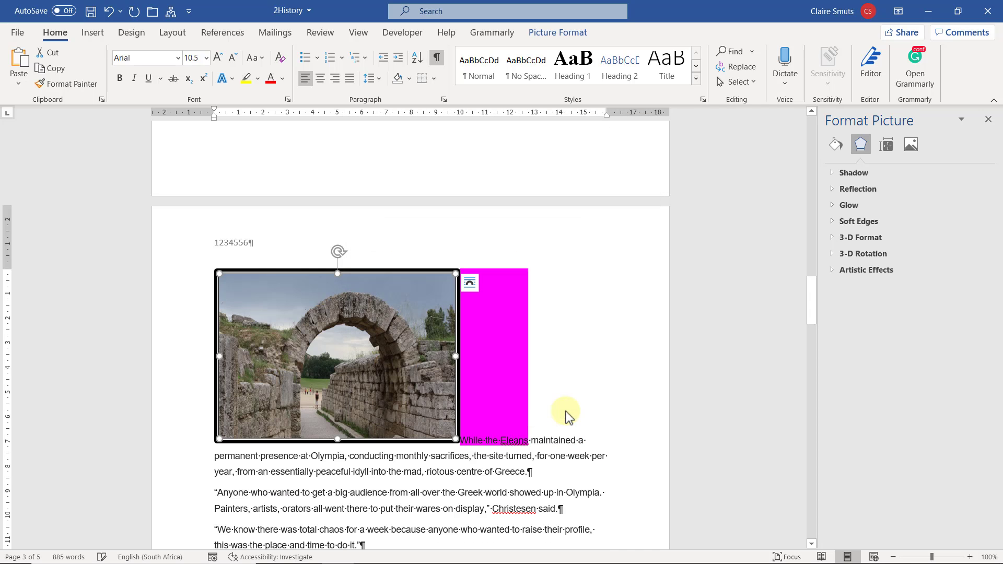
Apply tight text wrapping to the picture and move it to the right side of the 'While the Eleans' paragraph
left_click(476, 280)
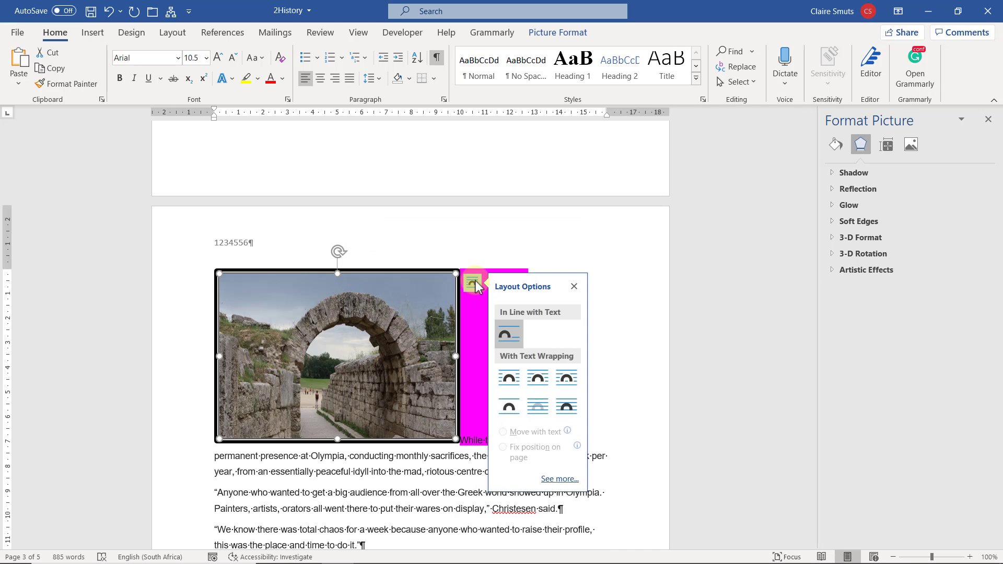
left_click(534, 382)
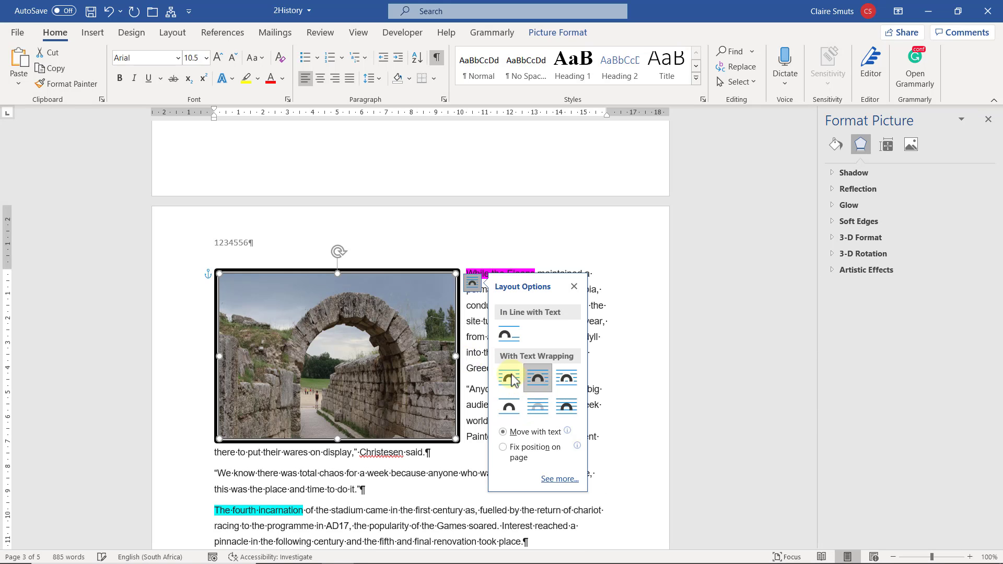
left_click_drag(397, 346, 550, 325)
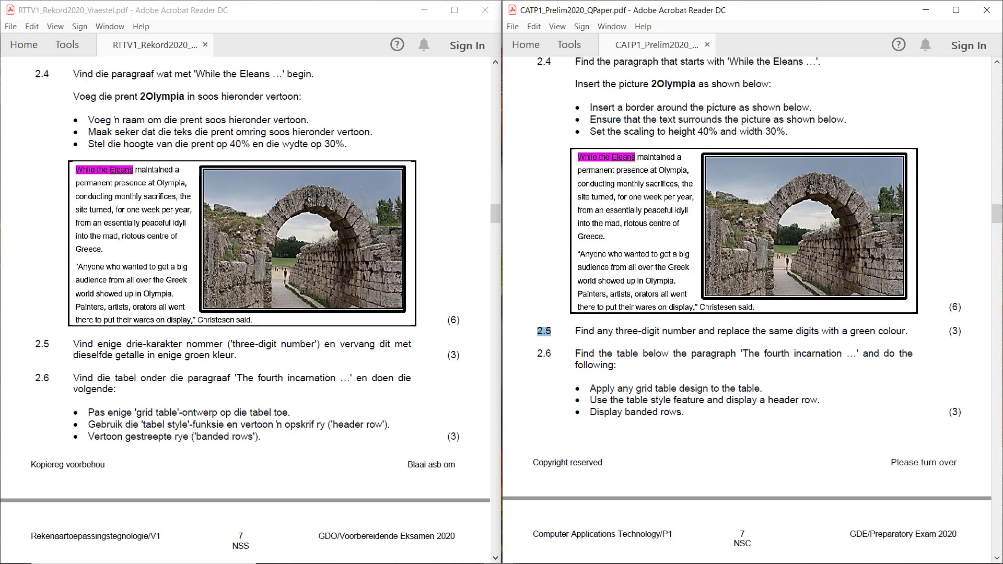
Back in Word, start a find-and-replace with three Any Digit codes (^#^#^#) as the search text
key("alt+Tab")
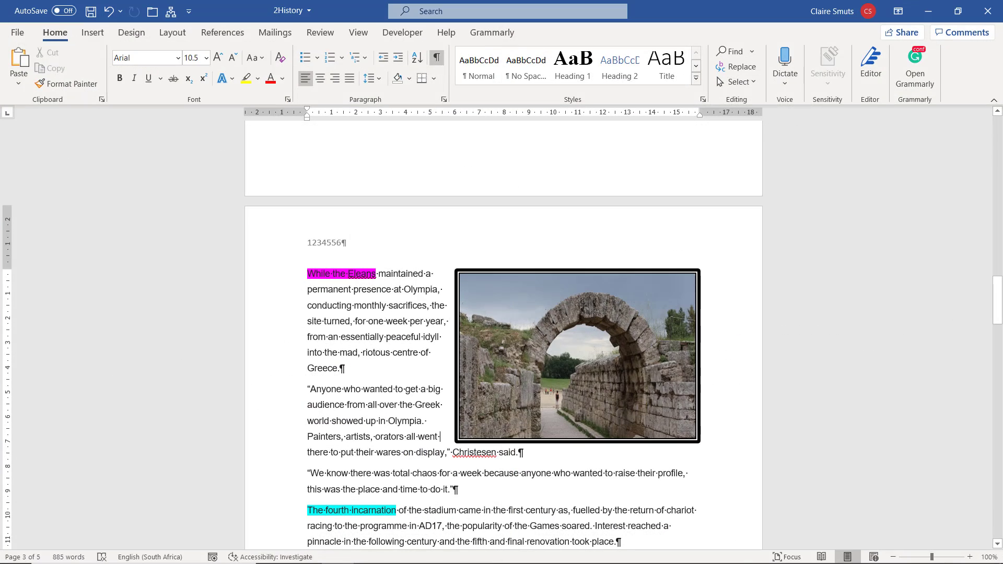
left_click(401, 324)
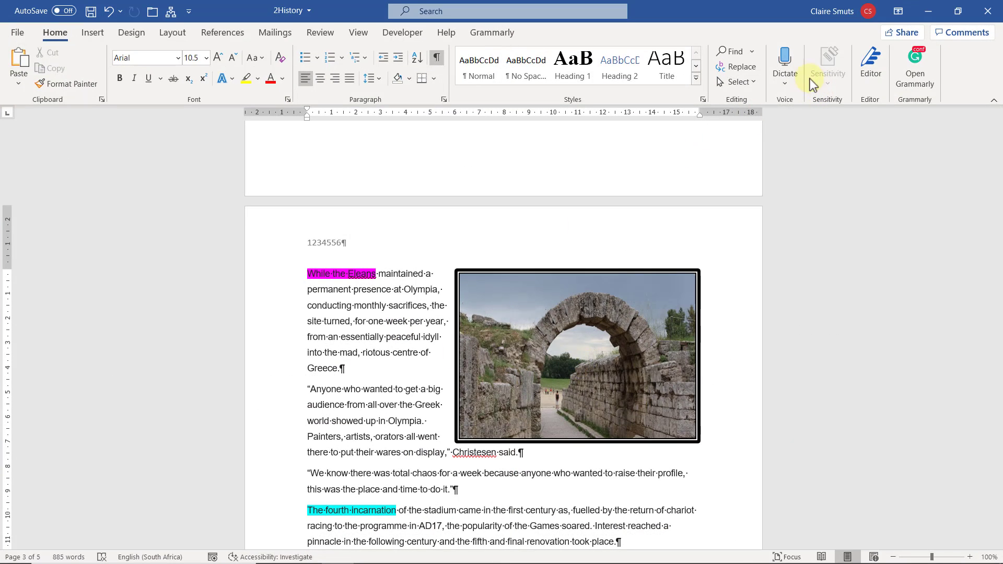
left_click(755, 67)
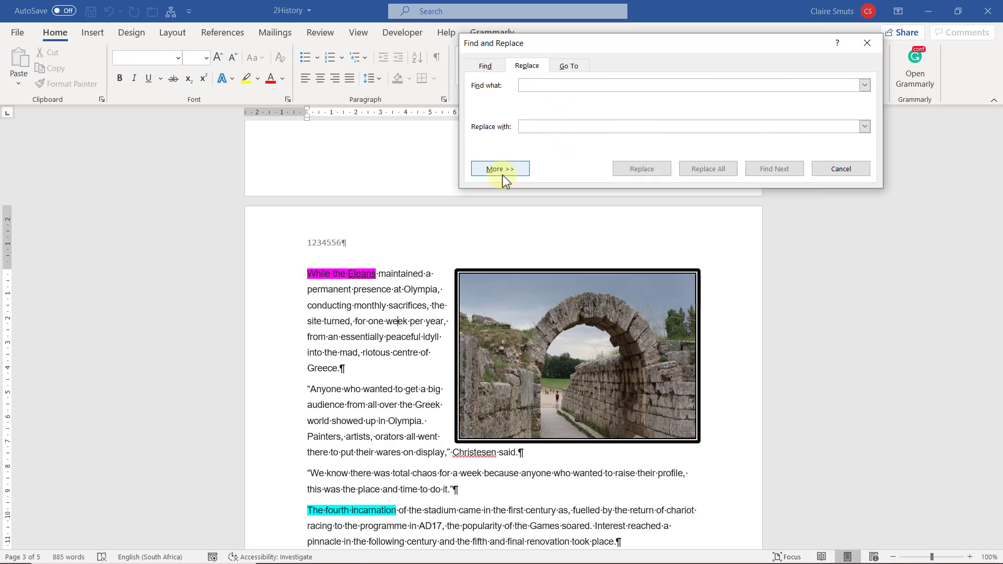
left_click(503, 174)
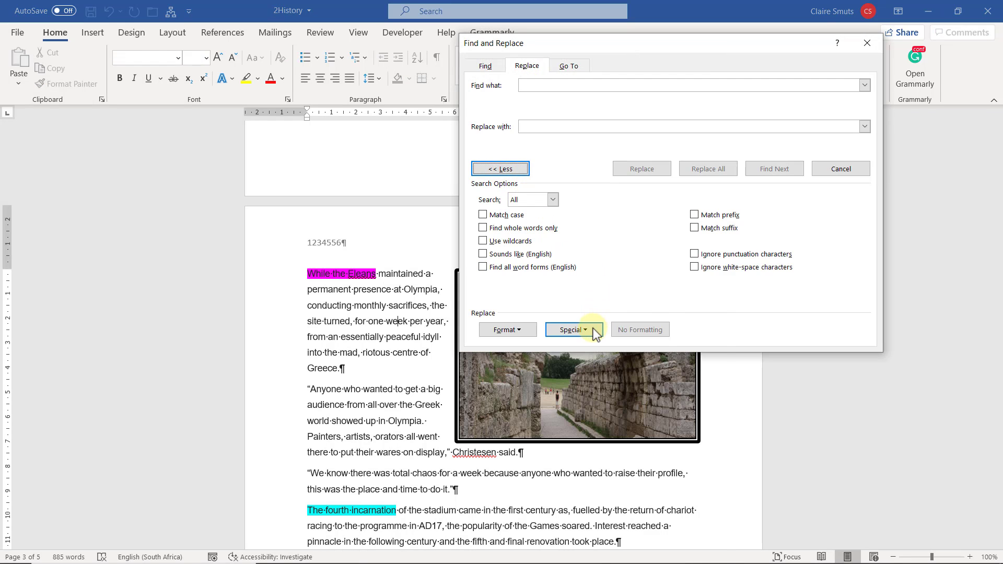
left_click(594, 328)
left_click(639, 284)
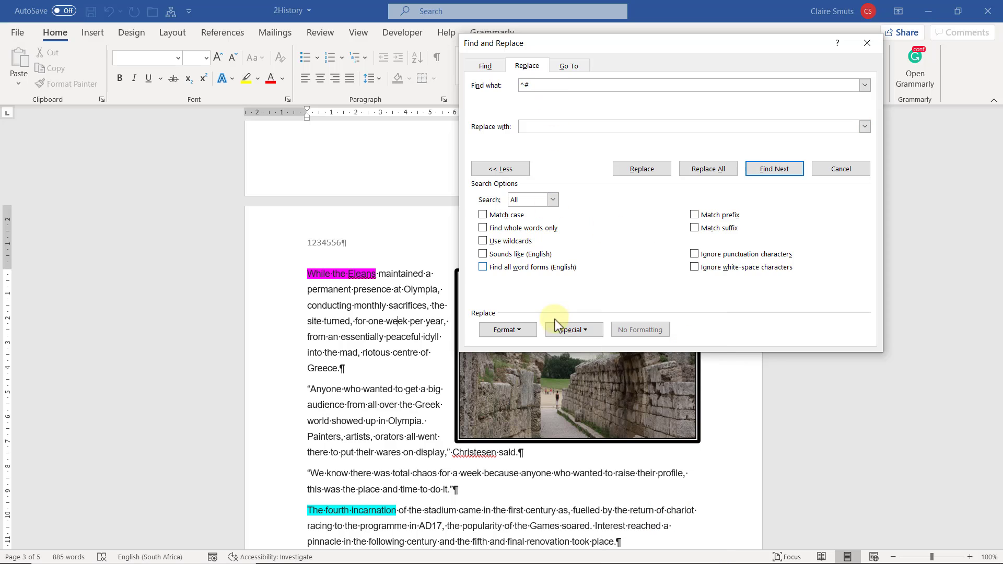
left_click(575, 328)
left_click(644, 286)
left_click(581, 327)
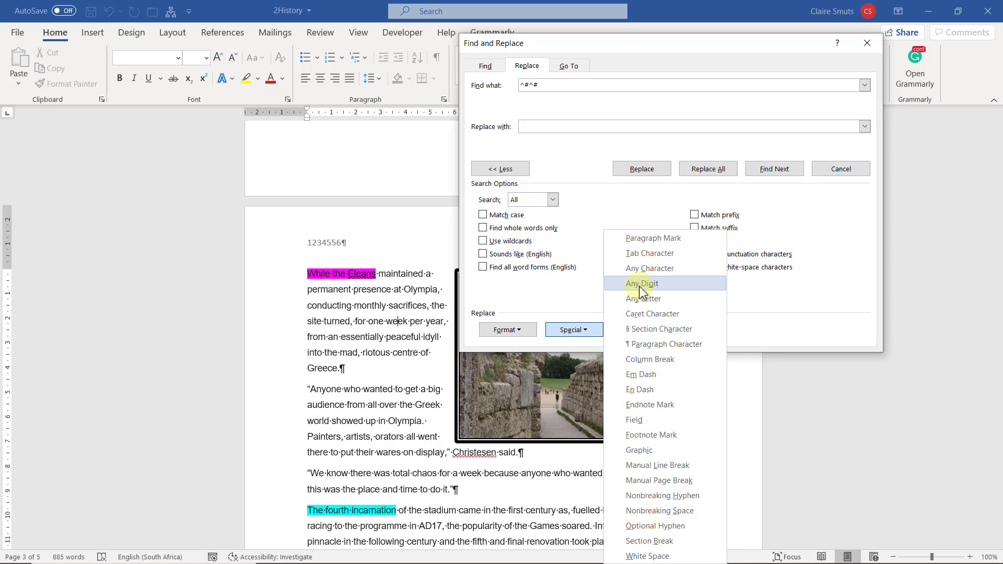
left_click(639, 287)
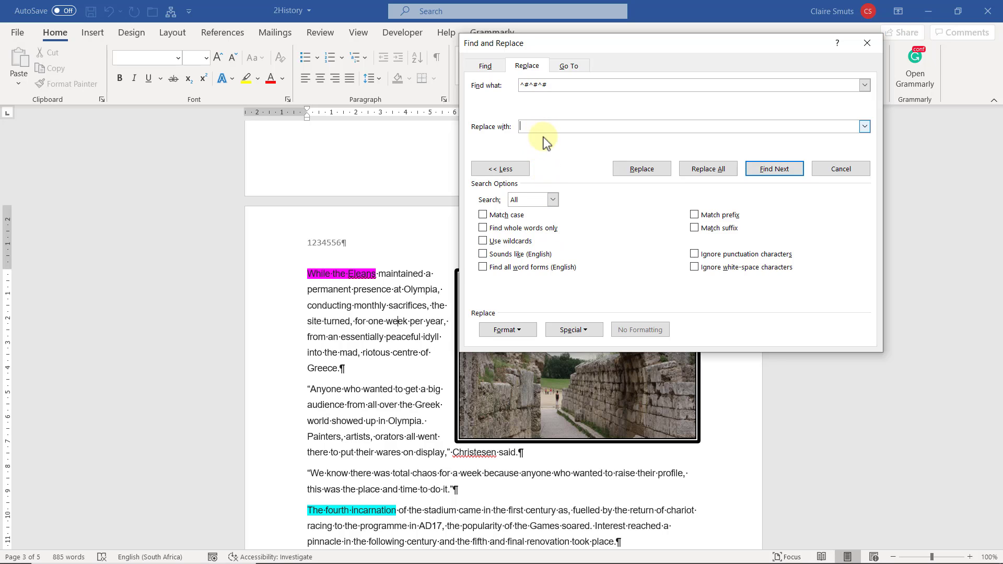
Copy the ^#^#^# search pattern into the replacement text
left_click(577, 331)
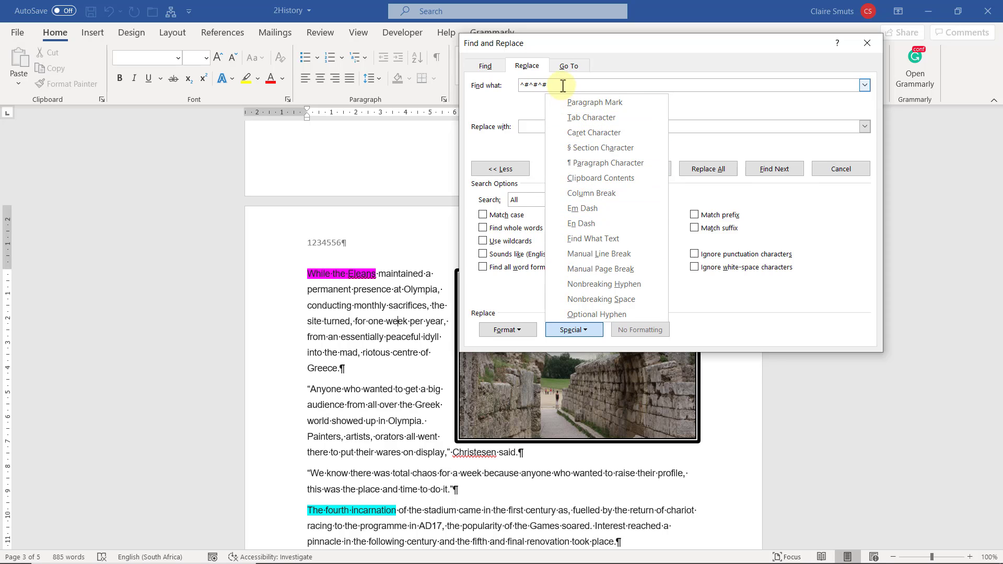
left_click(498, 86)
key("ctrl+c")
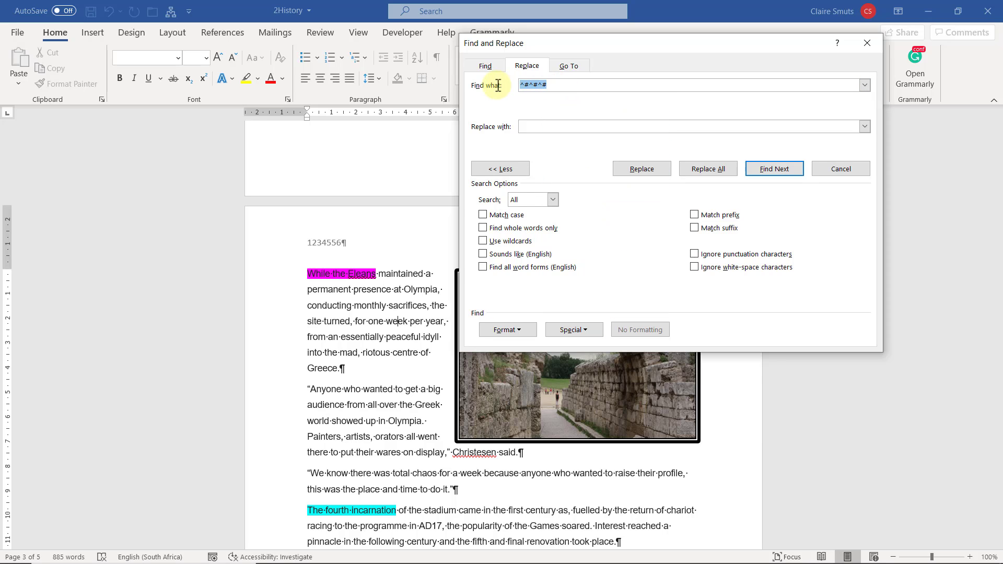
left_click(542, 126)
key("ctrl+v")
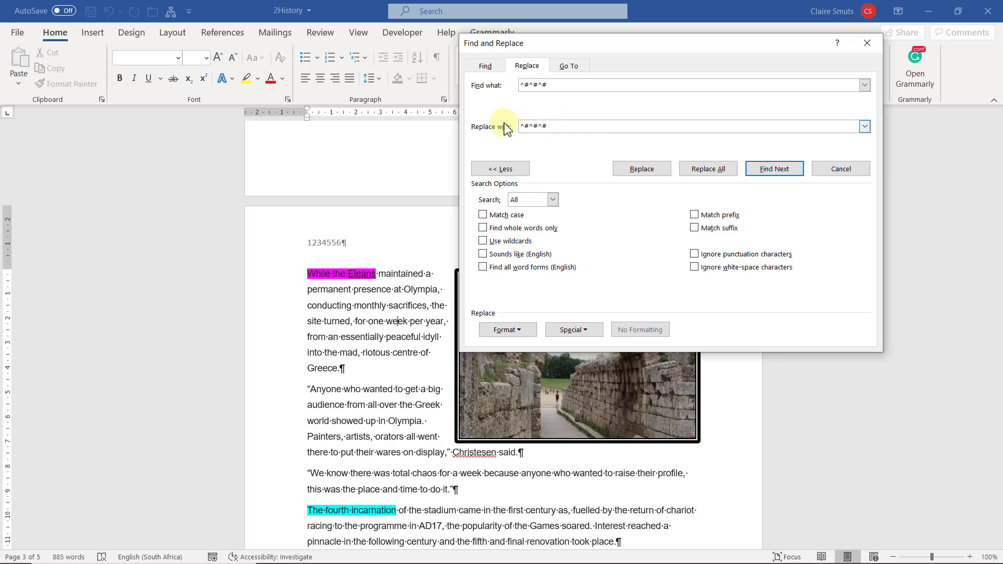
Set the replacement formatting to a green font colour
left_click(510, 328)
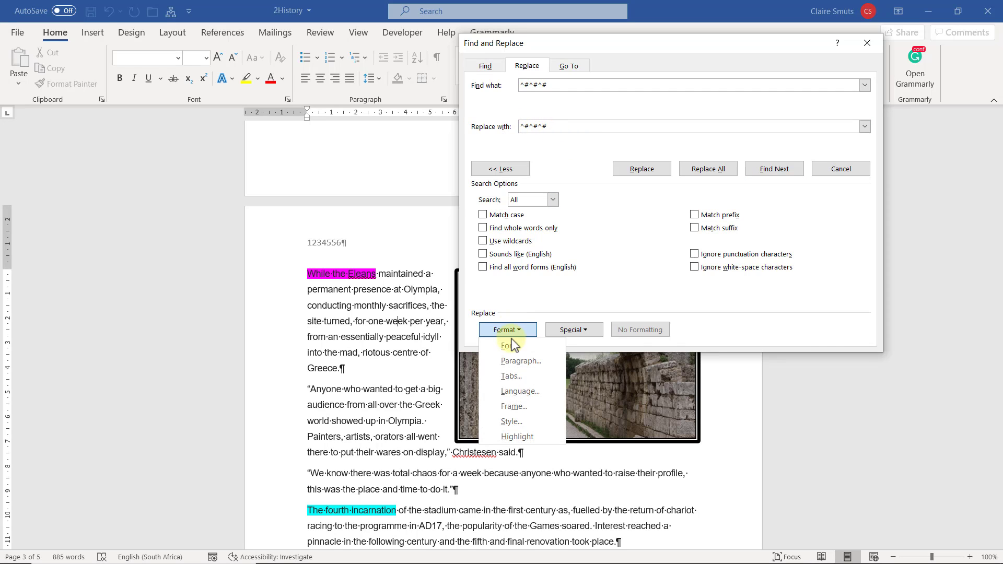
left_click(513, 342)
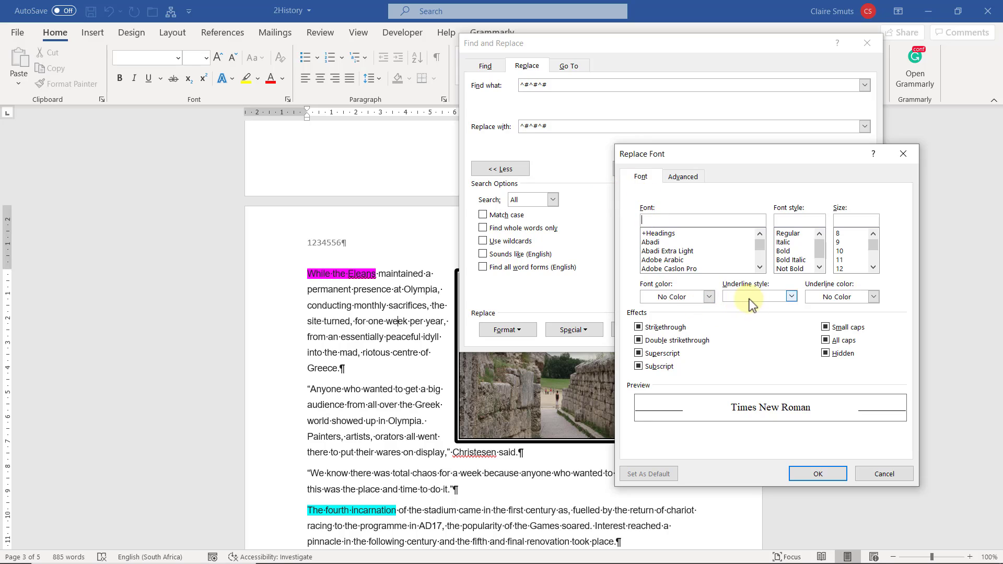
left_click(708, 297)
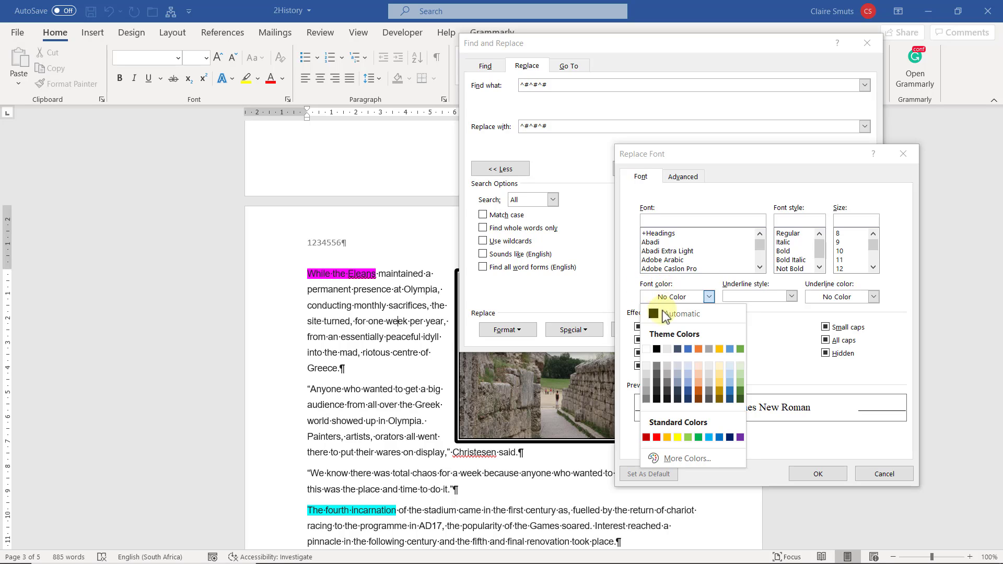
left_click(699, 437)
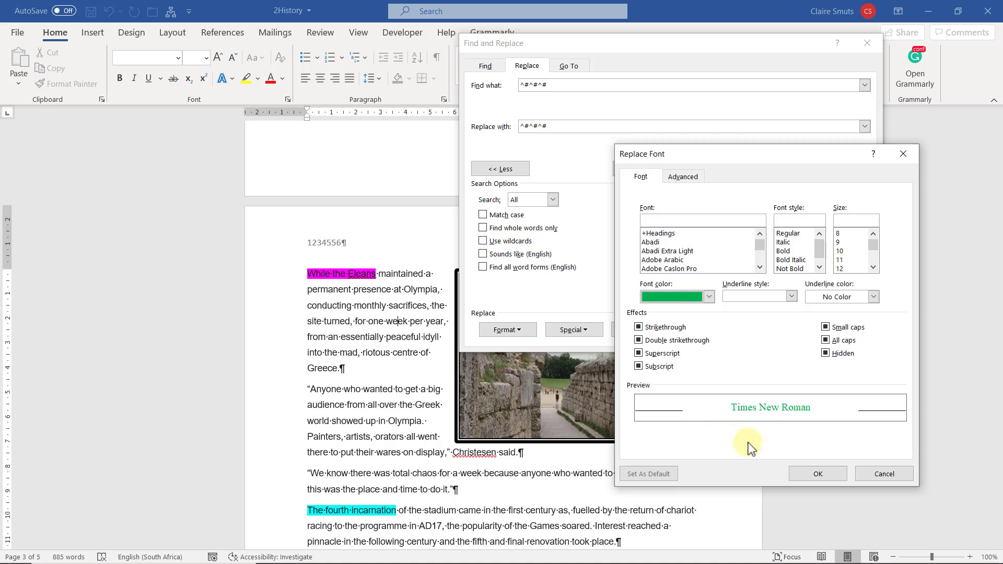
left_click(818, 474)
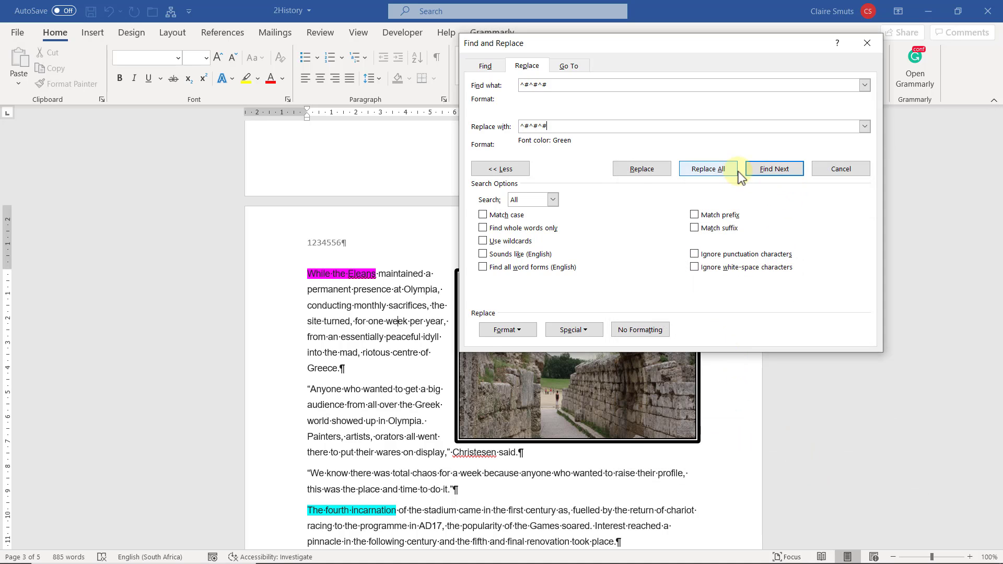
Try replacing all matches with the ^#^#^# pattern, and clear the replacement text
left_click(713, 174)
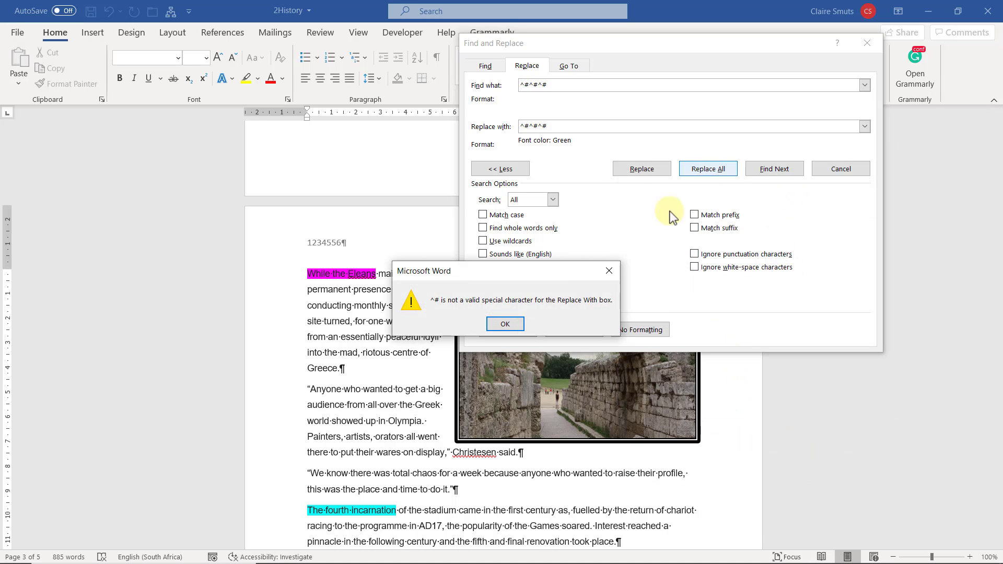
left_click(515, 327)
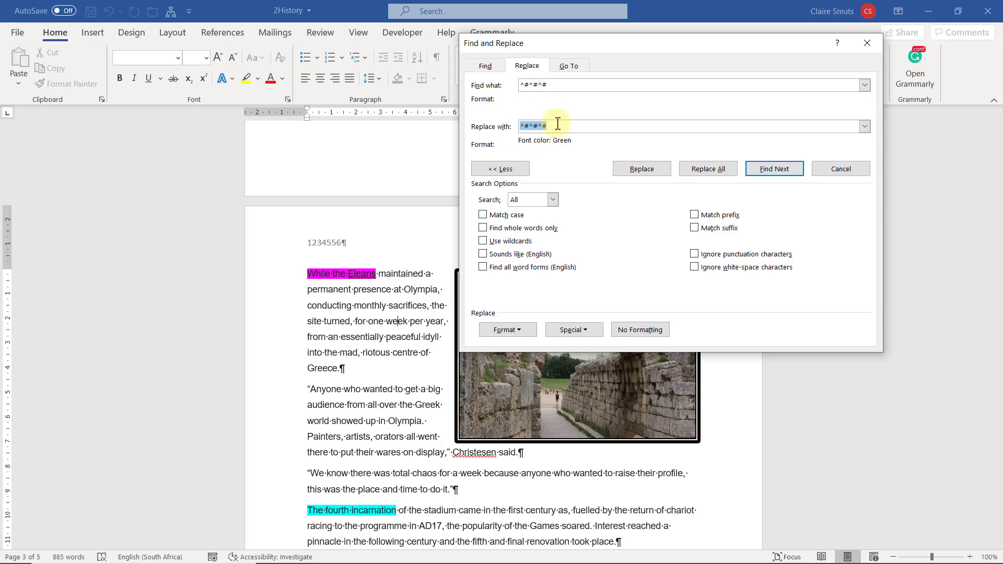
key("Delete")
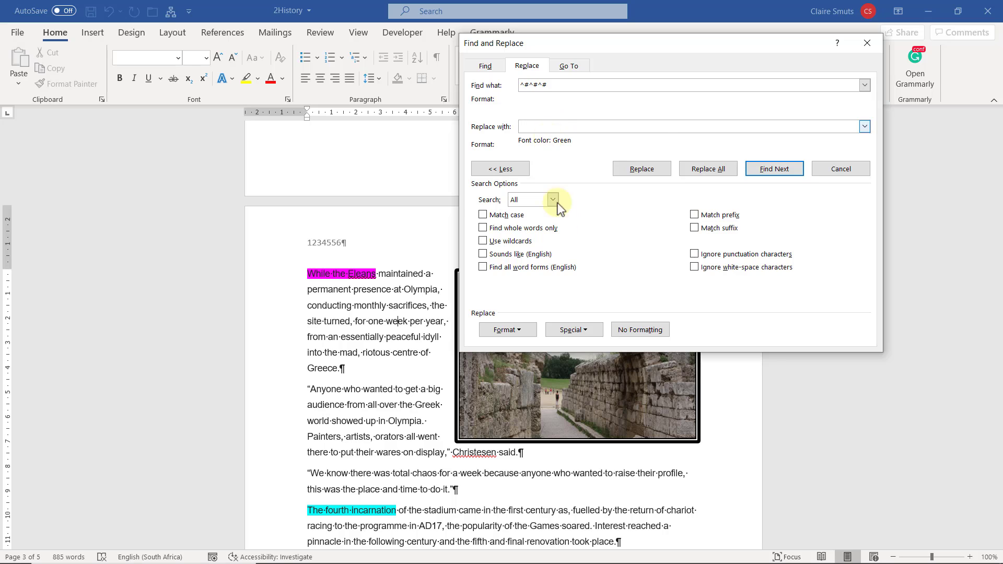
Replace all three-digit matches using only the green font formatting, and check the recoloured numbers through the document
left_click(575, 332)
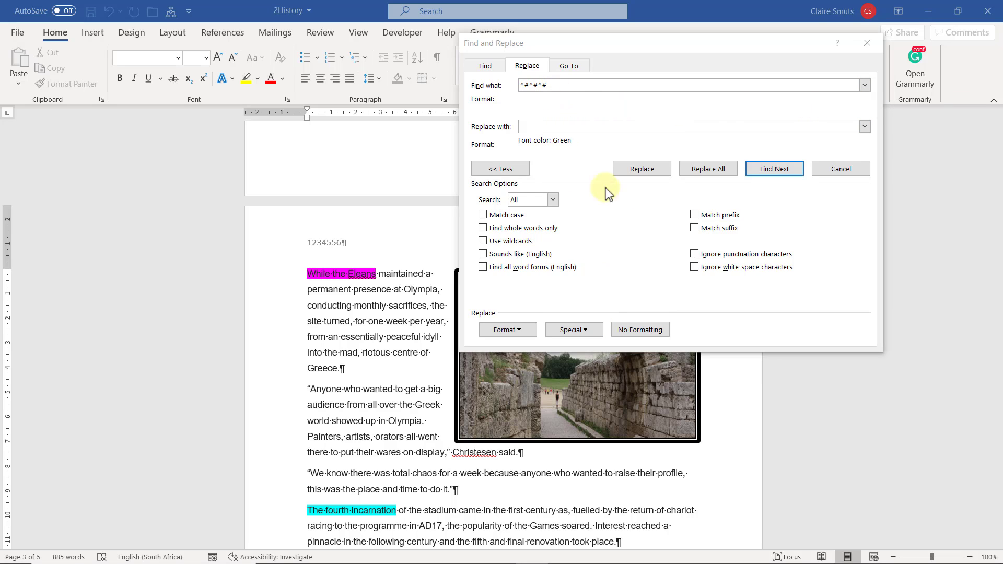
left_click(719, 173)
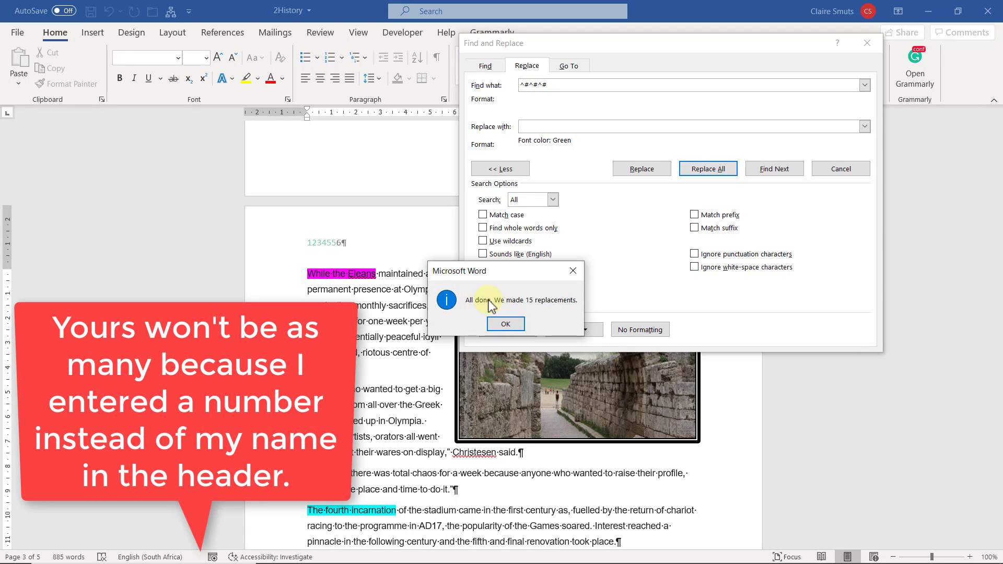
left_click(506, 324)
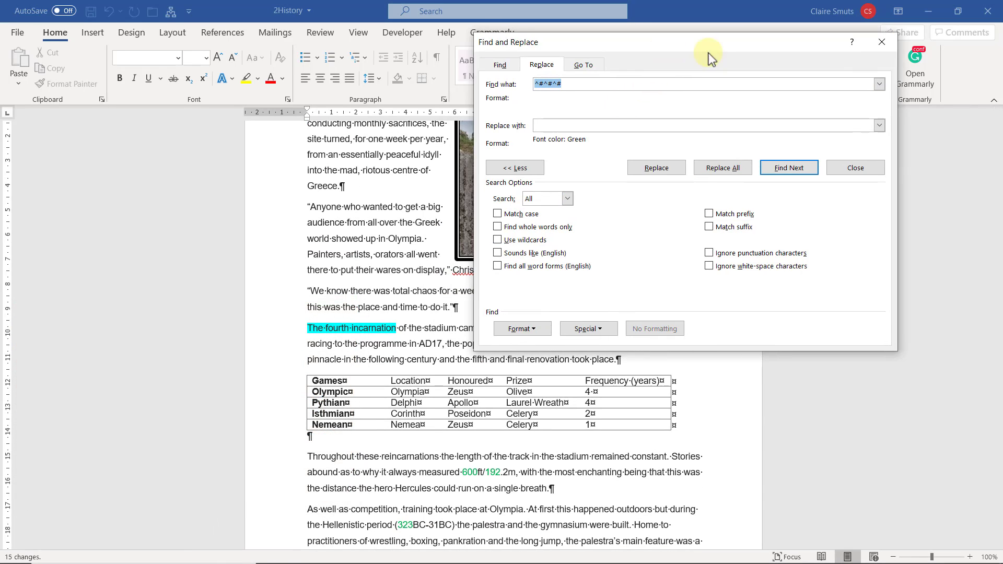
left_click_drag(709, 52, 742, 90)
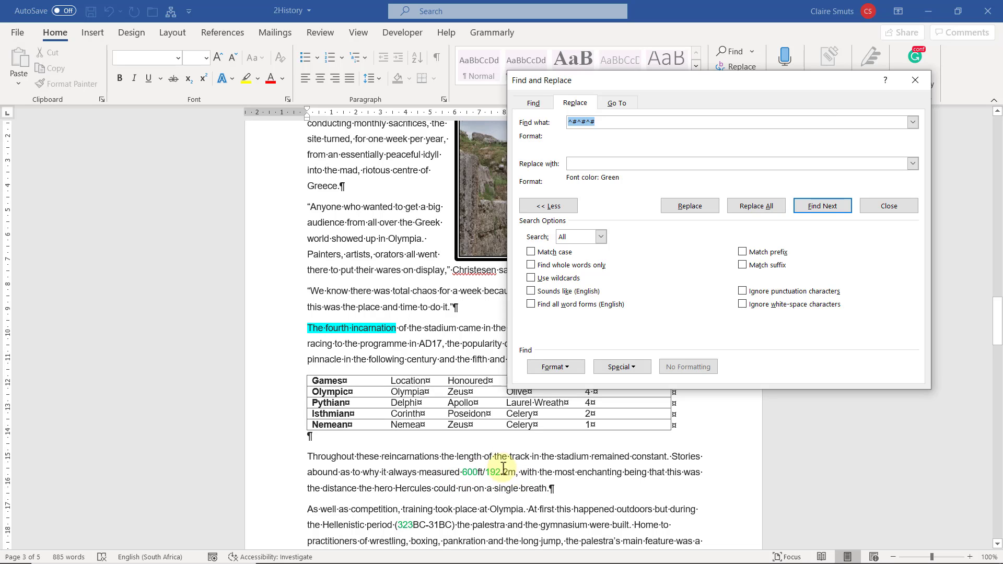
scroll(414, 520, "down", 6)
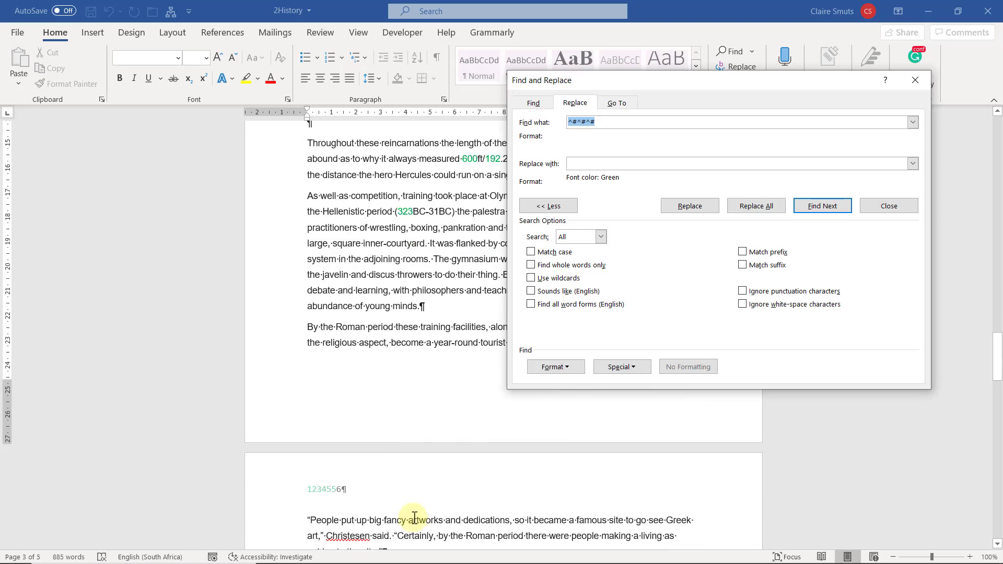
scroll(414, 517, "down", 6)
scroll(415, 517, "up", 20)
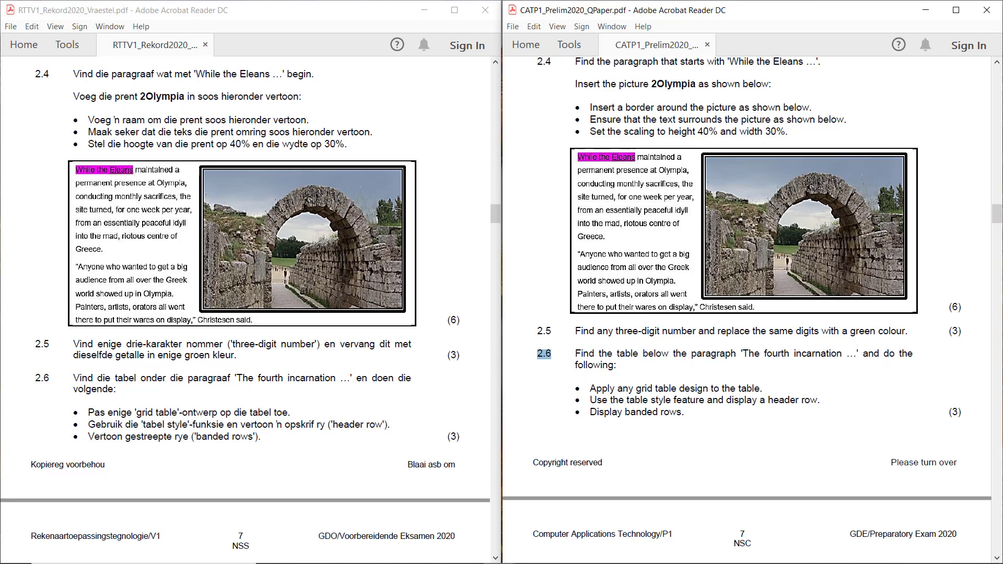
Back in Word, apply a light blue grid table design to the whole table below the 'The fourth incarnation' paragraph
key("alt+Tab")
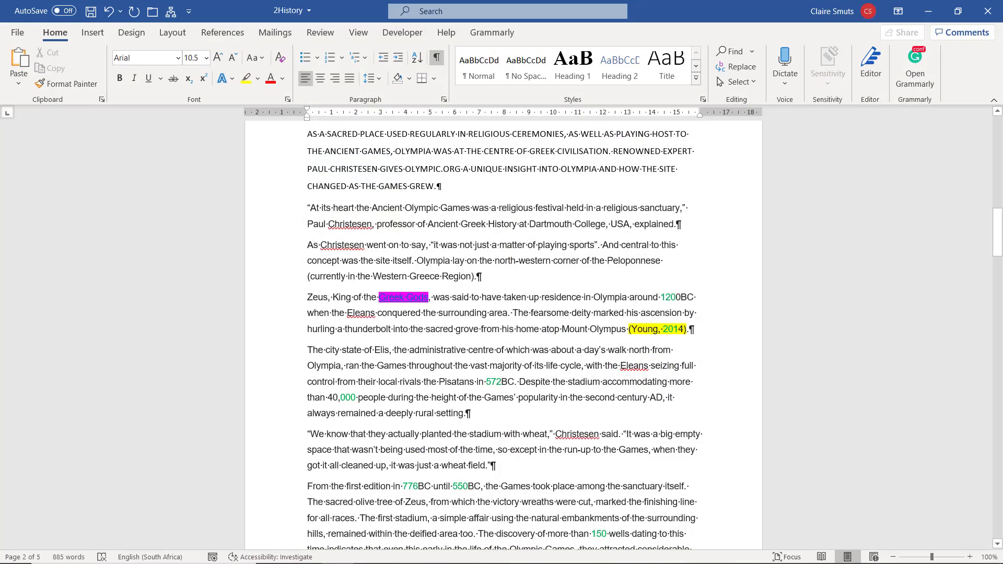
scroll(693, 469, "down", 7)
scroll(693, 469, "down", 9)
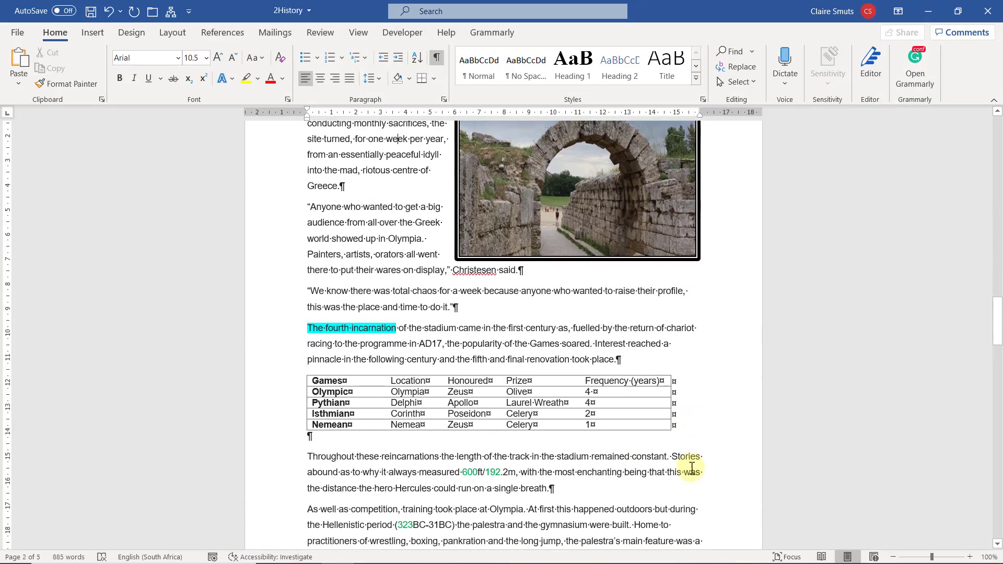
left_click(397, 385)
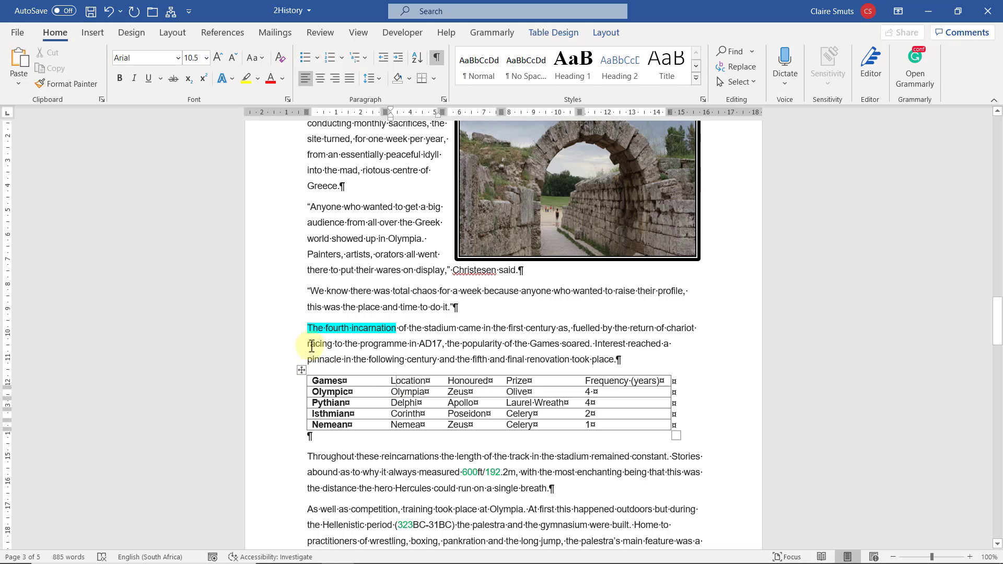
left_click_drag(354, 328, 378, 327)
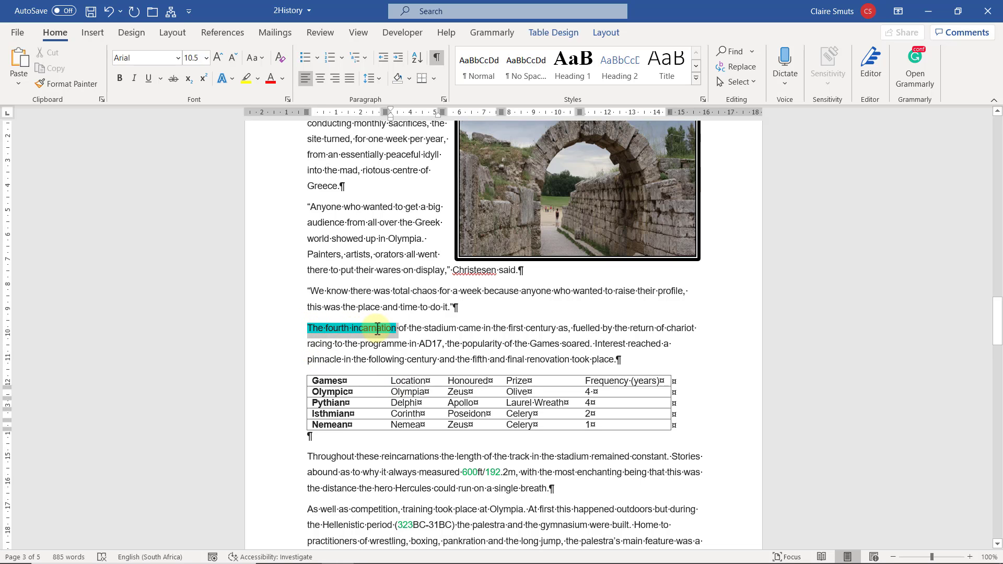
left_click(360, 402)
left_click(303, 369)
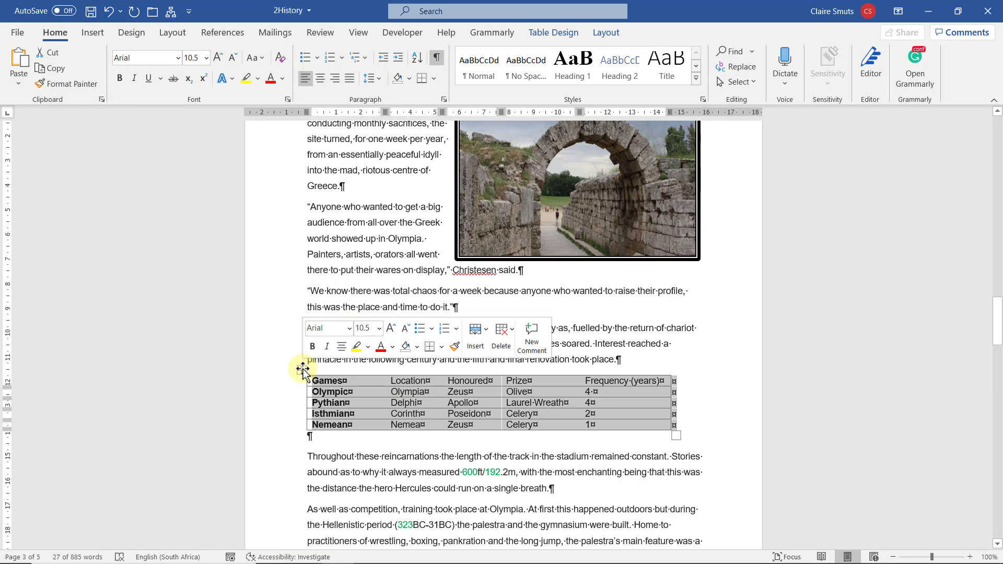
left_click(551, 32)
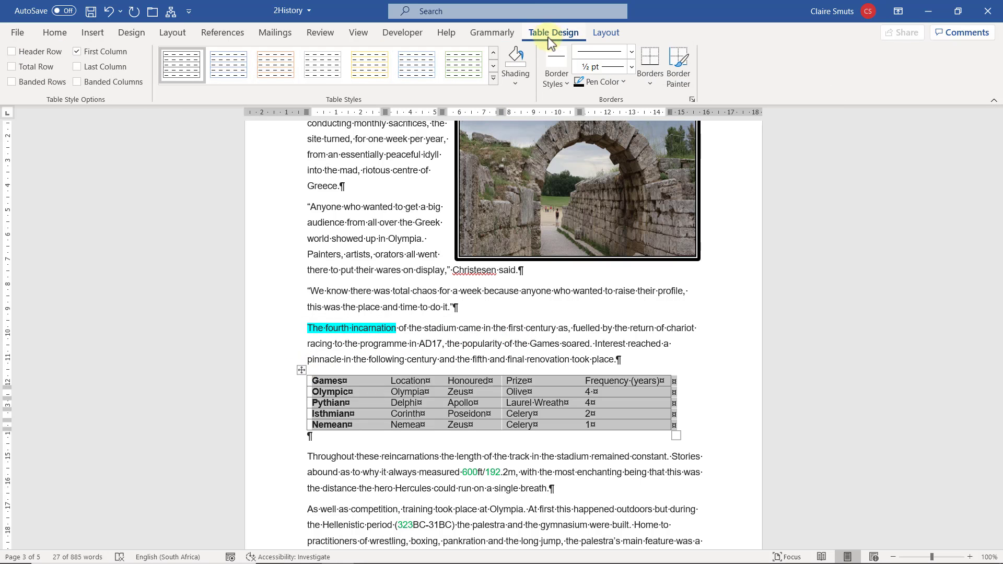
left_click(498, 82)
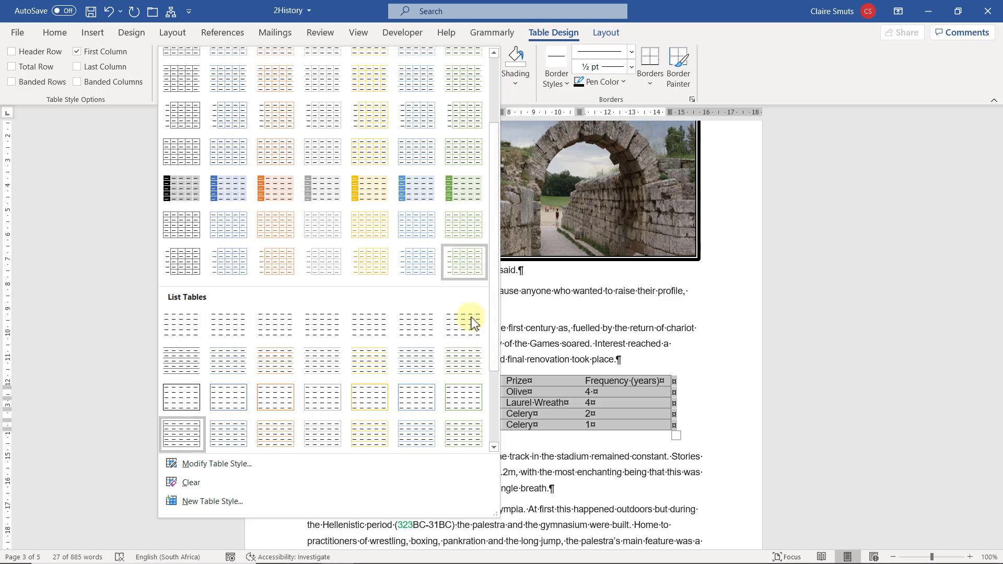
scroll(312, 392, "down", 2)
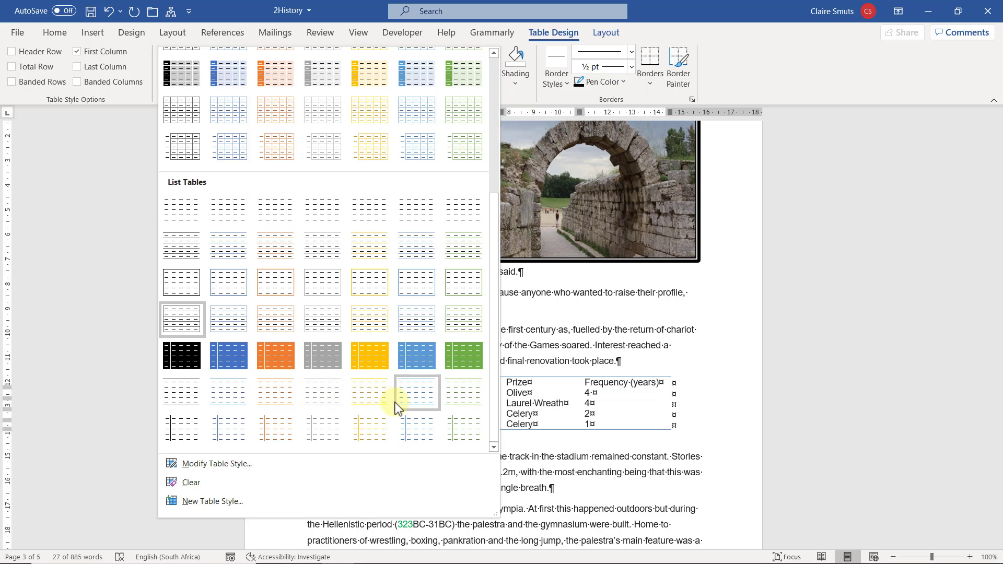
scroll(395, 402, "up", 5)
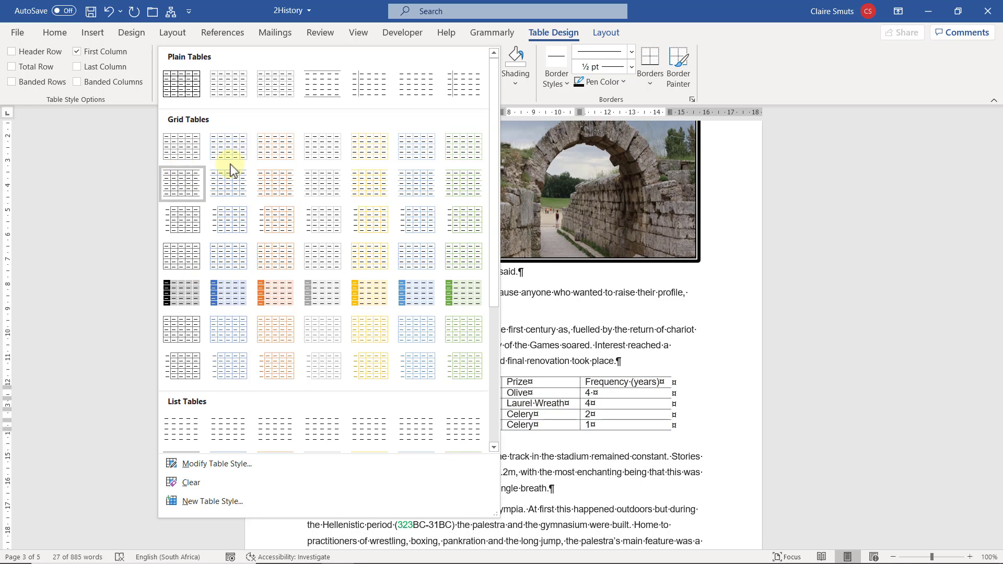
left_click(246, 154)
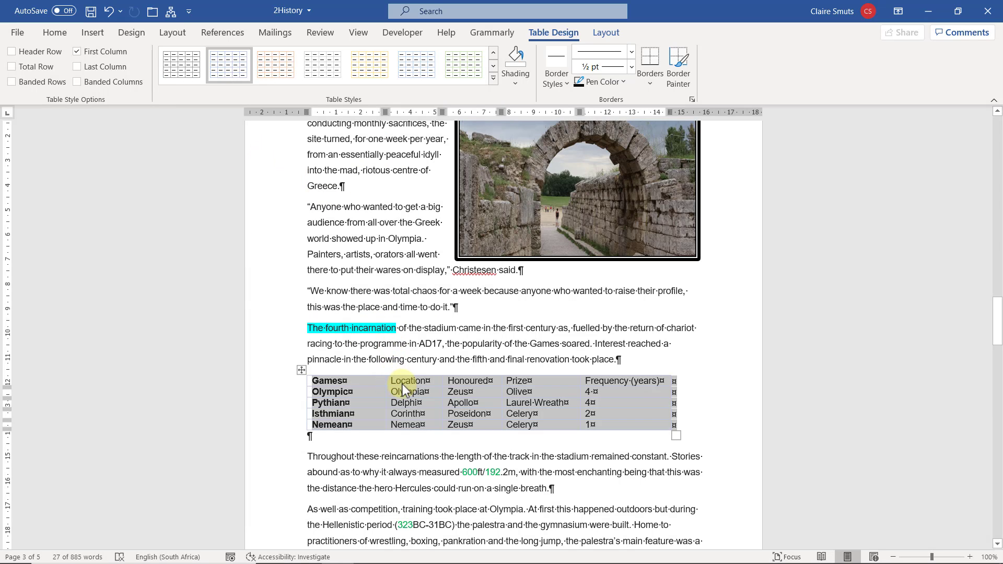
Turn on the header row and banded rows for the table and give it a blue grid style with shaded bands
left_click(54, 55)
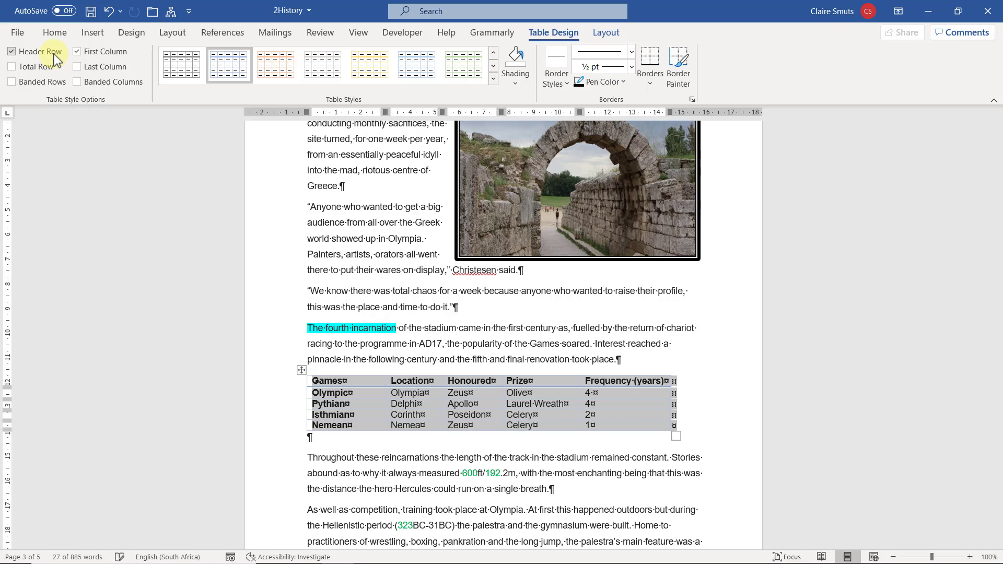
left_click(47, 84)
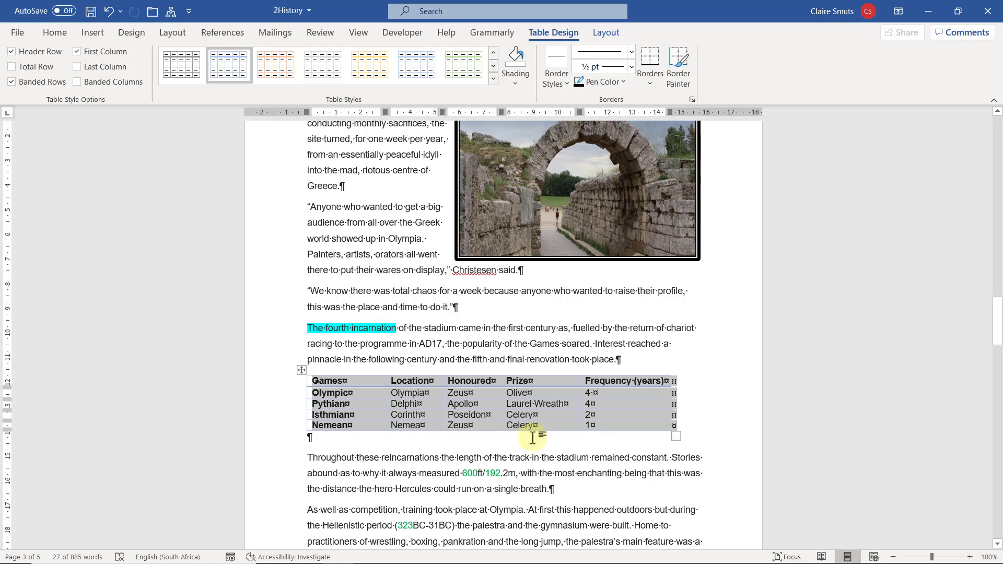
left_click(469, 404)
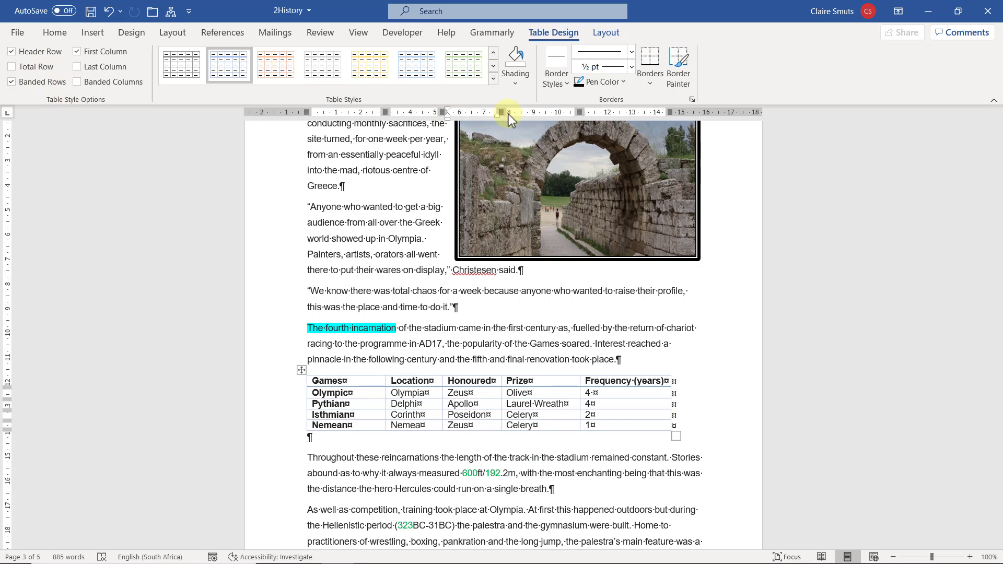
left_click(217, 72)
left_click(625, 417)
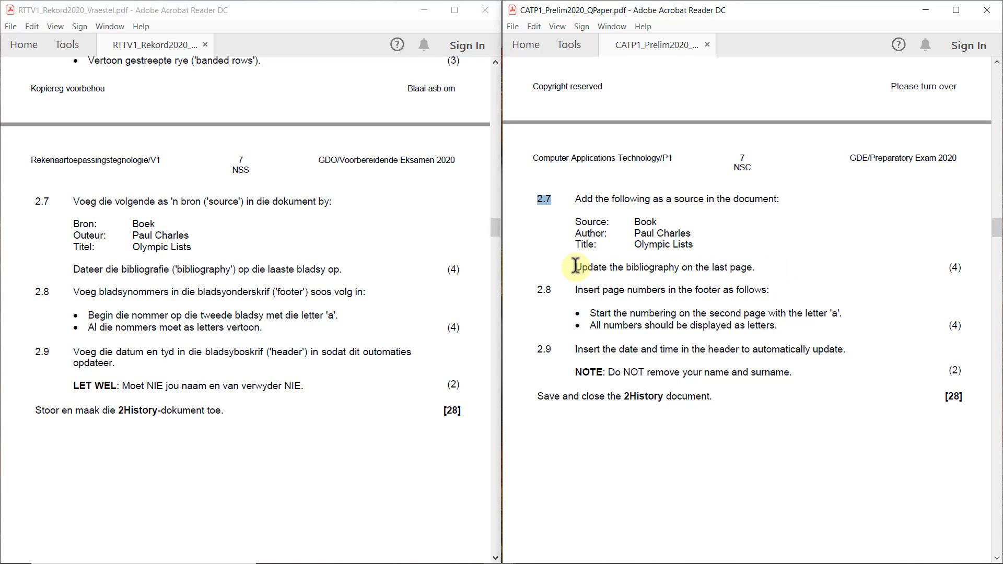
In the exam paper, read question 2.7 for the required source details and the bibliography instruction
left_click_drag(575, 267, 755, 267)
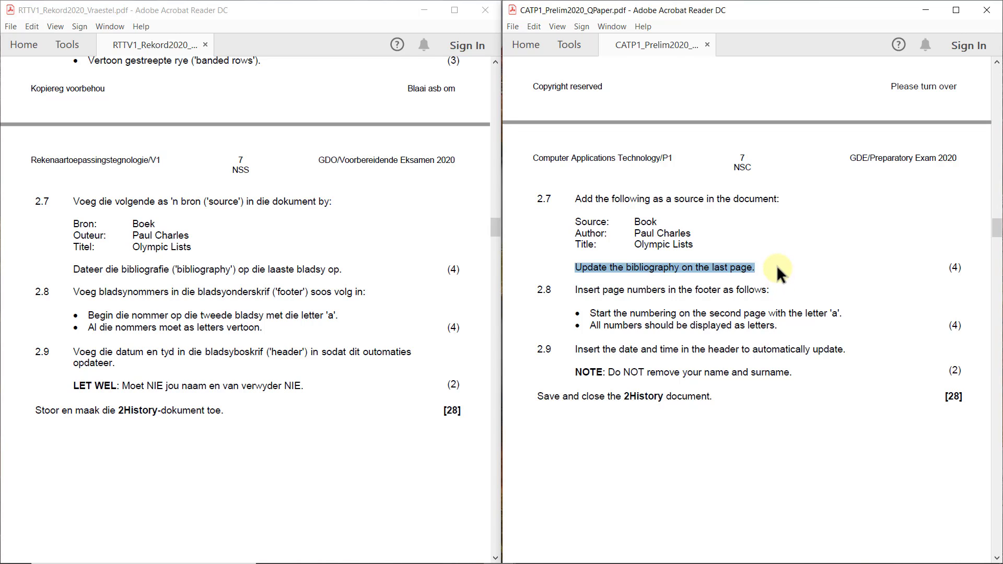
left_click_drag(575, 220, 694, 245)
left_click_drag(575, 267, 759, 267)
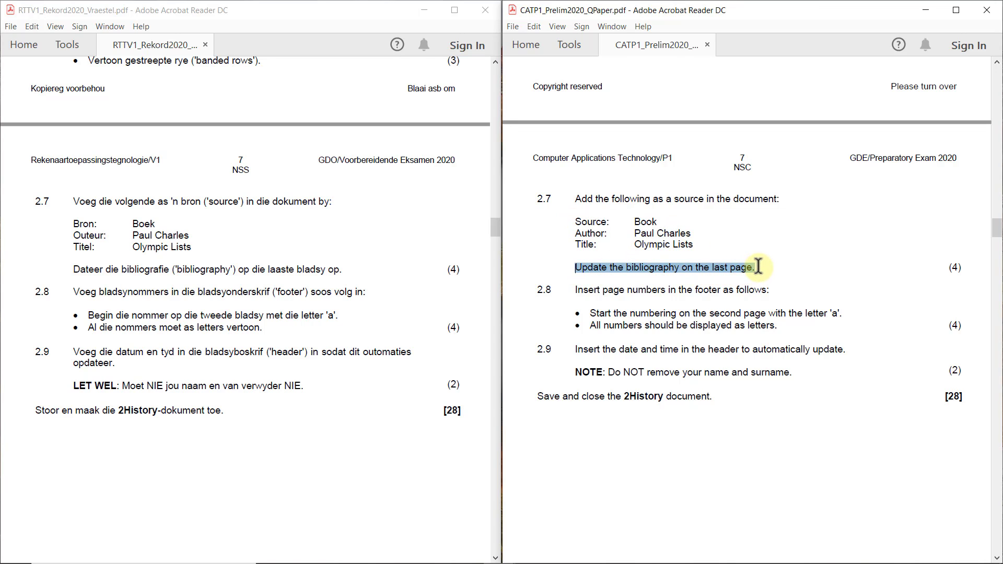
left_click(758, 267)
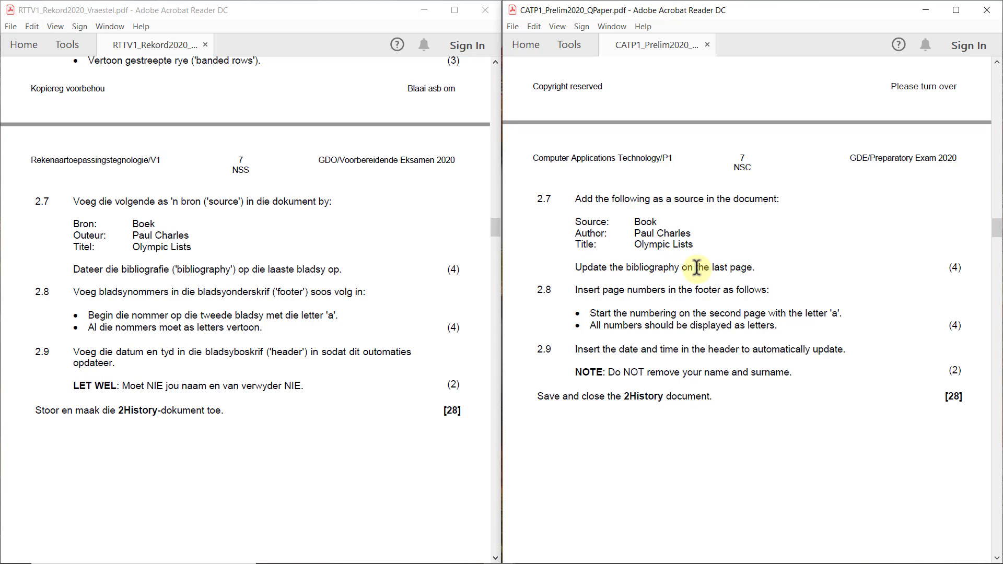
left_click_drag(575, 222, 707, 242)
left_click(706, 241)
Back in Word, add a new Book source with the author's name from question 2.7 and the title 'Olympic Lists'
key("alt+Tab")
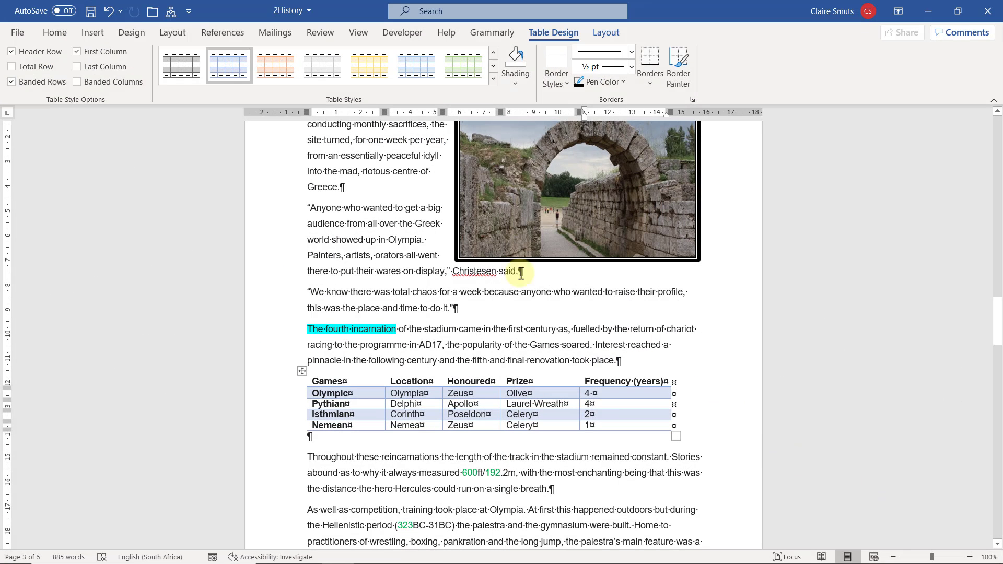
left_click(212, 27)
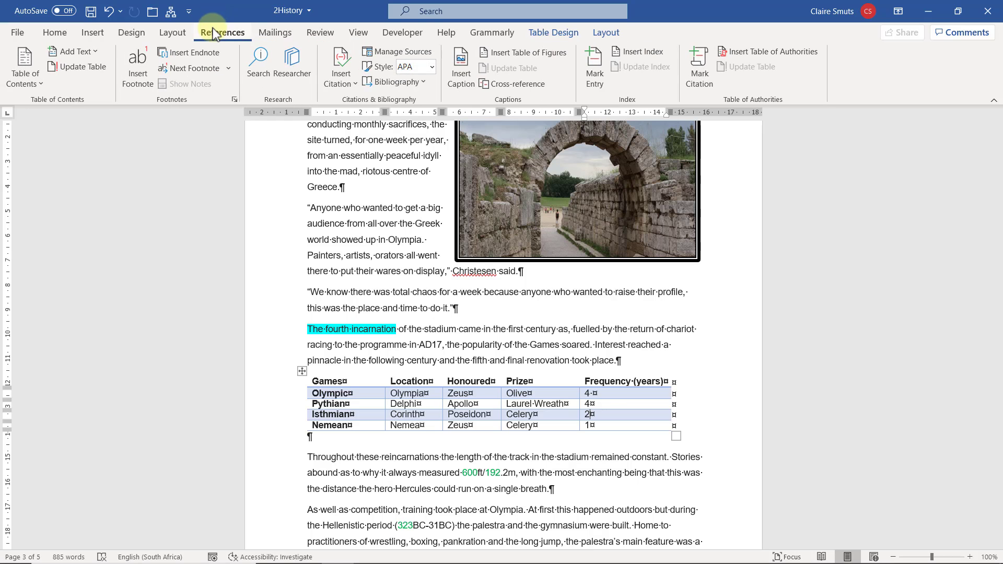
left_click(402, 55)
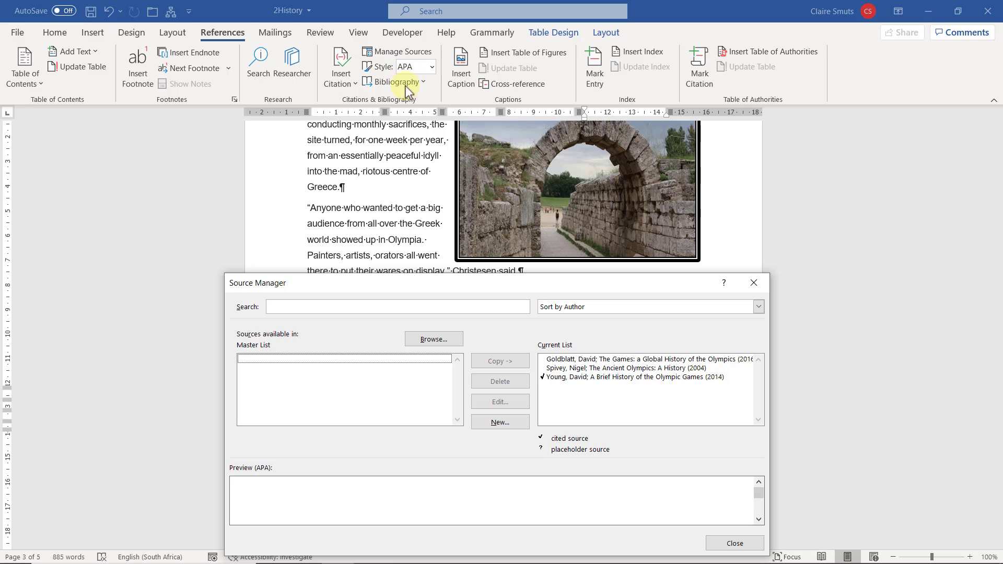
left_click(510, 423)
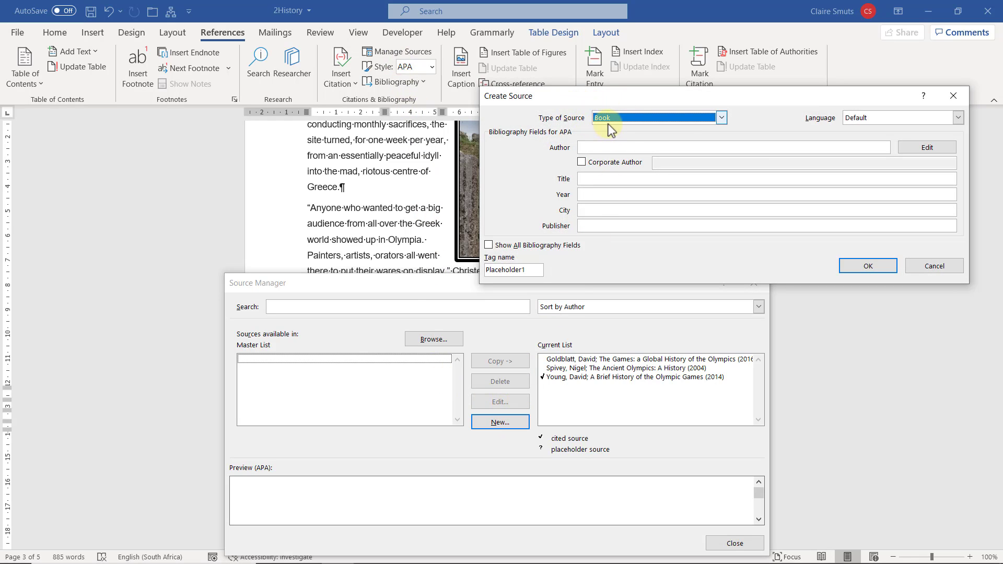
left_click(582, 147)
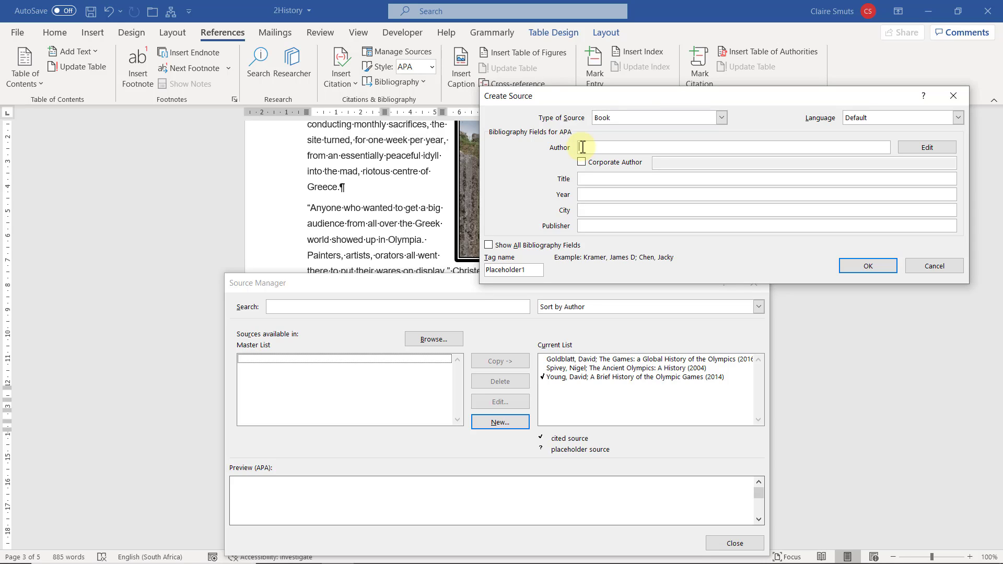
type("Pa")
key("Tab")
key("Tab")
key("Tab")
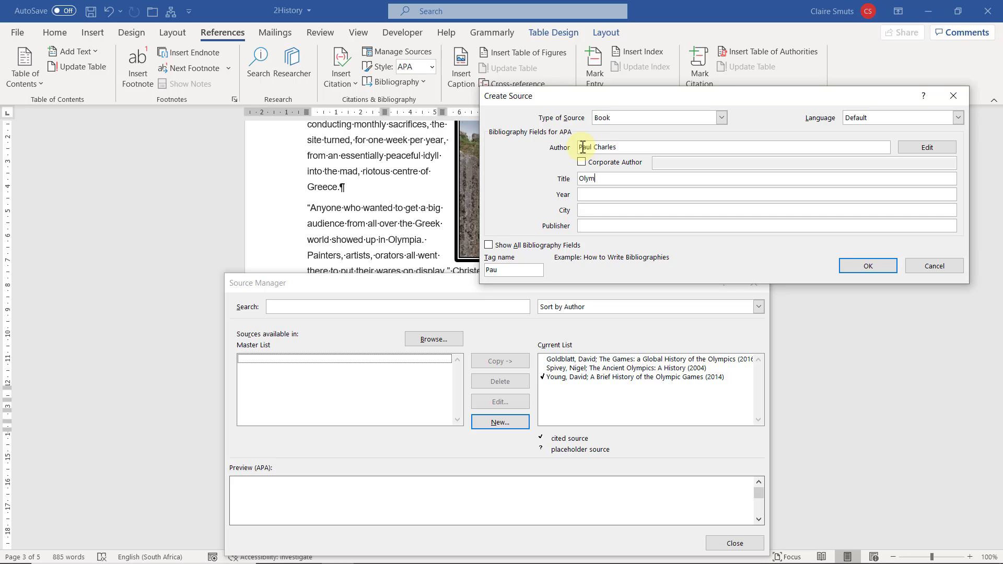
type("Olympic Lists")
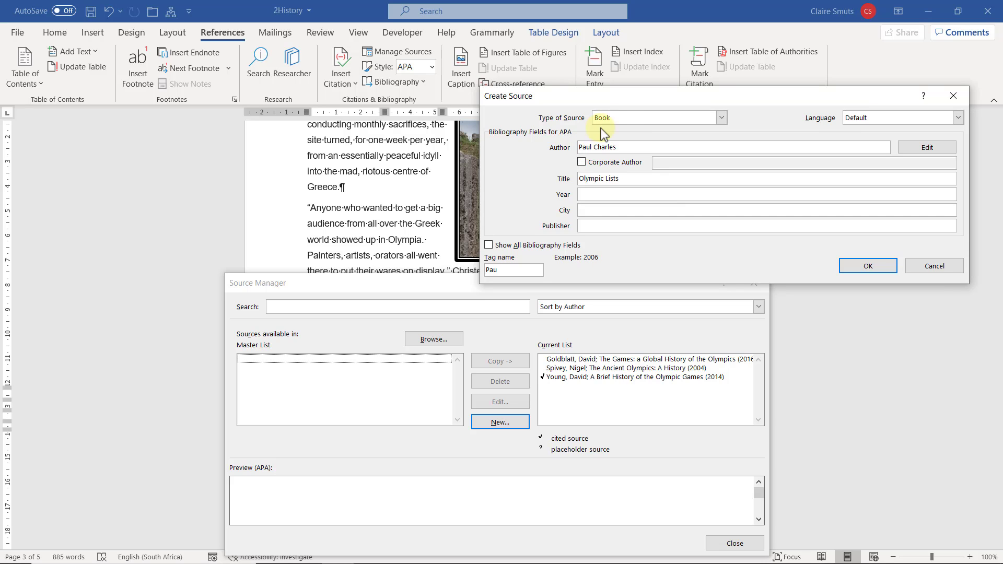
left_click(844, 268)
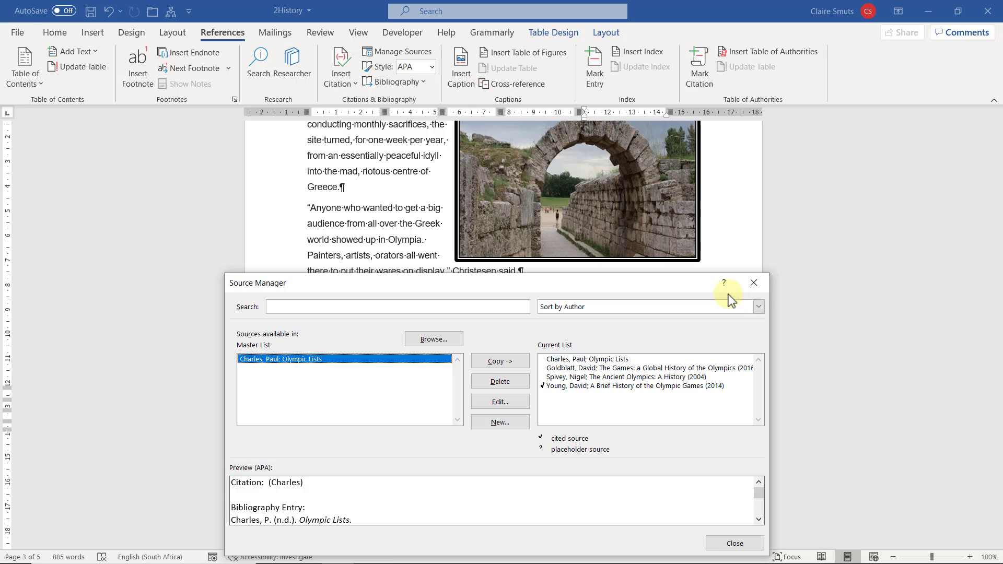
left_click(755, 505)
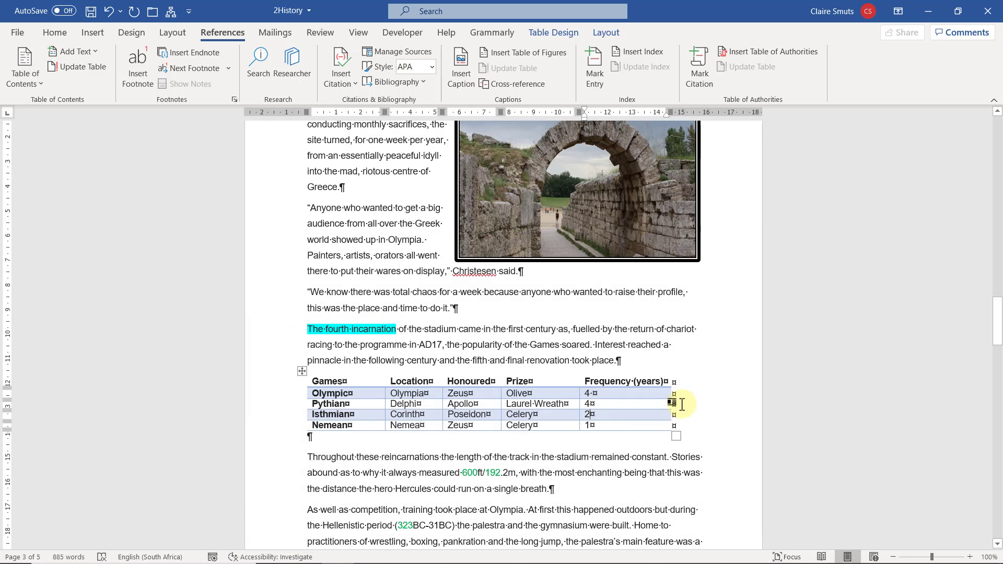
Update the bibliography field on the last page and check its entries
scroll(682, 404, "down", 18)
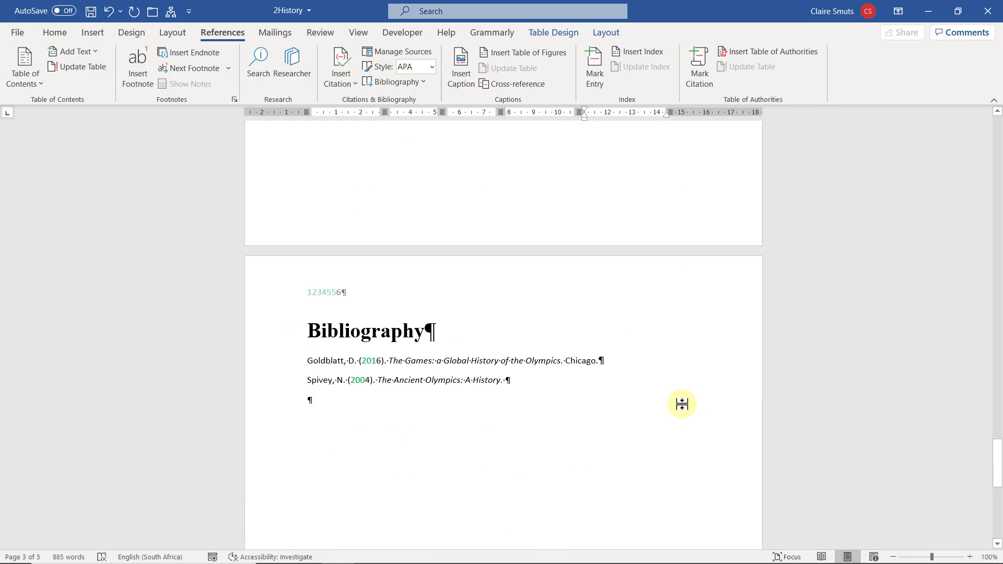
right_click(439, 366)
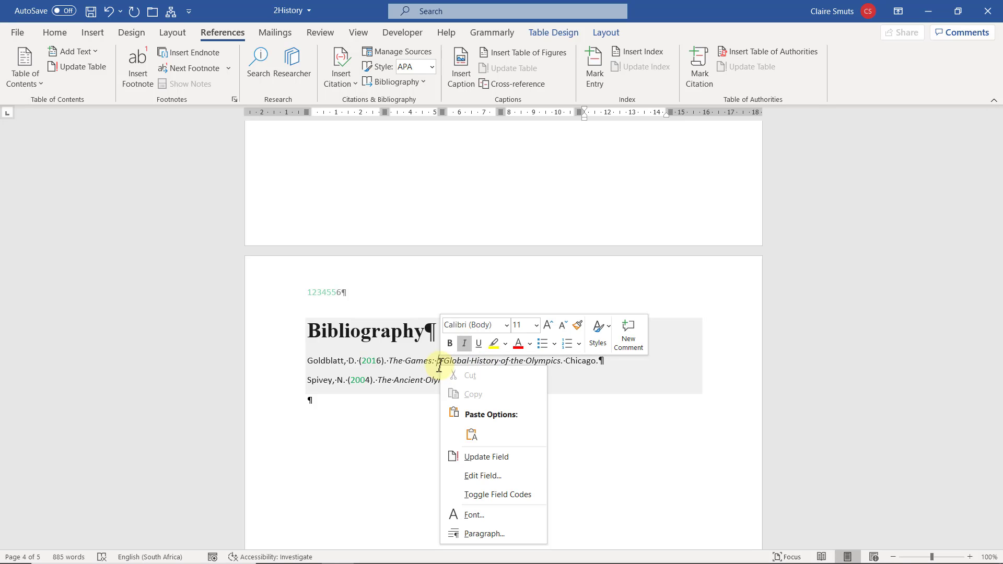
left_click(488, 455)
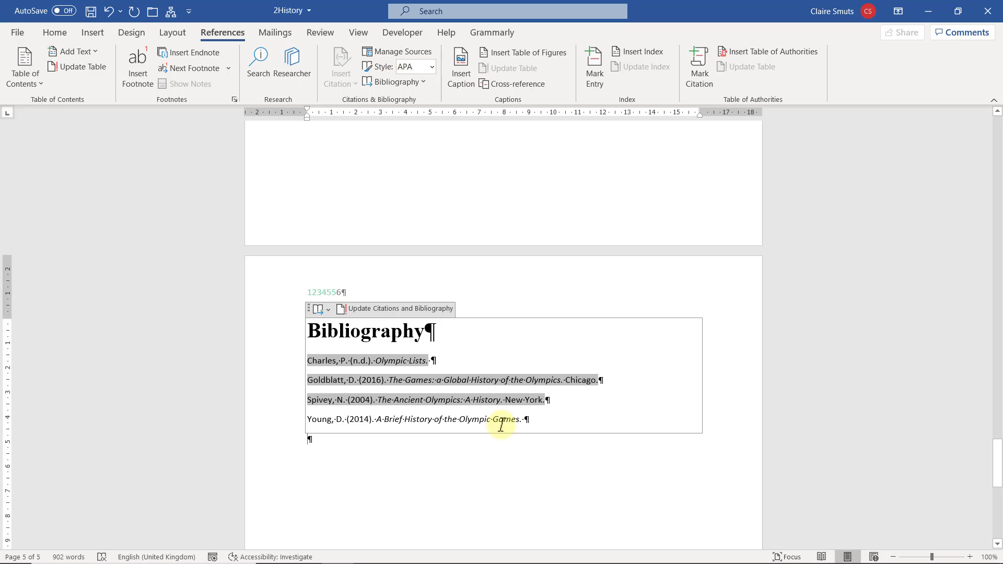
mouse_move(313, 417)
left_mouse_down()
mouse_move(526, 418)
mouse_move(511, 424)
left_mouse_up()
left_click(510, 421)
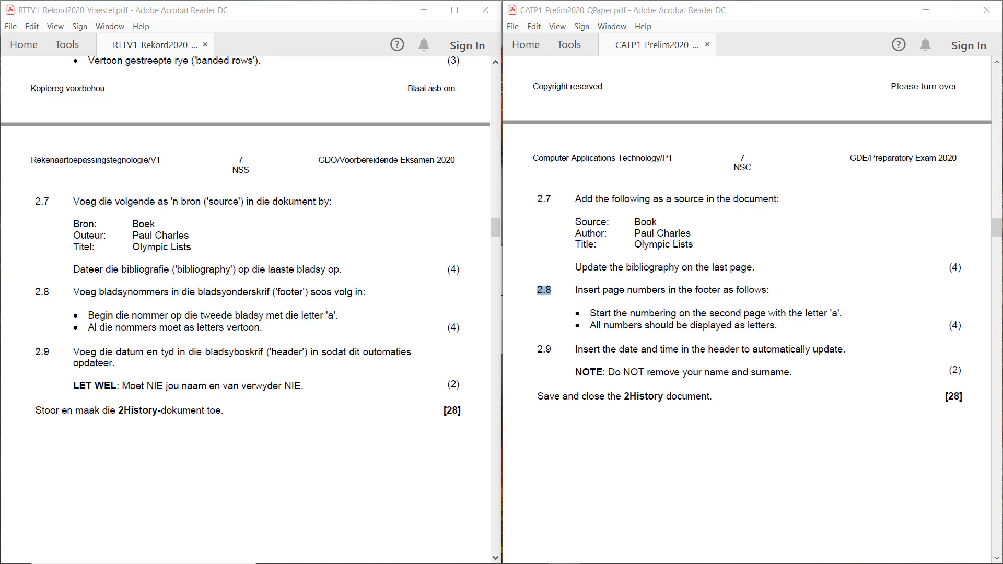
Return to Word, open the footer on page 2 for editing and enable a different first page
key("alt+Tab")
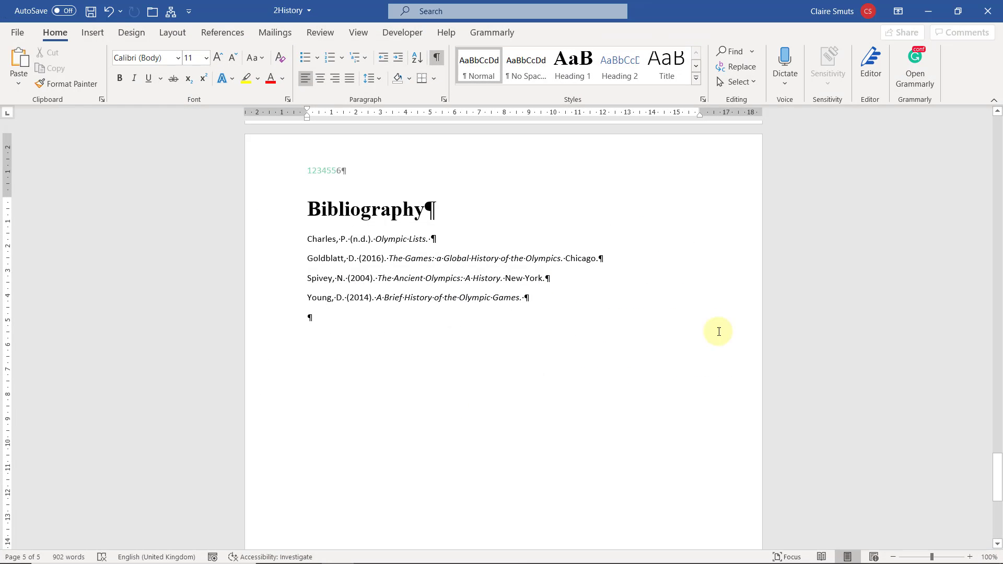
scroll(587, 337, "up", 5)
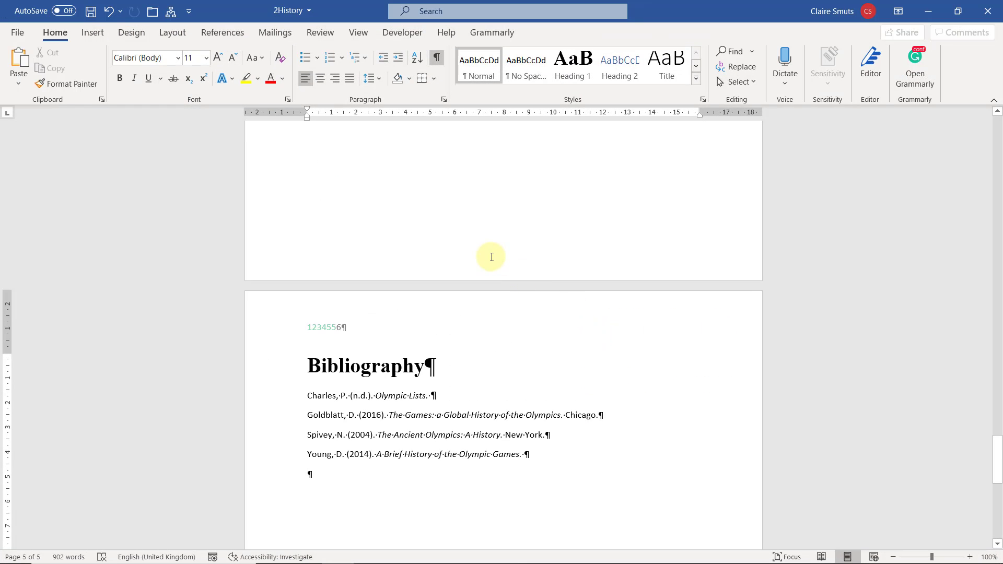
left_click_drag(997, 460, 990, 123)
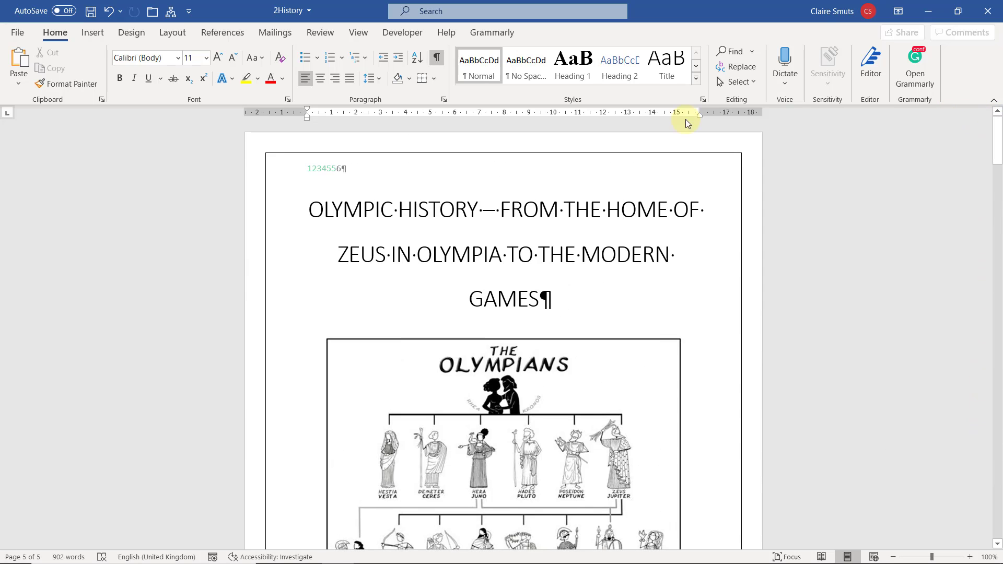
scroll(324, 329, "down", 5)
scroll(332, 355, "down", 5)
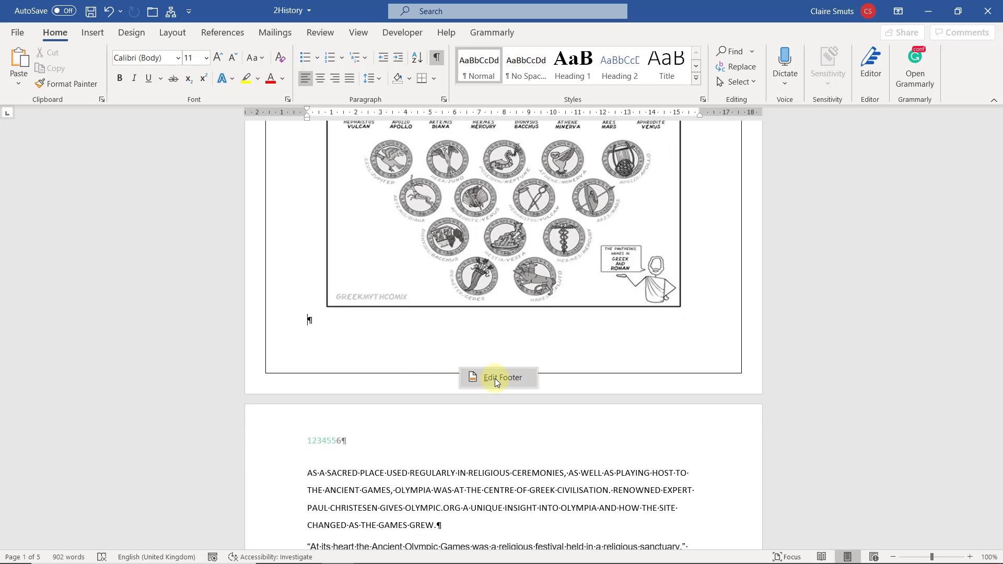
scroll(490, 429, "down", 10)
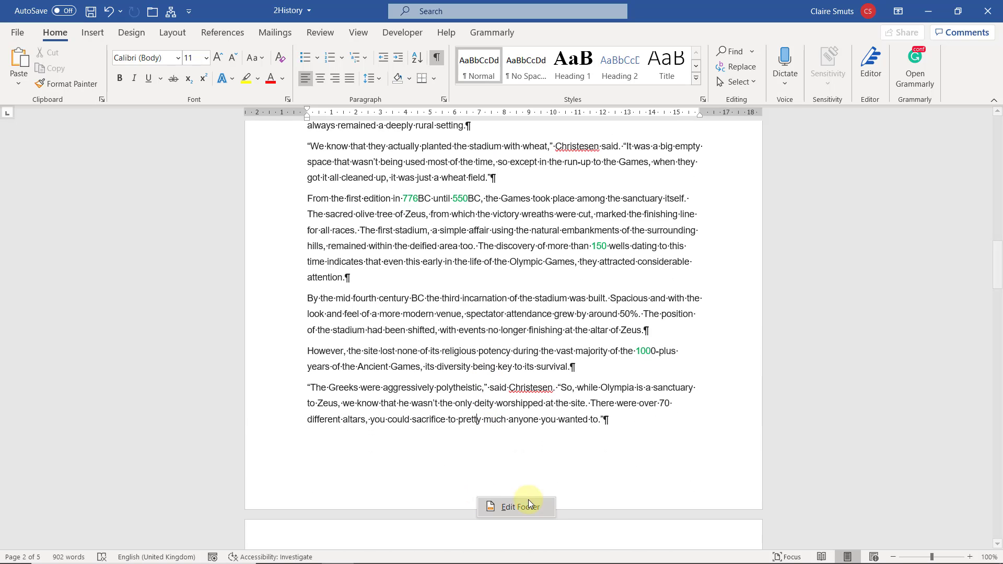
double_click(529, 504)
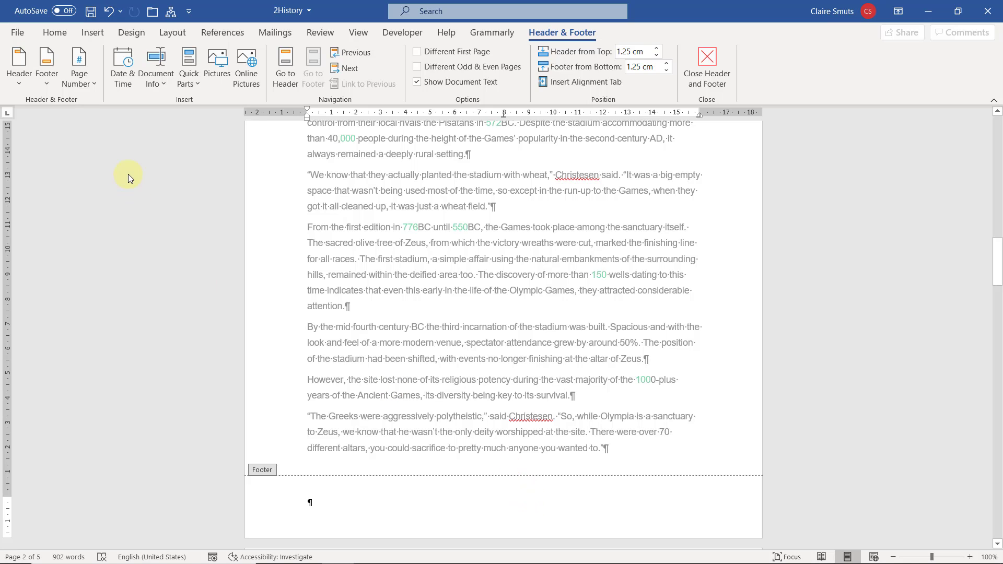
left_click(478, 54)
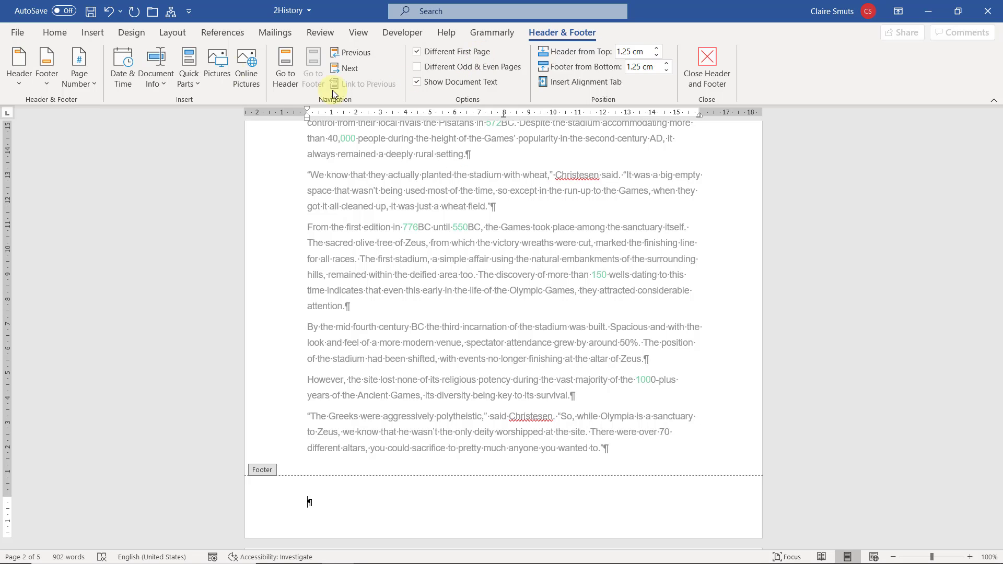
Insert a centred Plain Number 2 page number in the page 2 footer
left_click(82, 75)
mouse_move(113, 120)
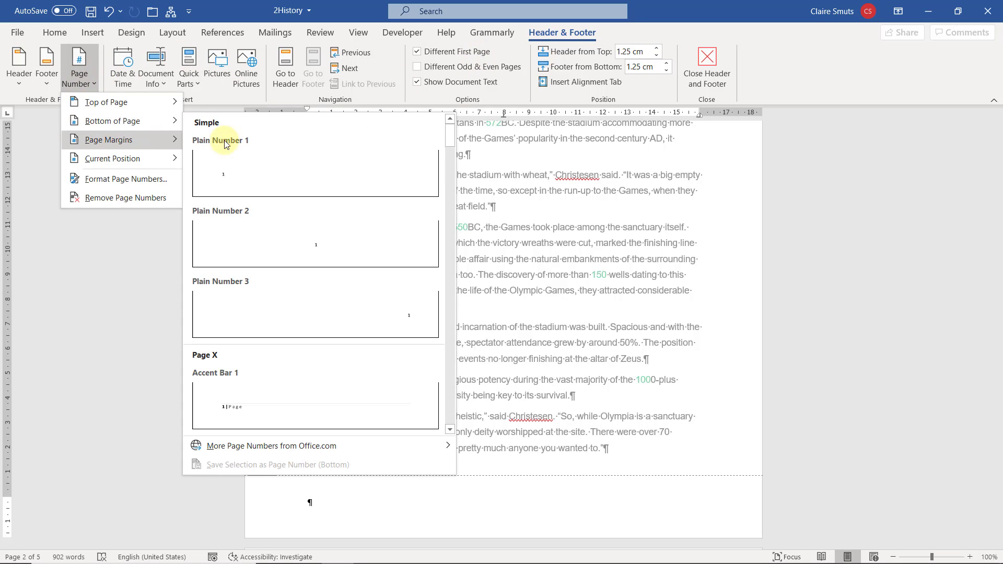
left_click(297, 241)
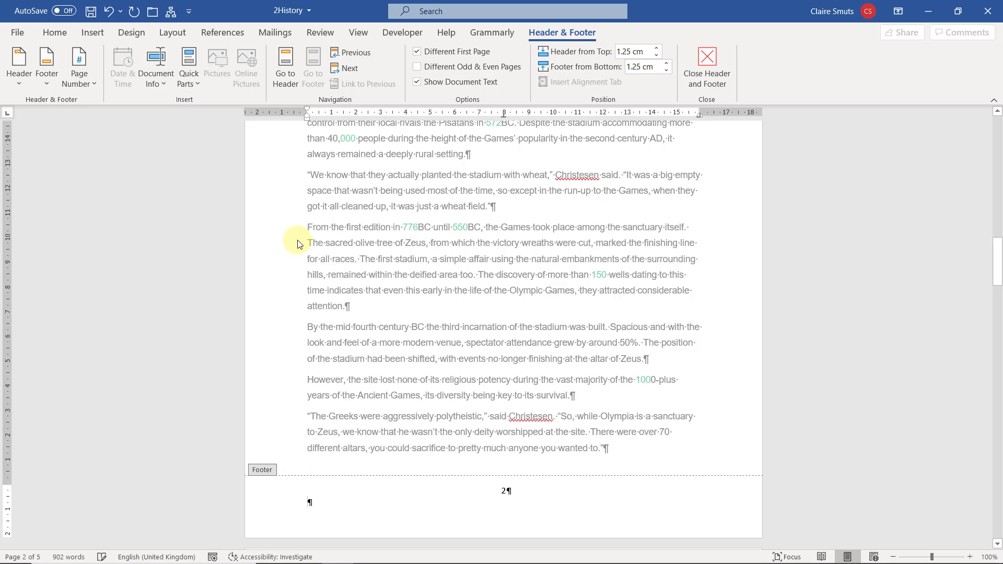
Set the page number format to 'a, b, c, ...' and check the number in the page 2 footer
left_click(81, 79)
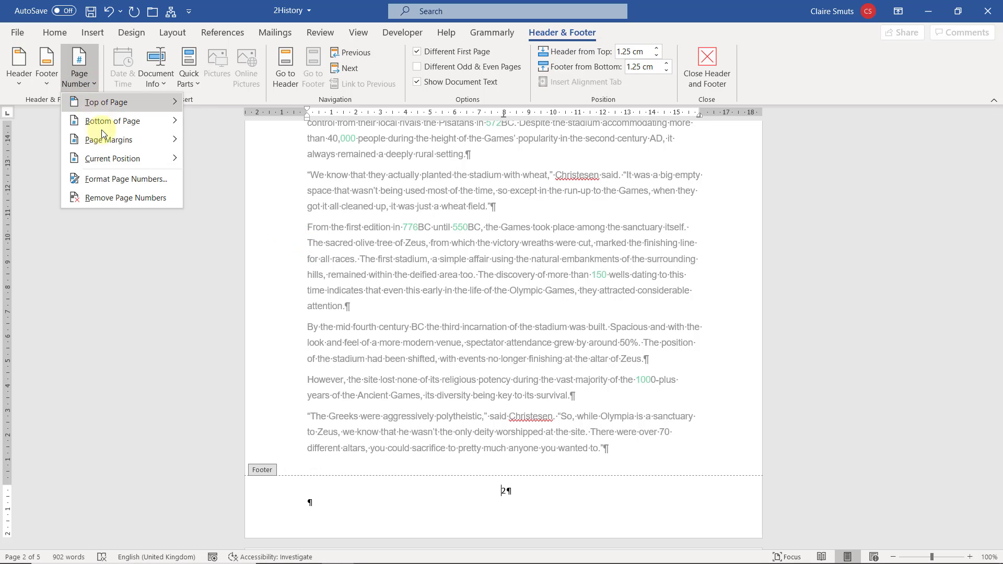
left_click(128, 185)
left_click(521, 208)
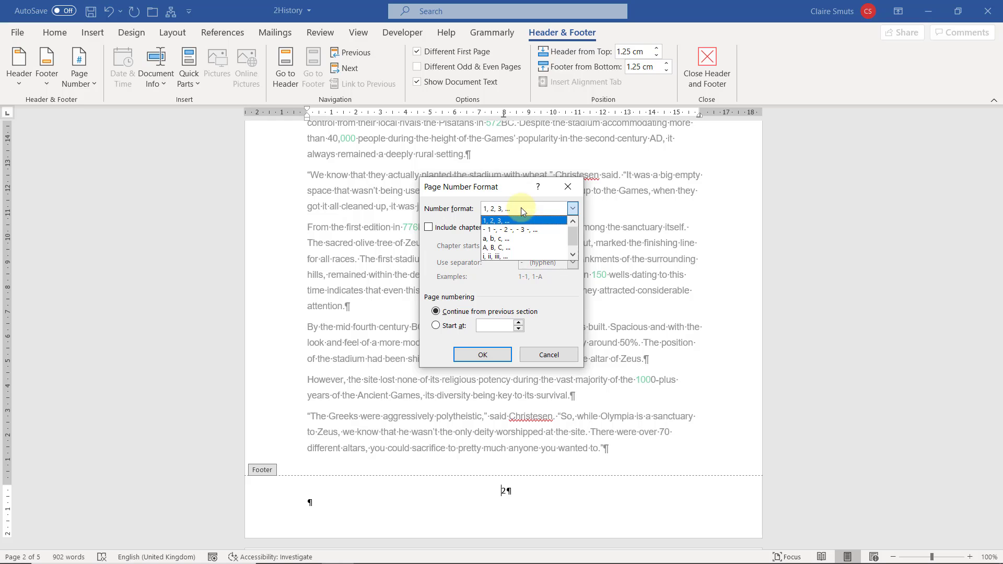
left_click(524, 237)
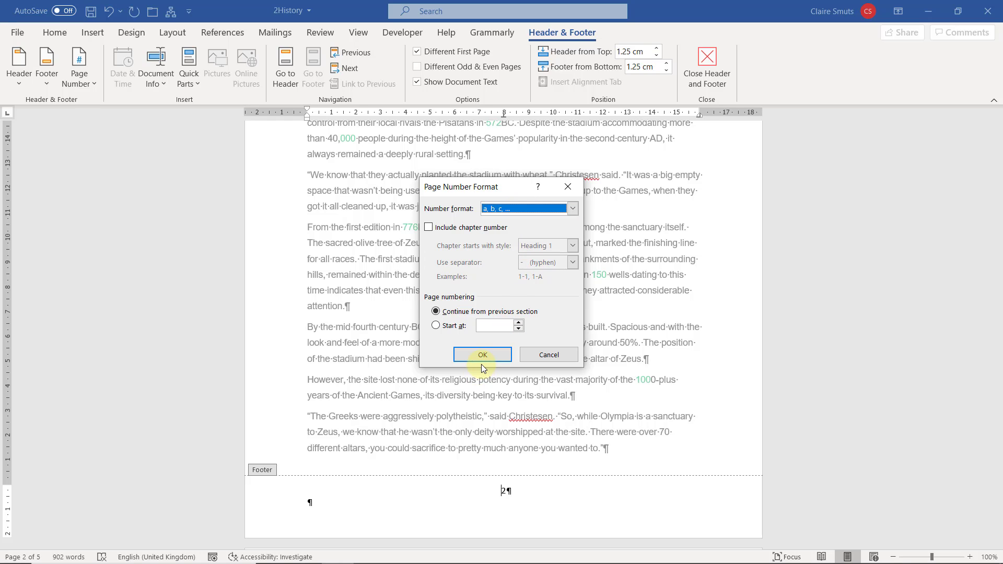
left_click(482, 355)
scroll(488, 358, "down", 10)
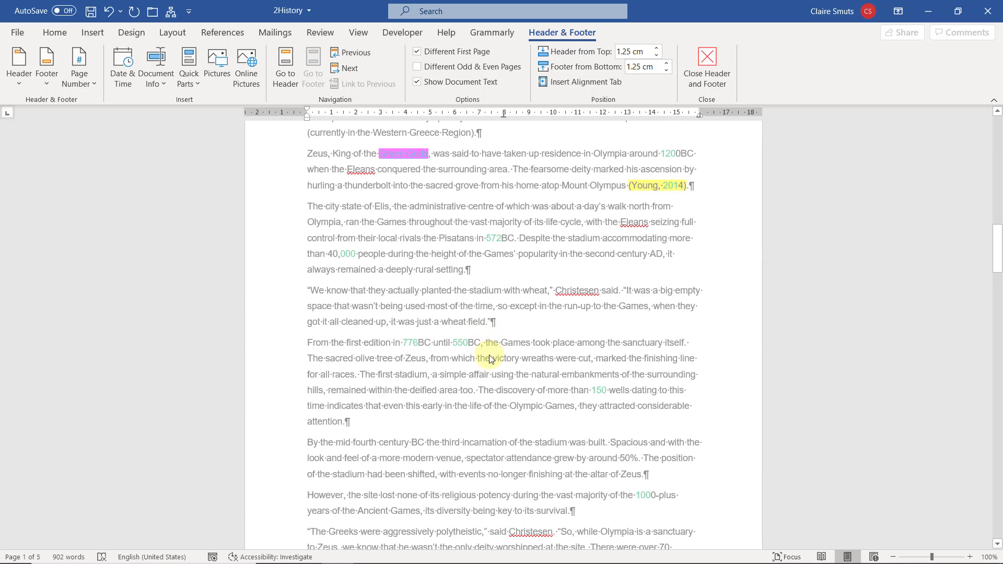
scroll(490, 359, "down", 6)
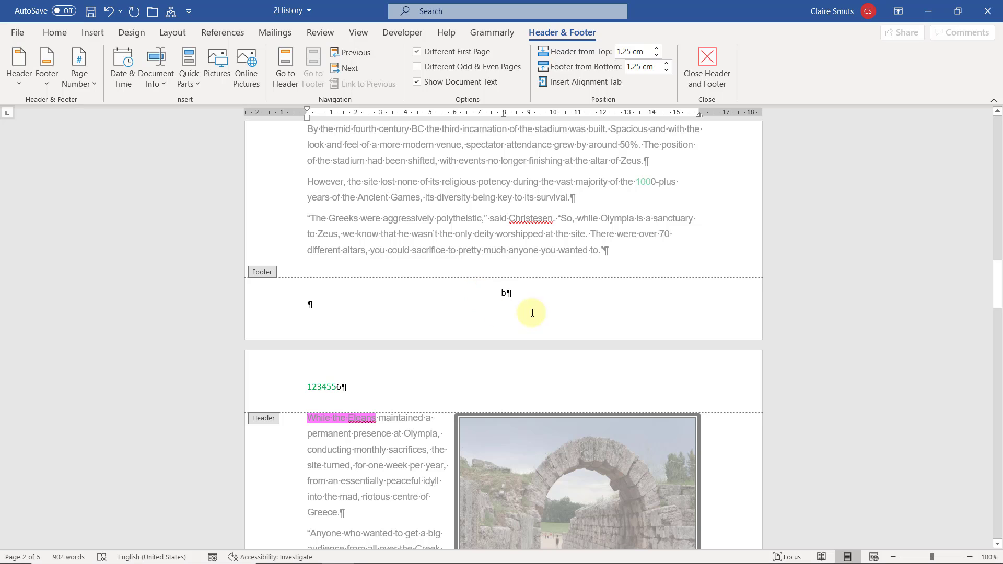
Set the page numbering to start at 'a' and check the footers on the first and second pages
left_click(79, 76)
left_click(89, 179)
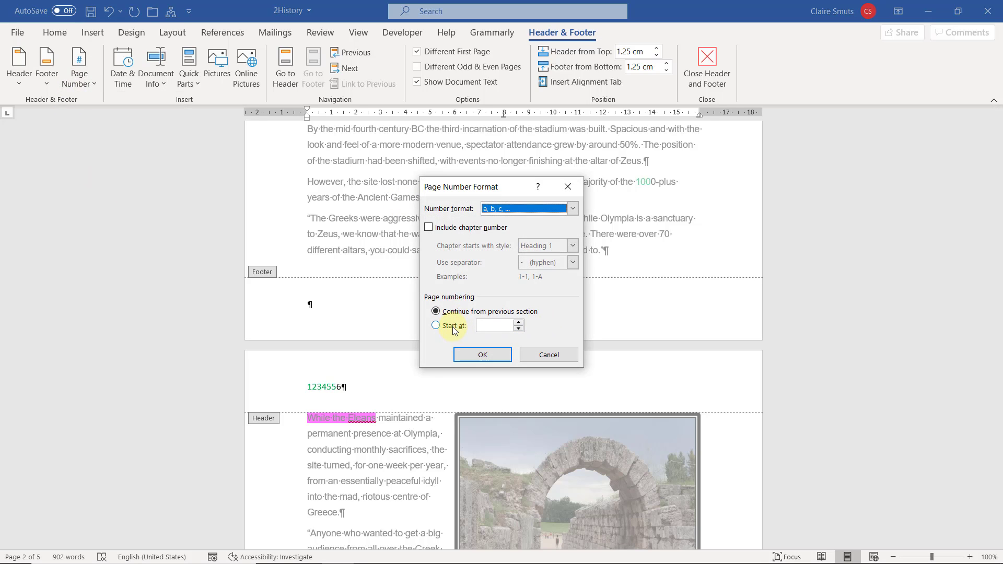
left_click(452, 326)
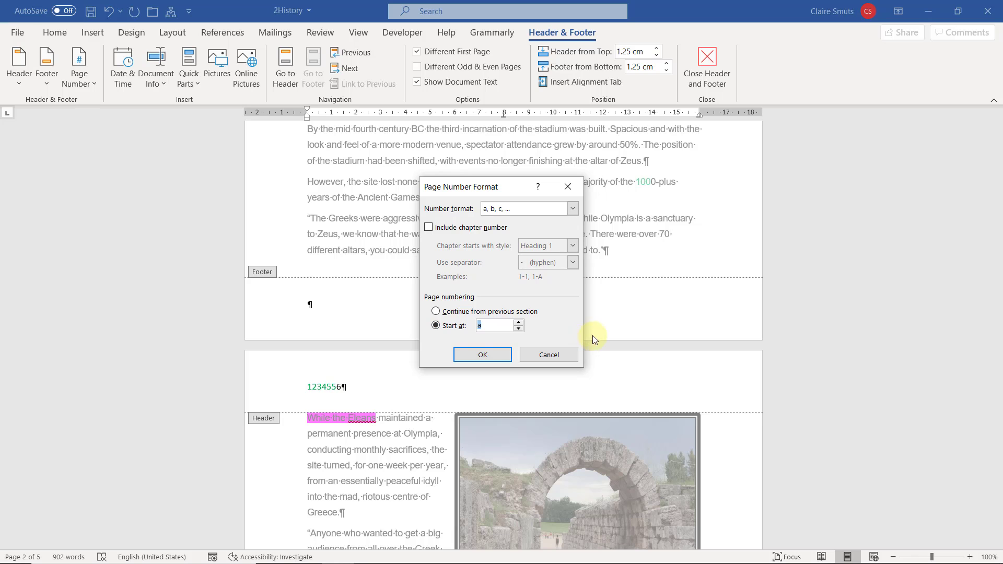
left_click(494, 354)
scroll(574, 339, "down", 5)
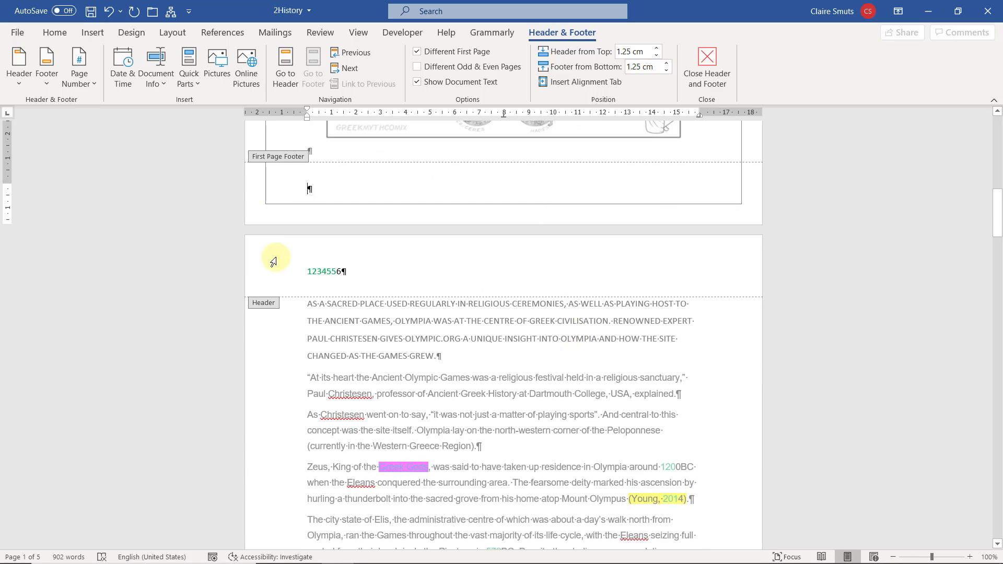
left_click(327, 193)
scroll(340, 219, "down", 10)
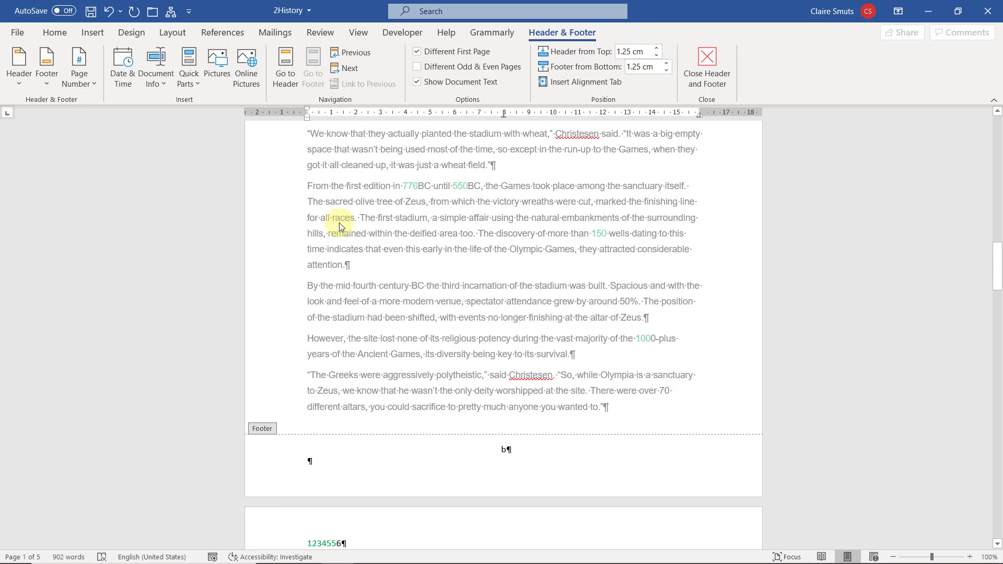
Set the page 2 footer's page number format to '1, 2, 3, ...' and start the numbering at 0
left_click(353, 451)
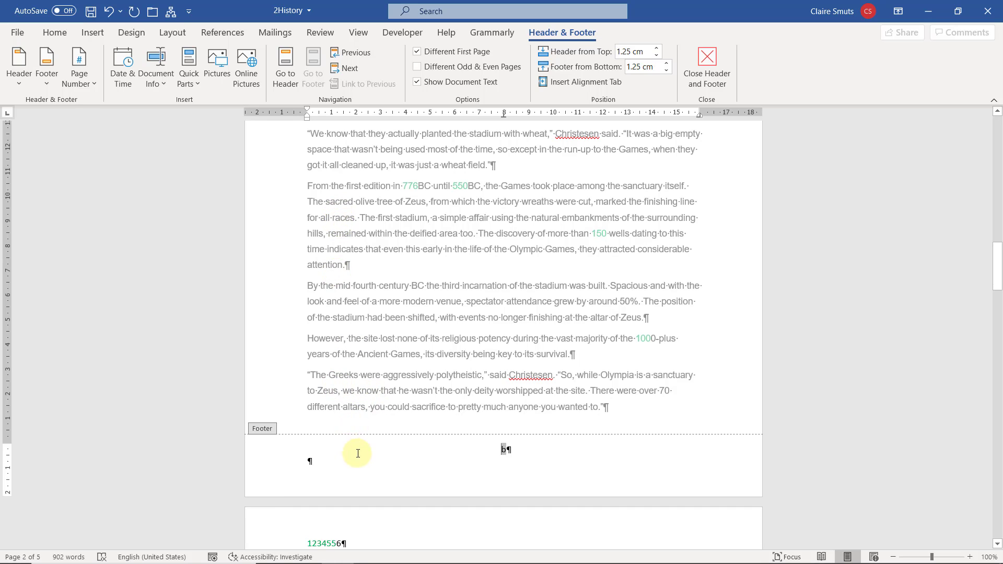
left_click(87, 82)
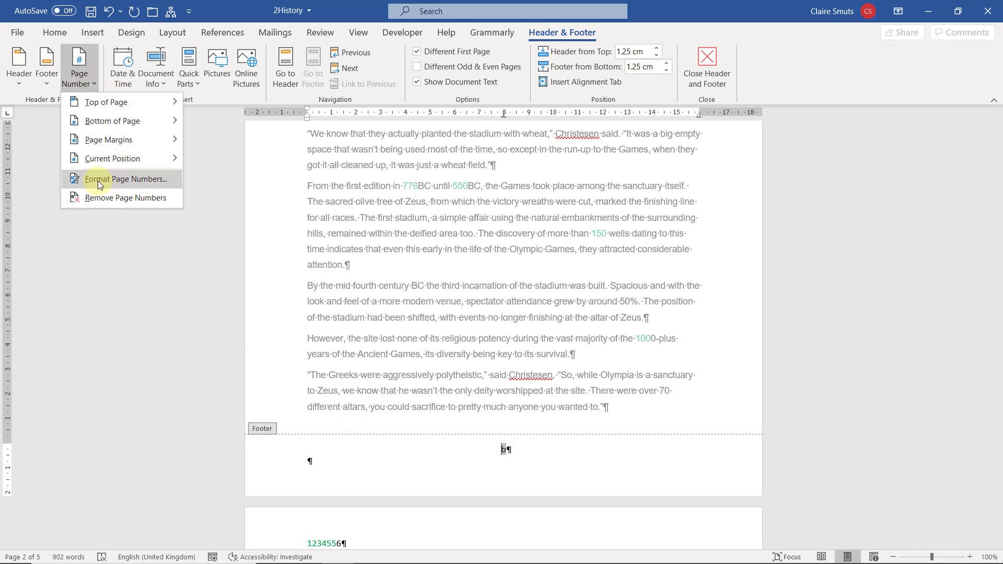
left_click(98, 181)
left_click(543, 209)
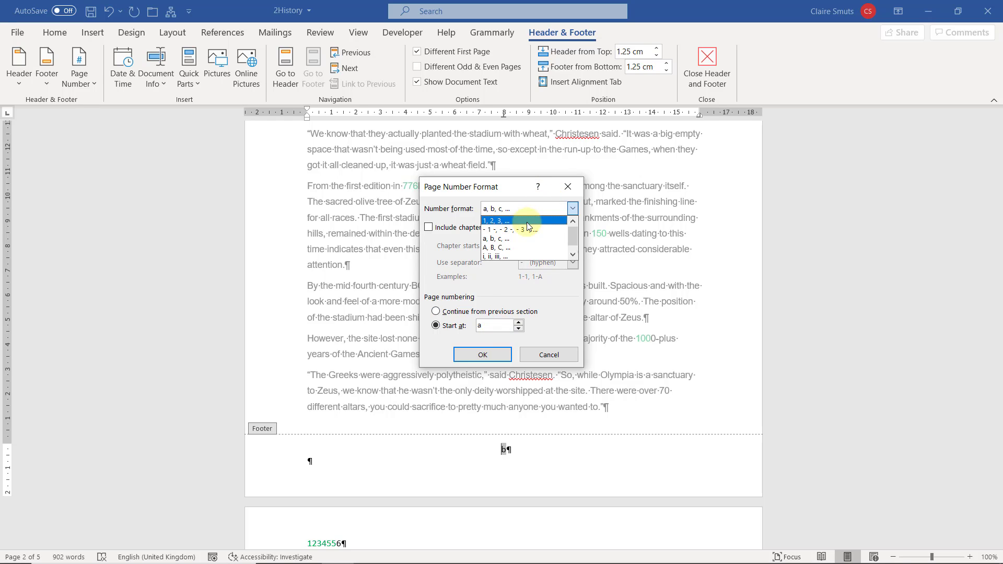
left_click(514, 218)
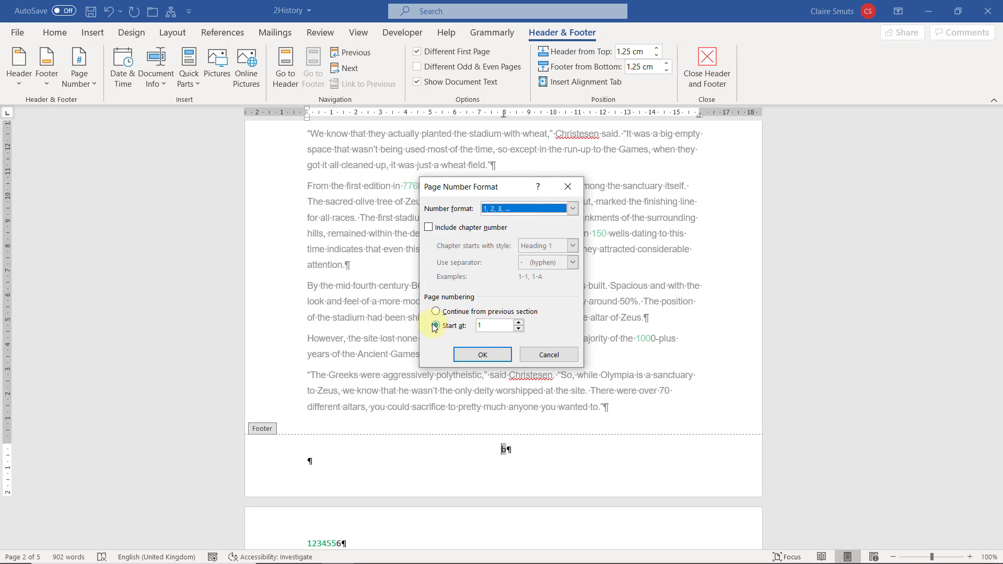
left_click(518, 328)
left_click(482, 355)
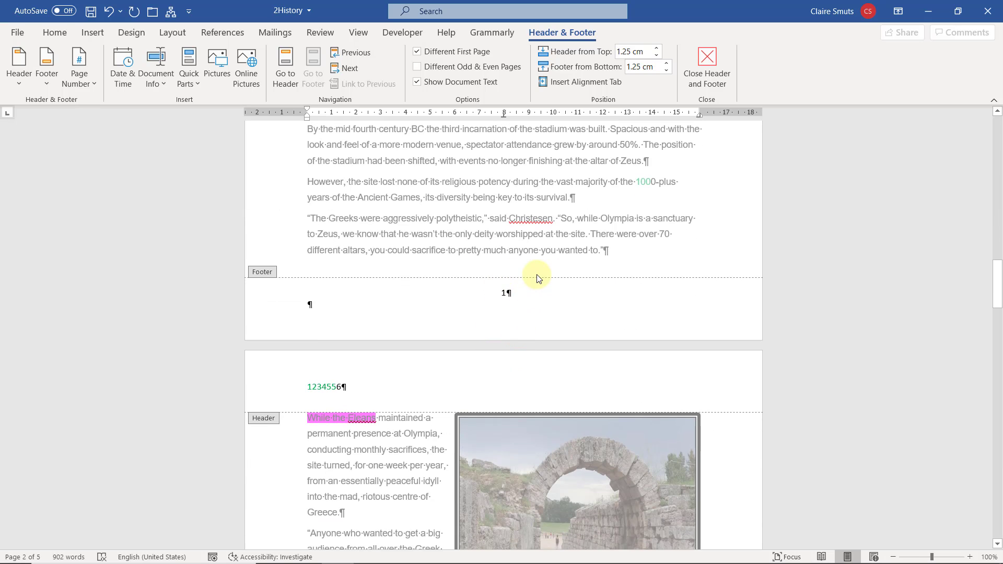
Edit the page number field in the page 2 footer to use the 'a, b, c, ...' format
right_click(503, 294)
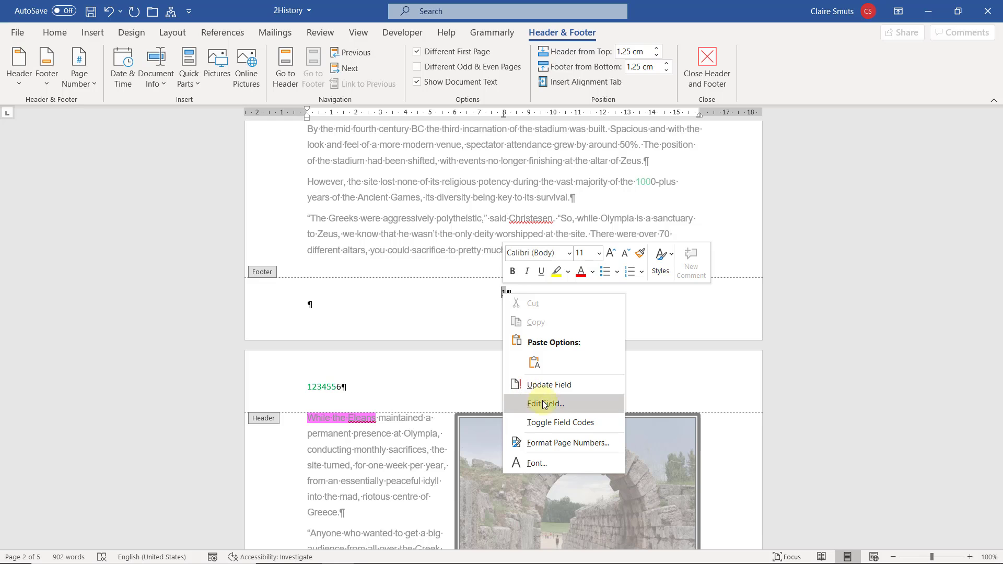
left_click(558, 406)
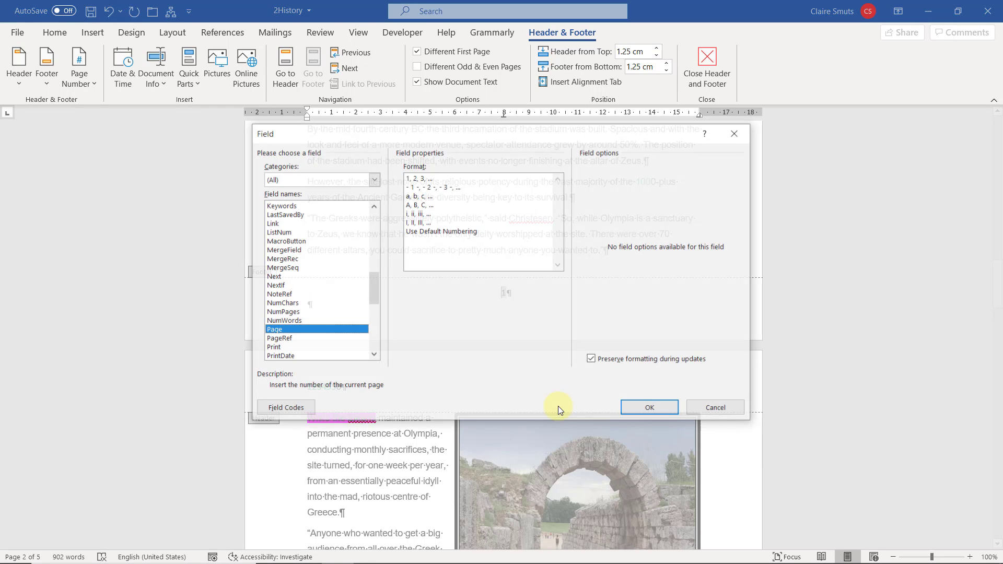
left_click(423, 198)
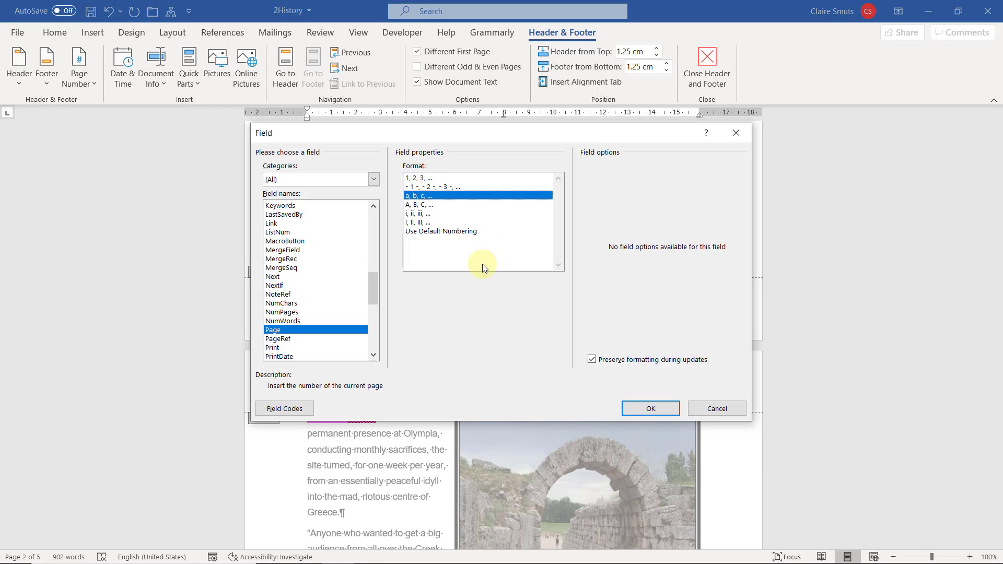
left_click(636, 411)
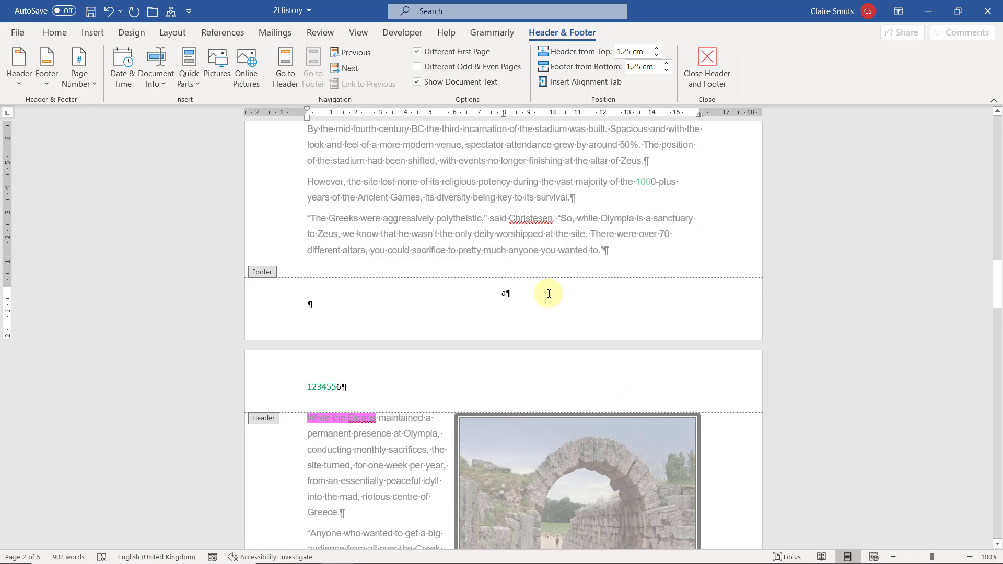
Check the lettered page numbers in the footers through the last page, close header and footer editing and review the first two pages
scroll(399, 286, "up", 10)
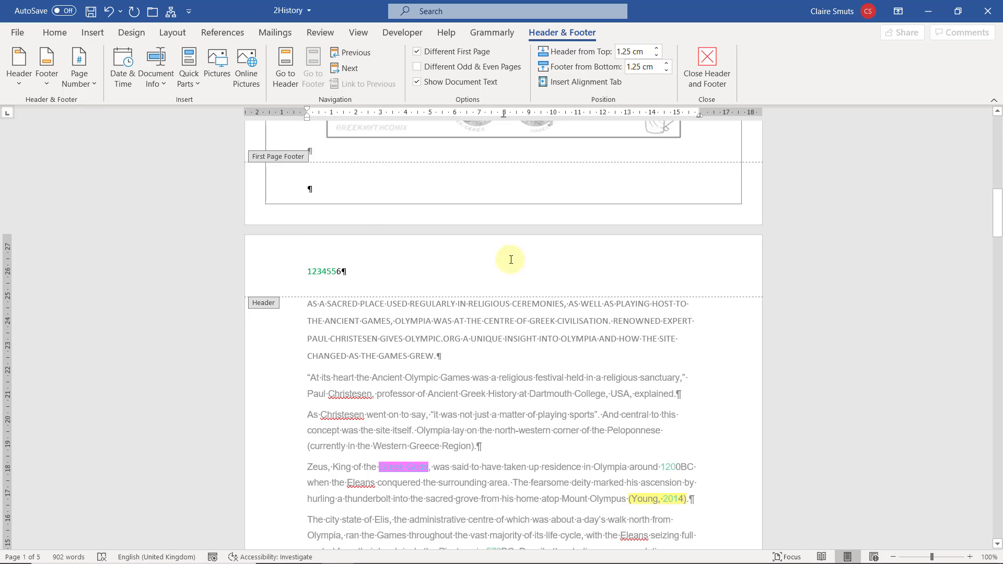
scroll(778, 257, "down", 6)
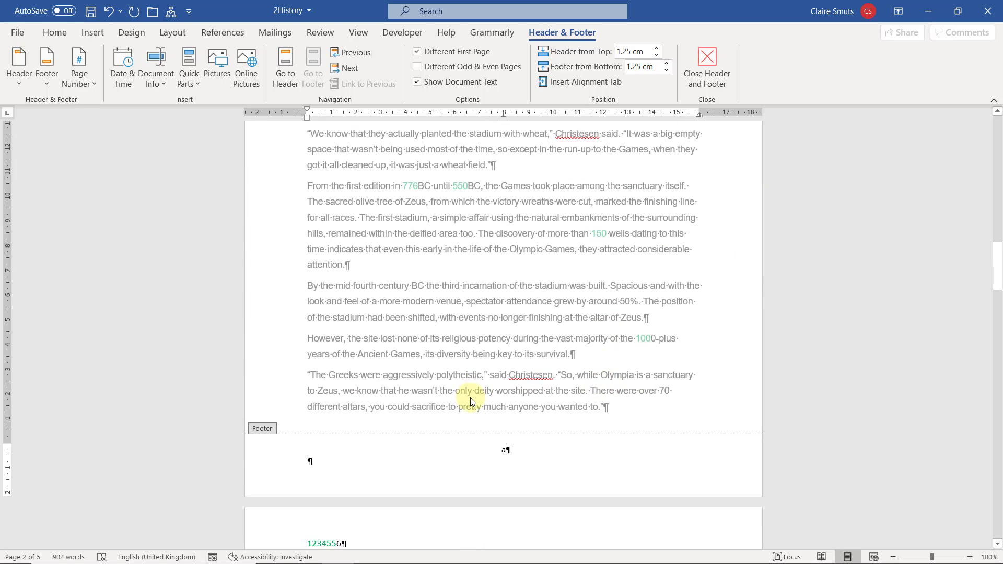
scroll(470, 398, "down", 3)
scroll(569, 282, "down", 8)
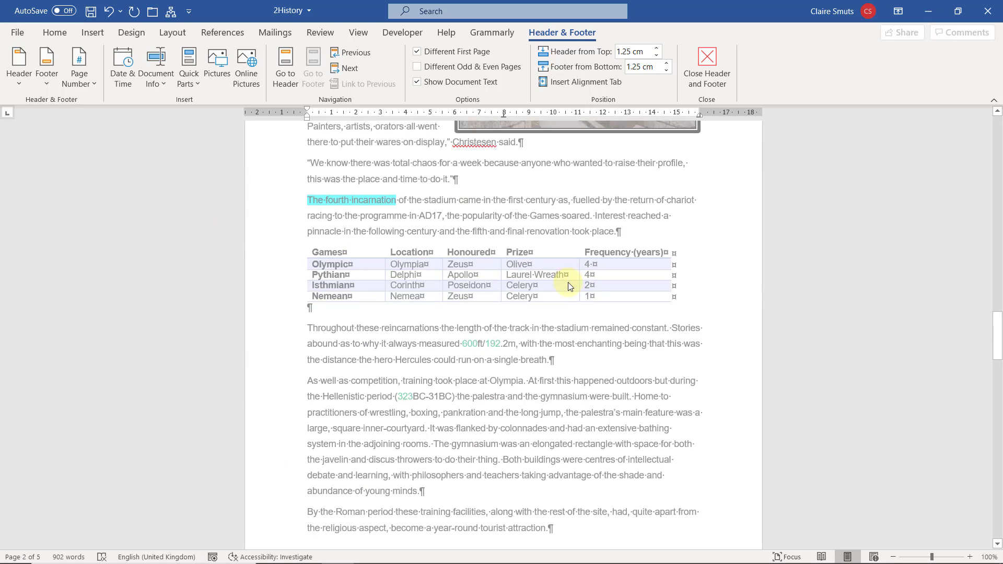
scroll(569, 282, "down", 15)
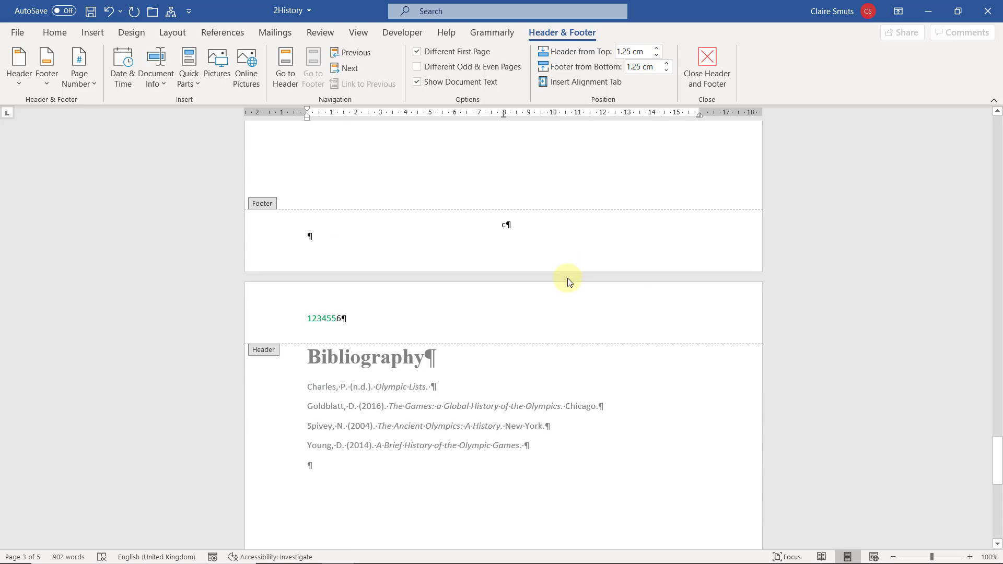
scroll(566, 280, "down", 6)
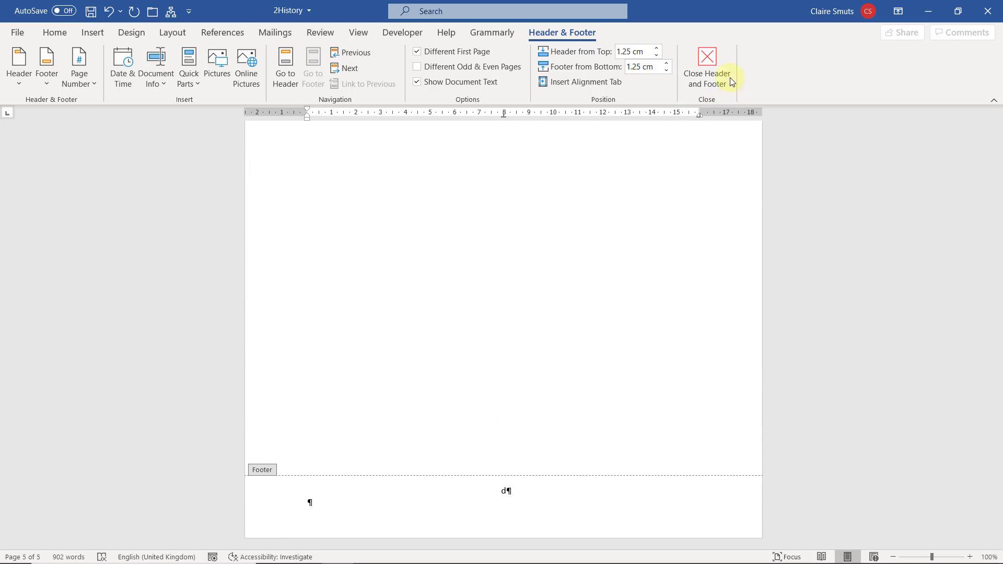
left_click(732, 82)
scroll(753, 318, "up", 20)
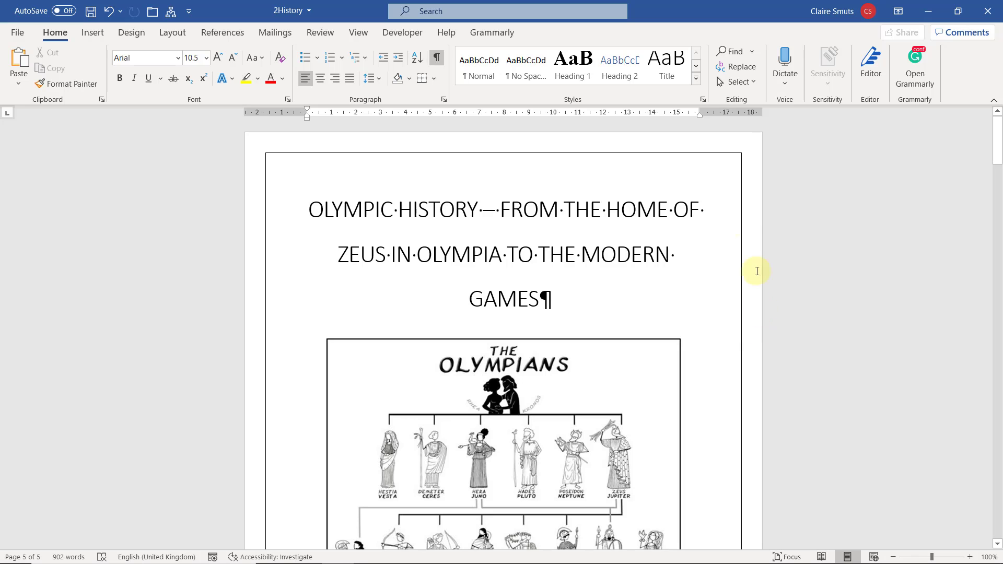
scroll(627, 292, "down", 12)
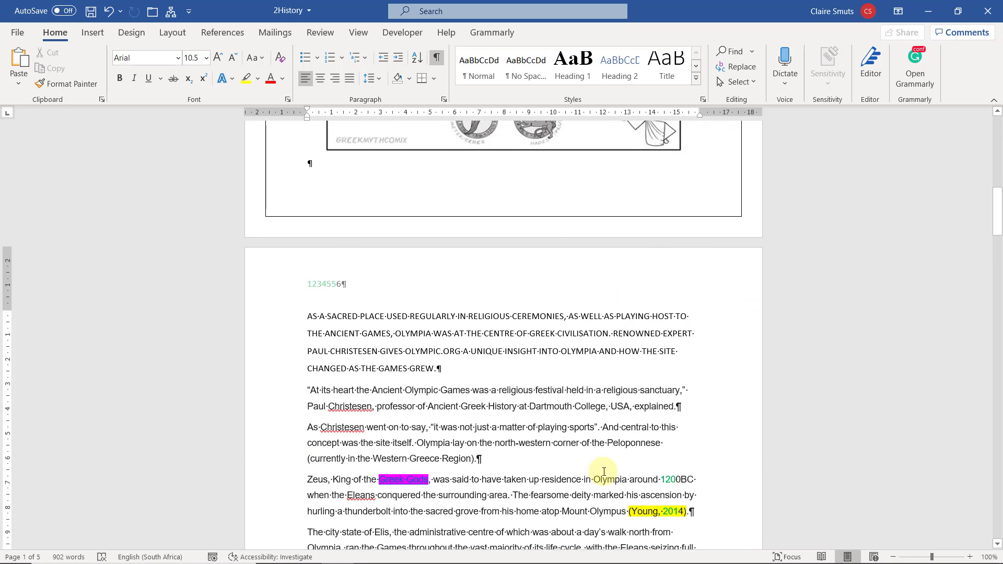
scroll(604, 472, "down", 10)
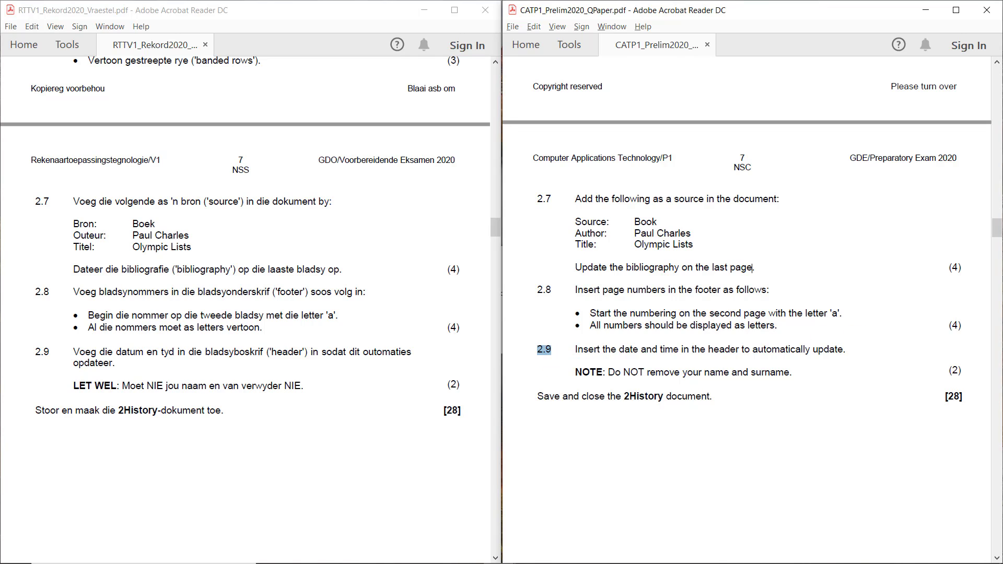
Return to Word, open the headers for editing and place the cursor after the existing text in the page 2 header
key("alt+Tab")
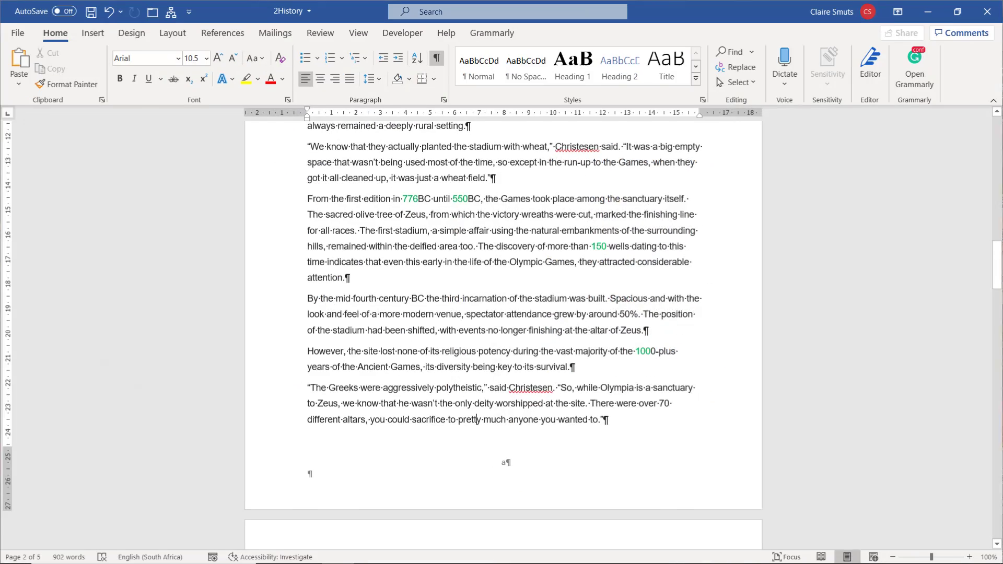
scroll(553, 366, "up", 10)
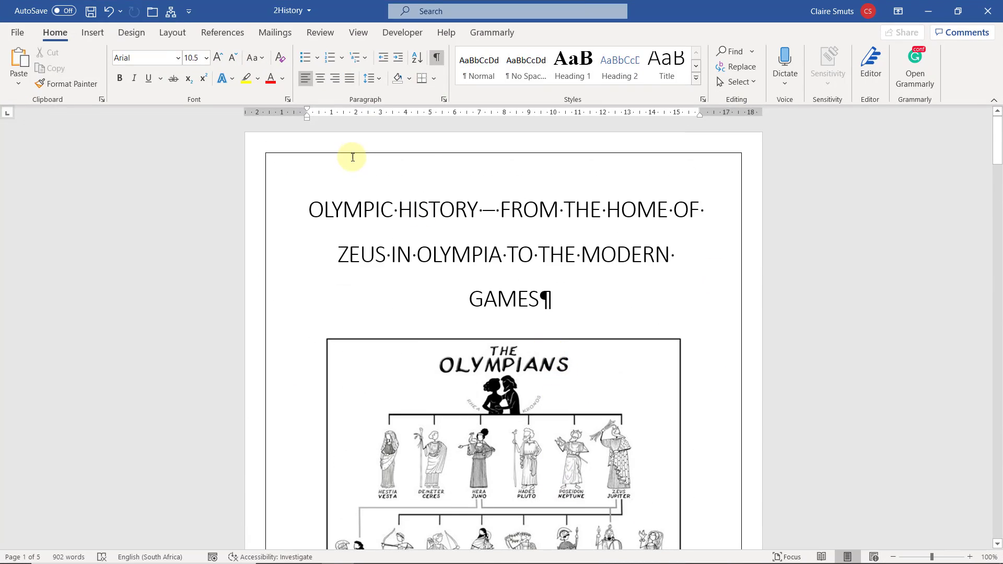
double_click(378, 171)
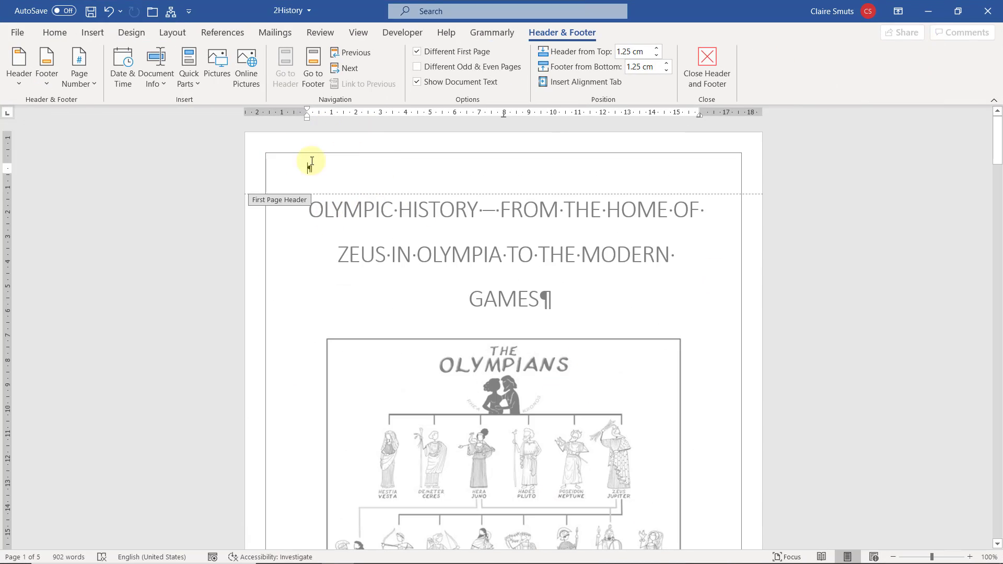
scroll(308, 266, "down", 10)
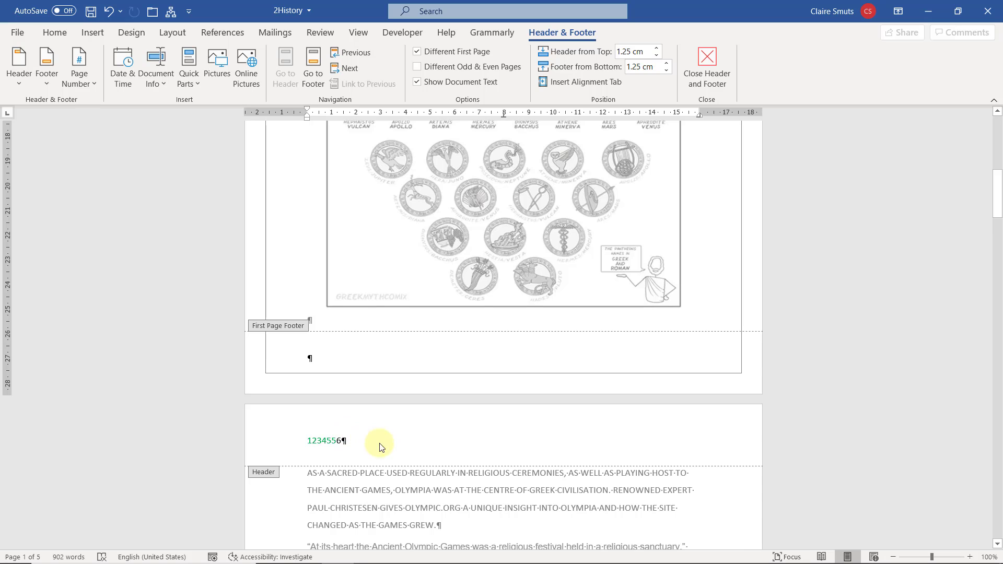
scroll(376, 439, "up", 10)
scroll(354, 250, "down", 10)
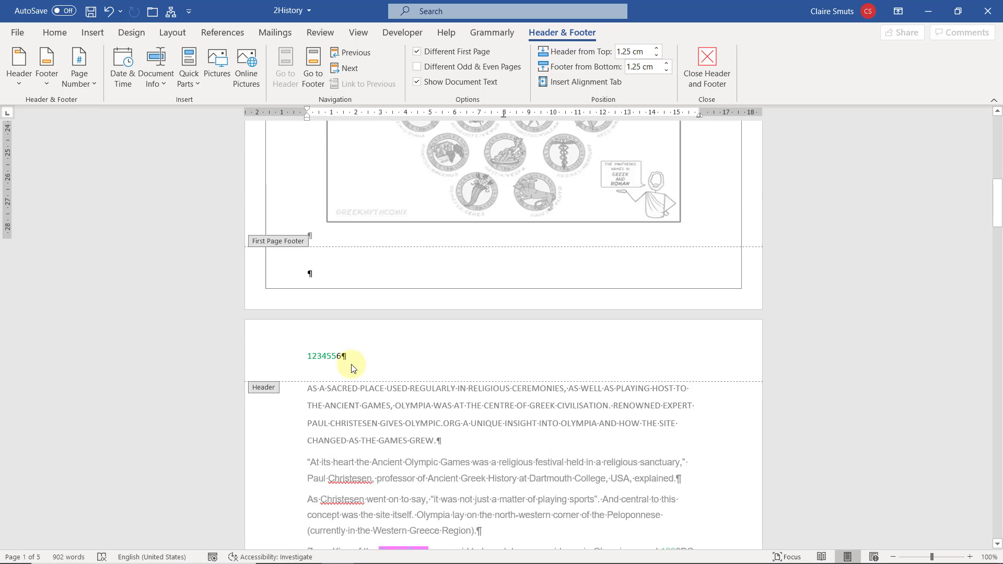
left_click(409, 287)
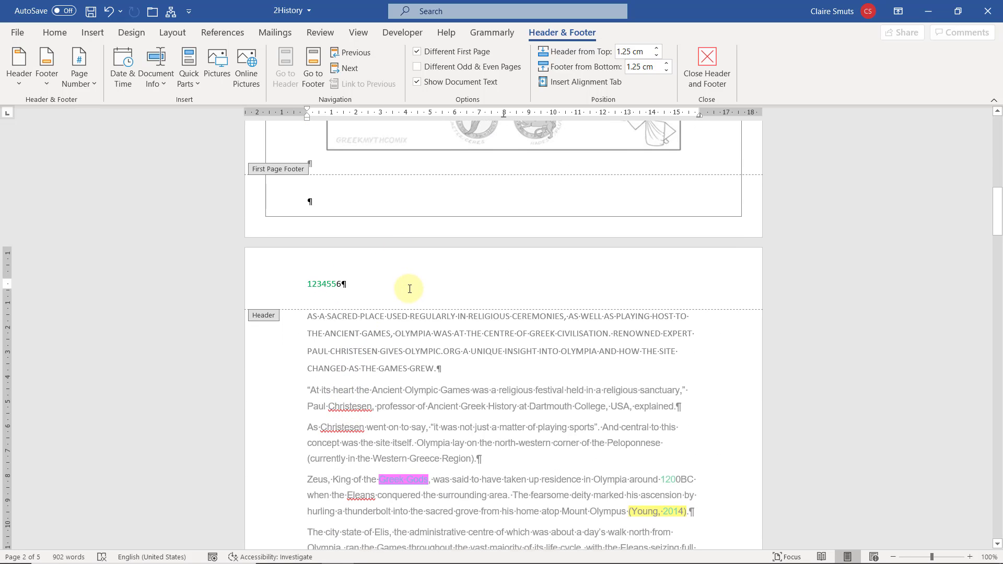
Insert an automatically updating date and time after the page 2 header text, using the '10/12/2020 9:33 PM' format
key("ctrl+z")
left_click(131, 70)
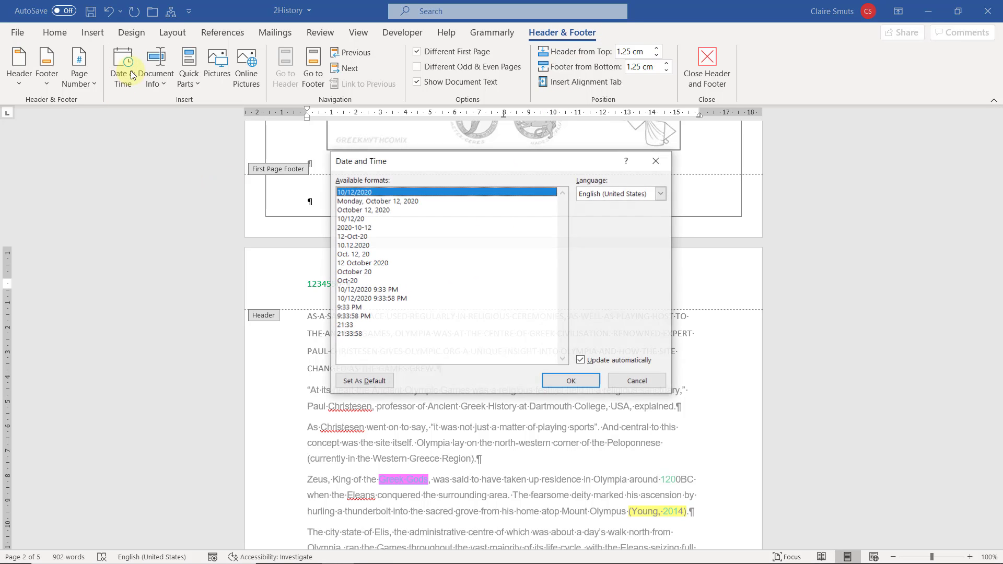
left_click(378, 290)
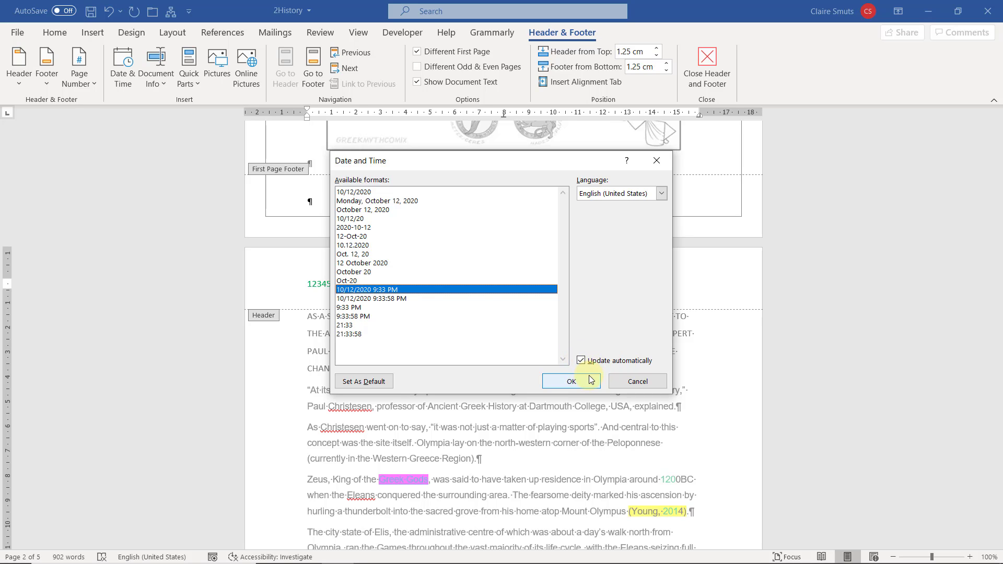
left_click(571, 382)
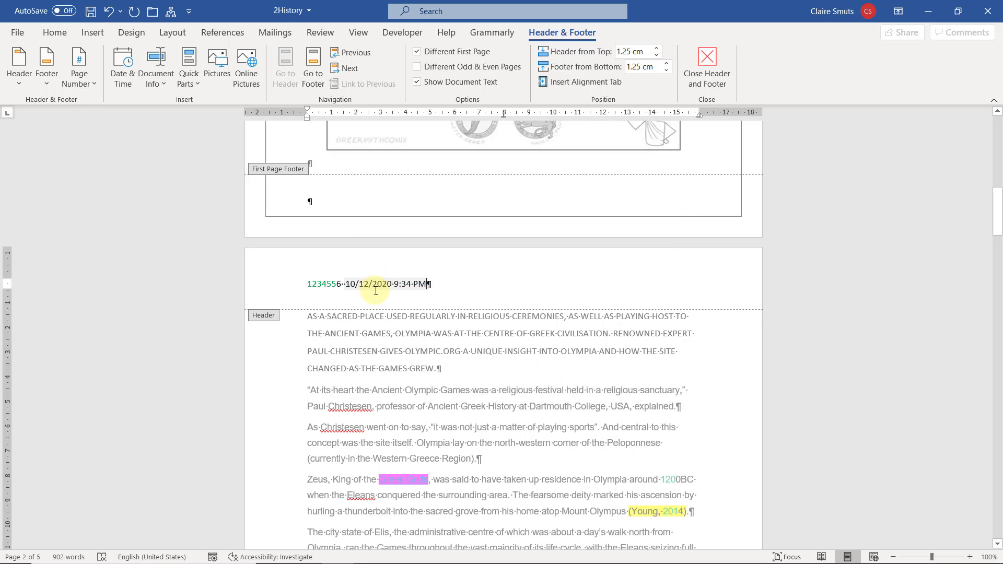
Show the field codes to inspect the date field in the page 2 header, and hide them again
left_click(481, 288)
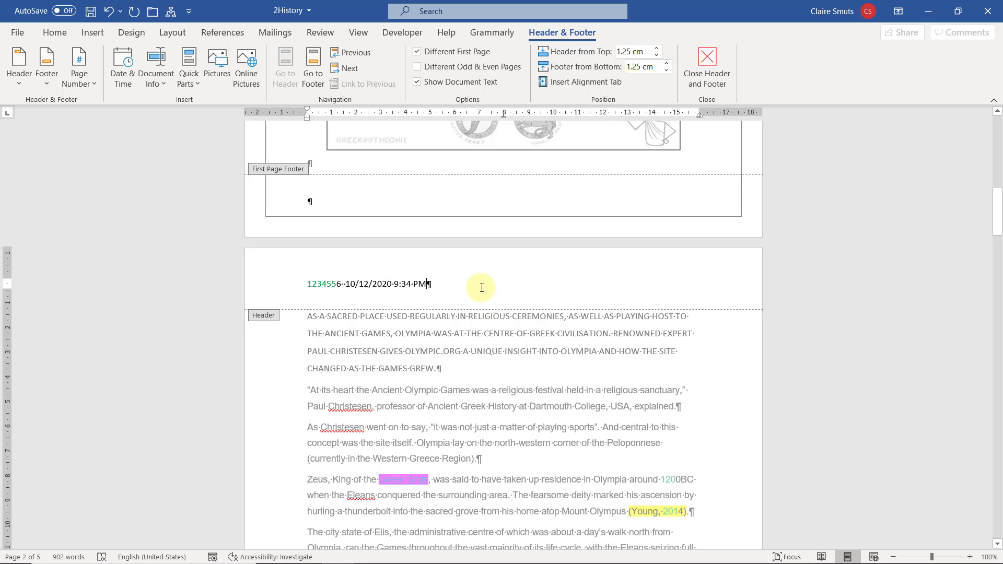
key("alt+F9")
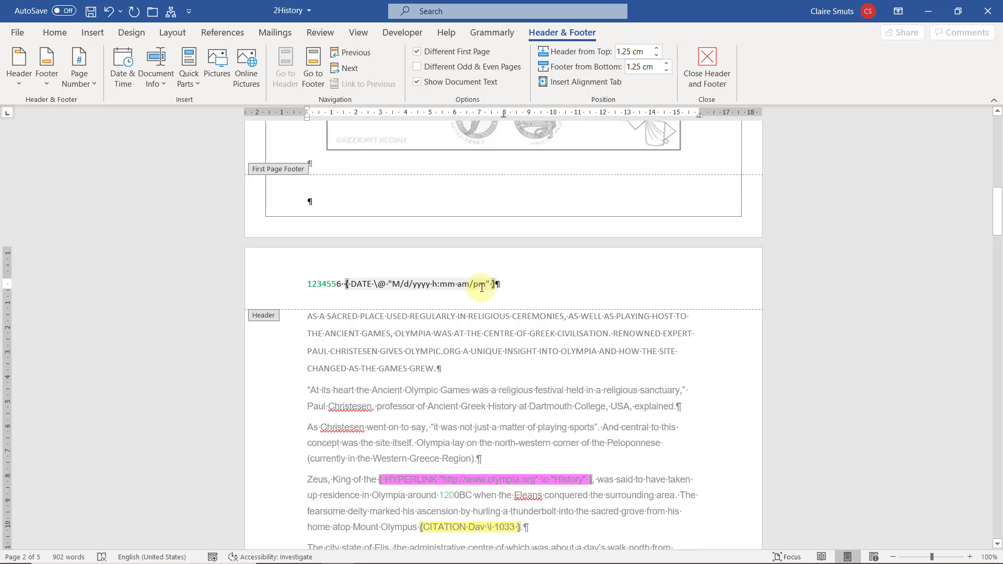
left_click(406, 286)
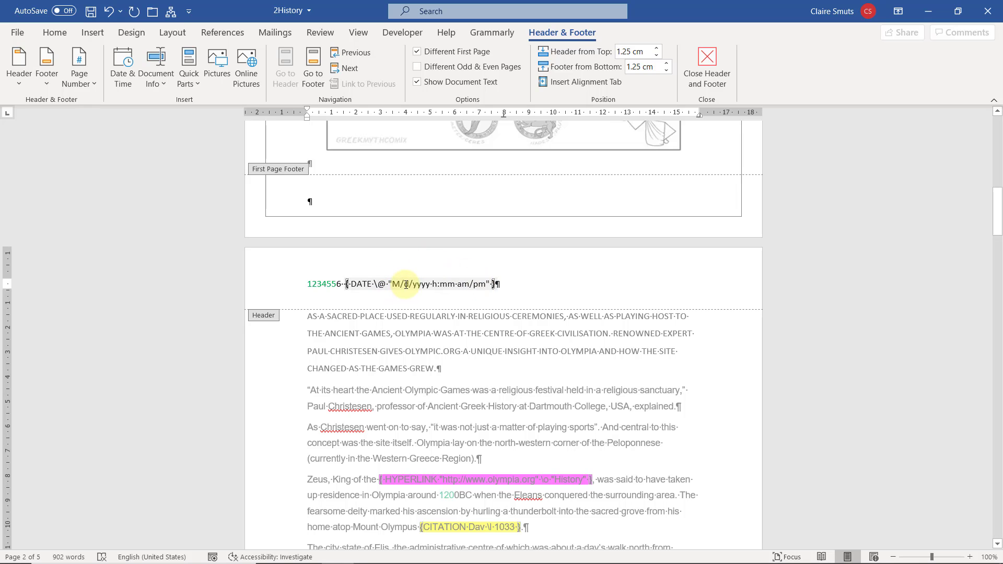
key("alt+F9")
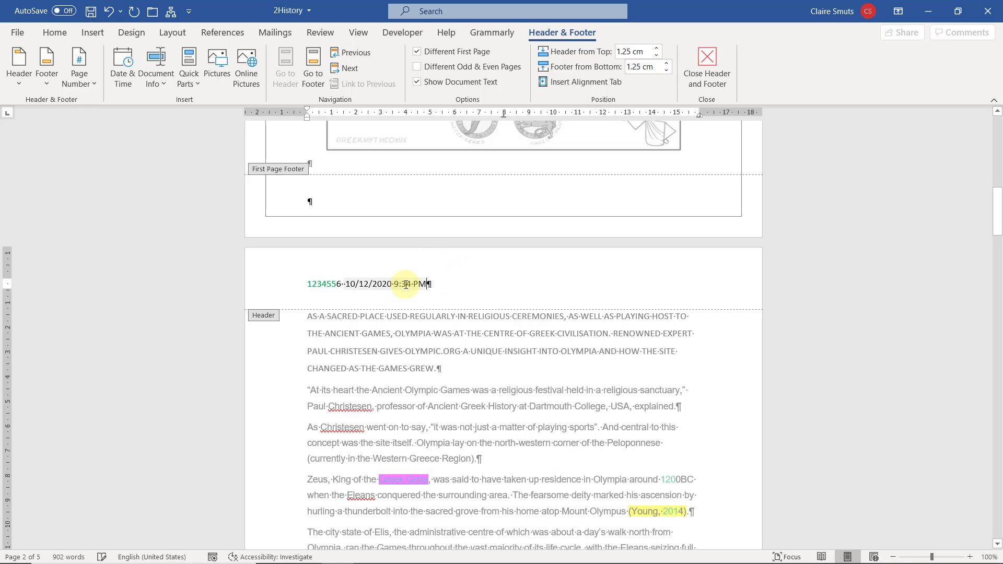
left_click(497, 283)
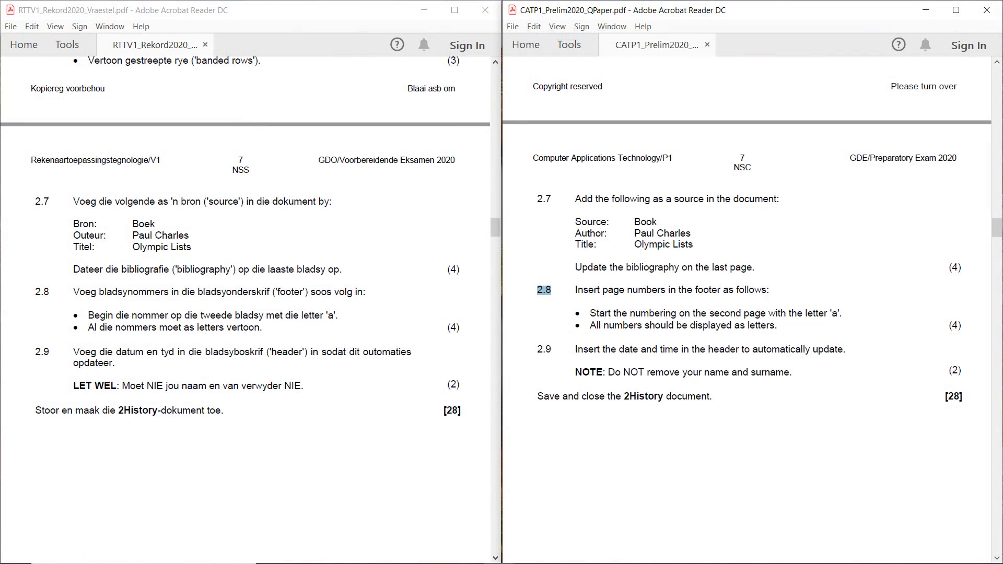
Switch to the 2History document in Word and insert a centred Plain Number 2 page number at the bottom of the pages
key("alt+Tab")
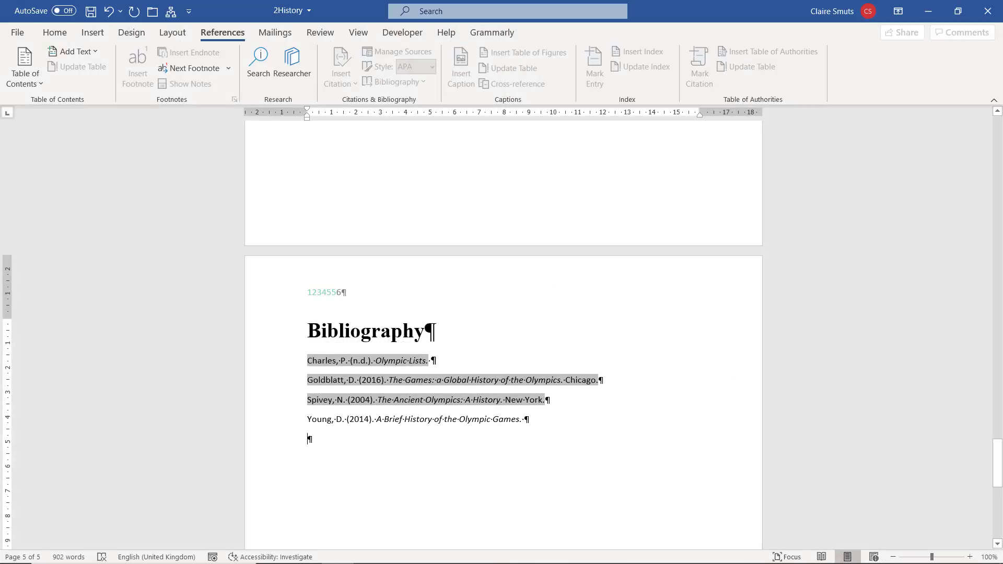
scroll(785, 469, "up", 15)
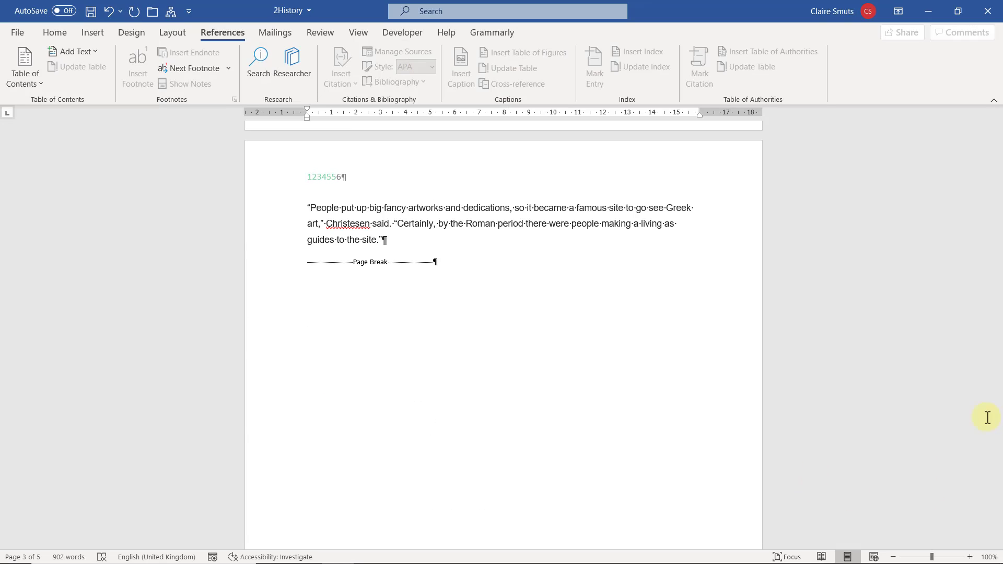
left_click_drag(997, 418, 515, 460)
scroll(515, 460, "down", 15)
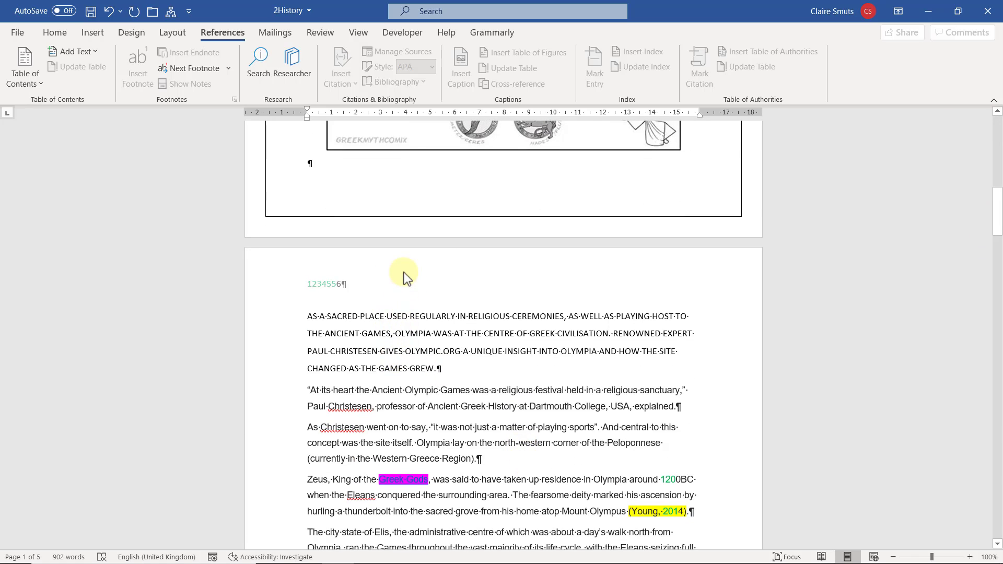
left_click(95, 32)
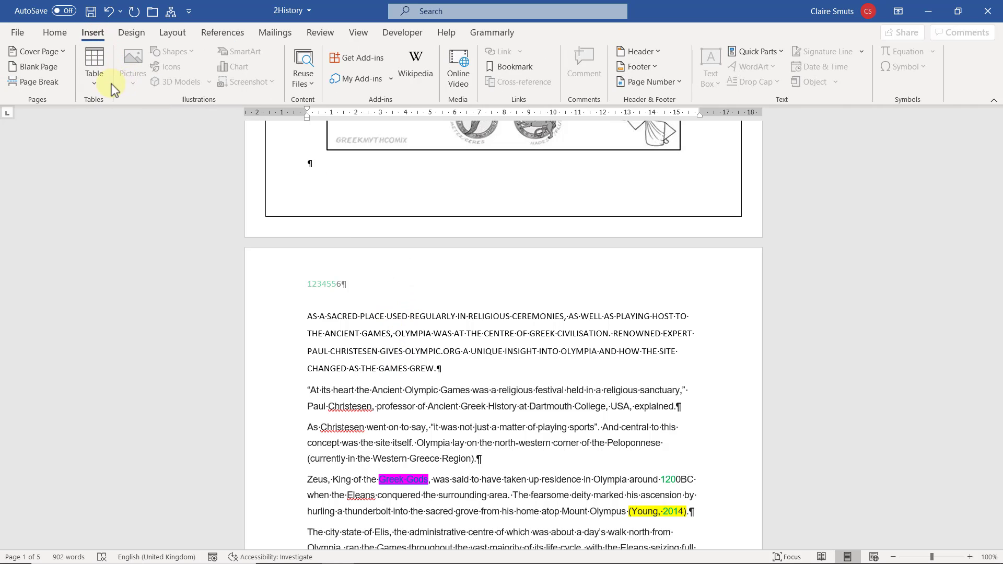
left_click(661, 81)
mouse_move(653, 122)
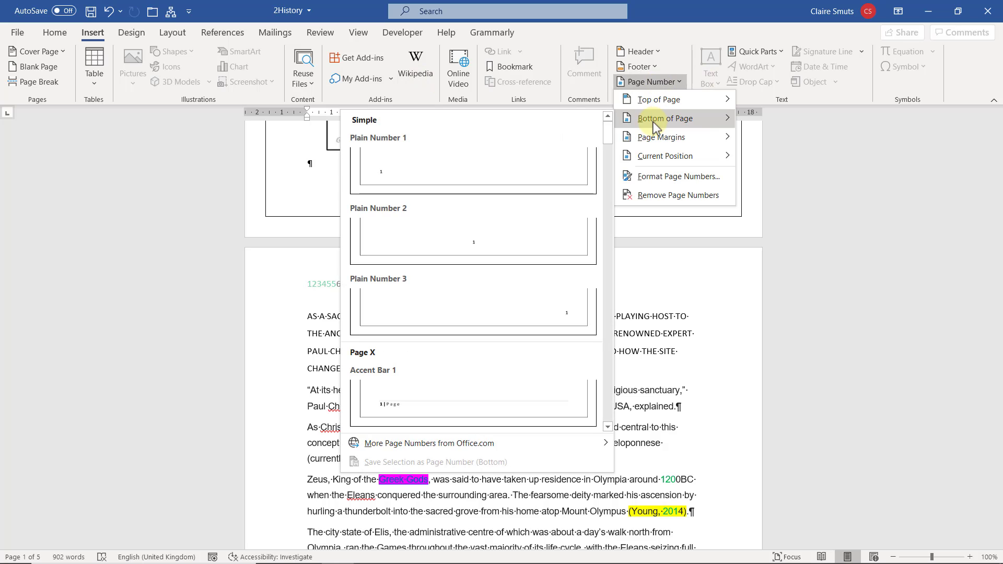
left_click(479, 253)
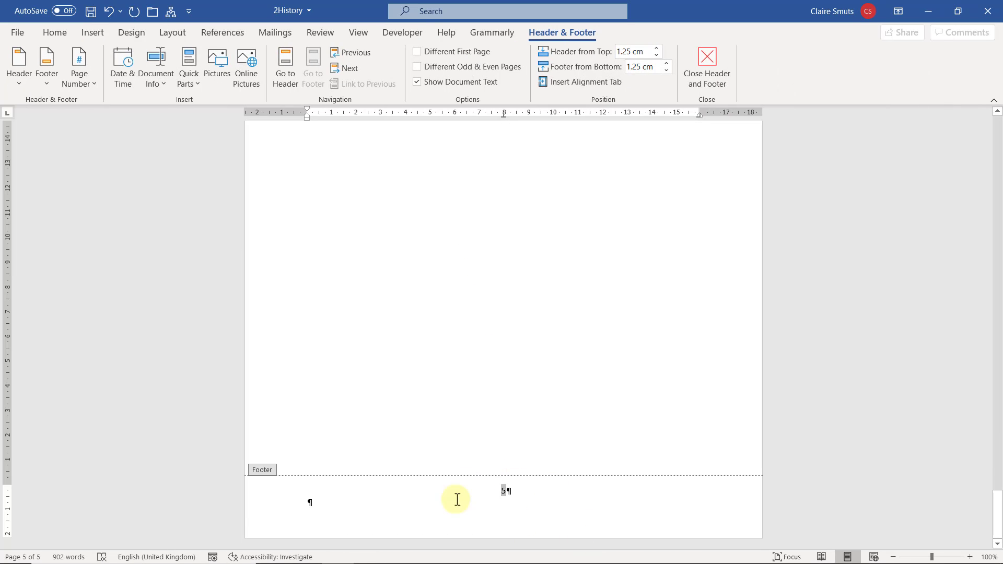
Open the page number format settings, switch the number format to a, b, c and set it back to 1, 2, 3
left_click(87, 85)
mouse_move(86, 119)
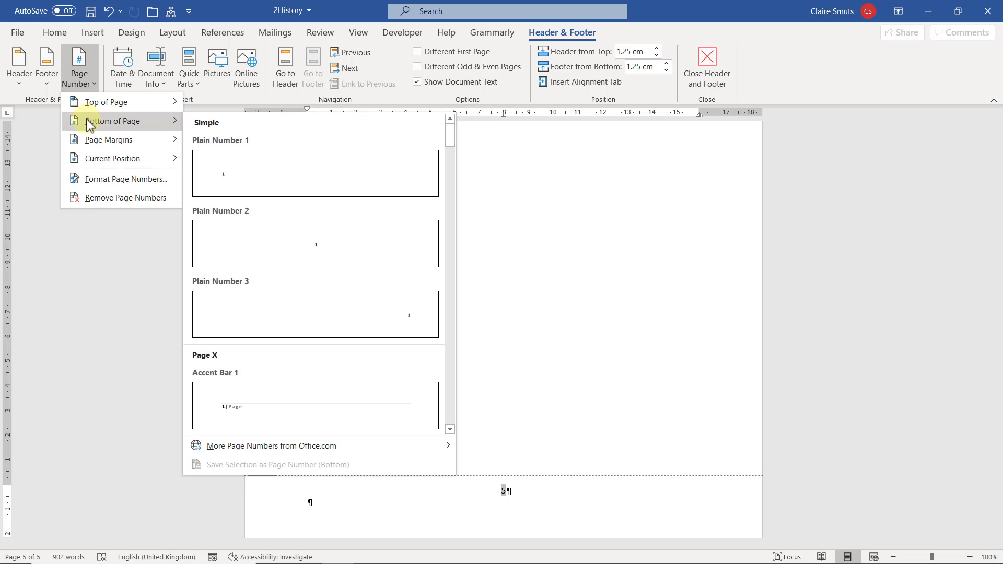
left_click(90, 183)
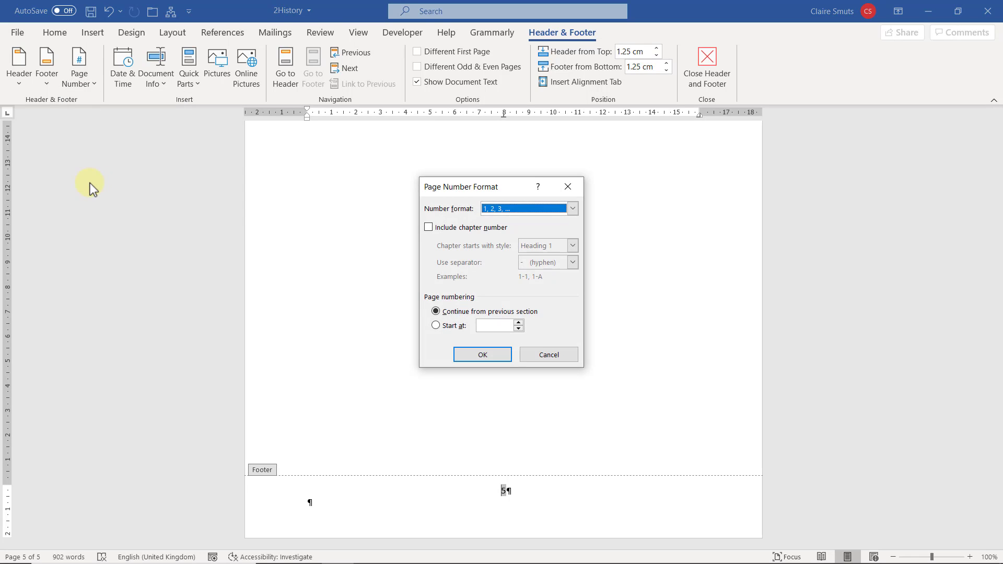
left_click(510, 211)
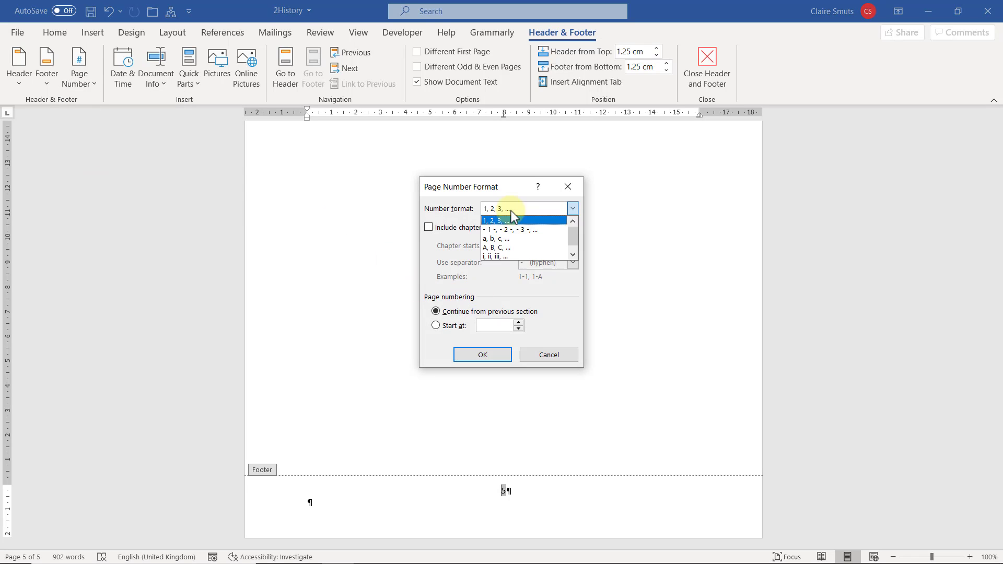
left_click(503, 239)
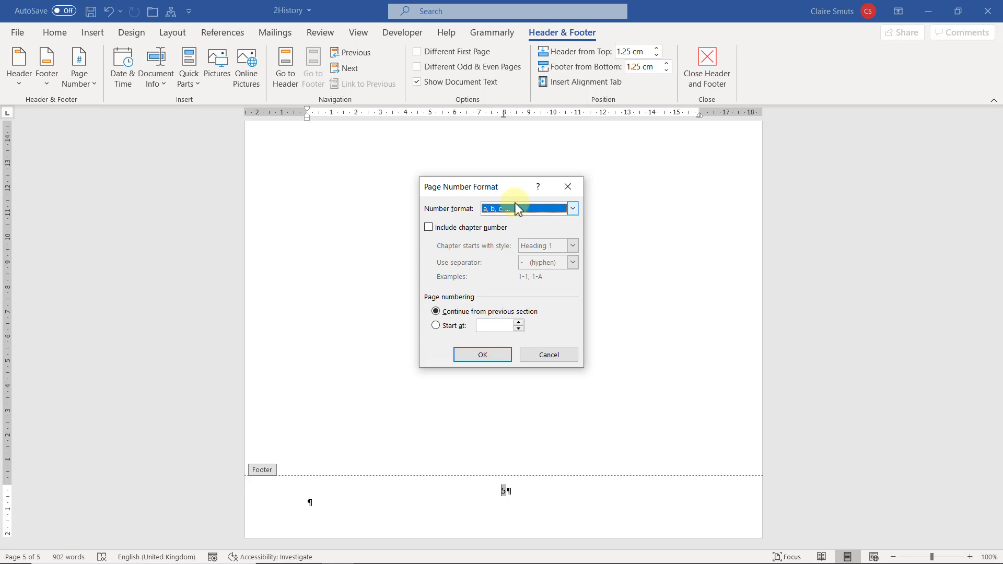
left_click(511, 210)
left_click(510, 220)
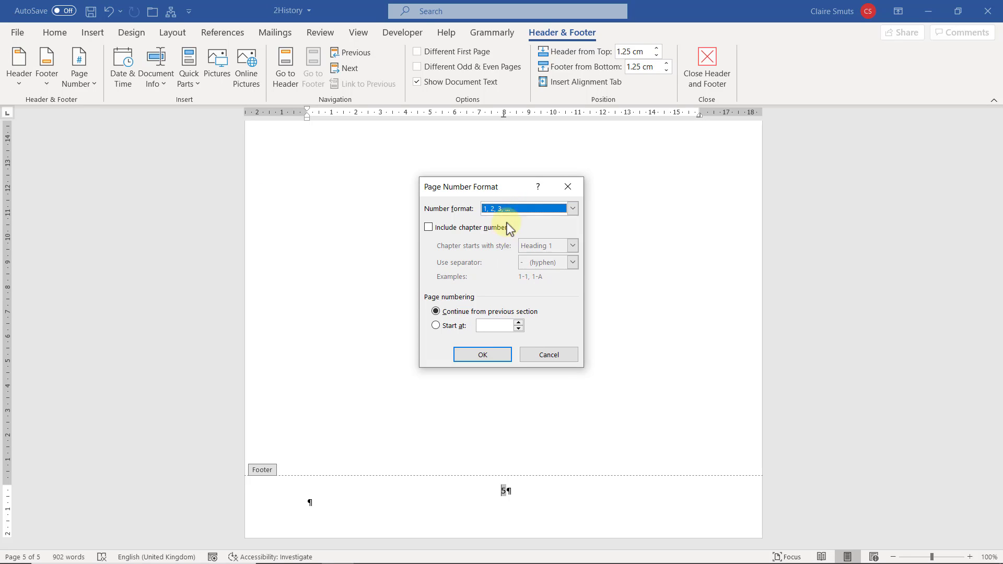
Try a start value of 0 with the a, b, c format, and apply the lettered page numbering with a start at a
left_click(436, 325)
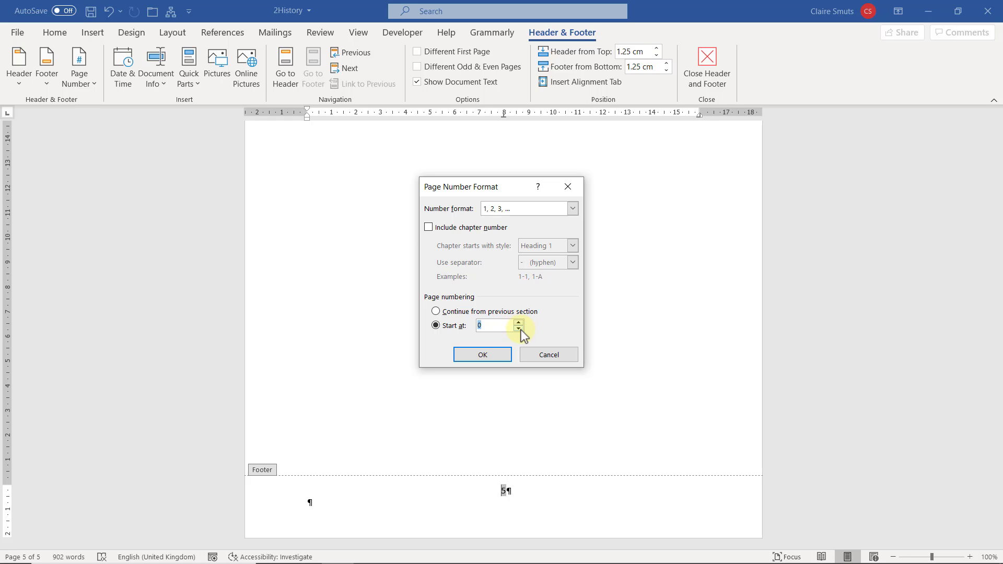
left_click(537, 209)
left_click(527, 239)
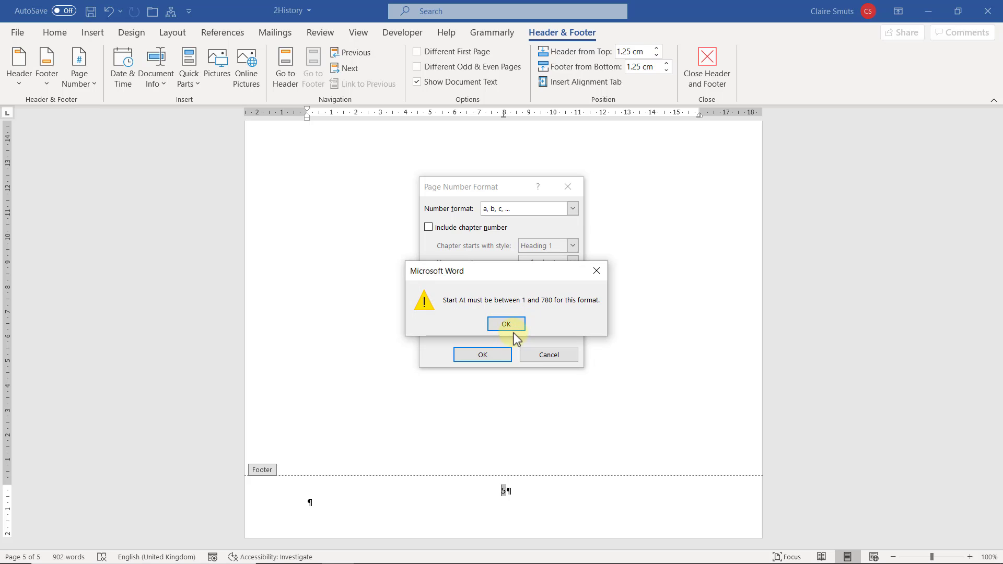
left_click(511, 328)
left_click(442, 312)
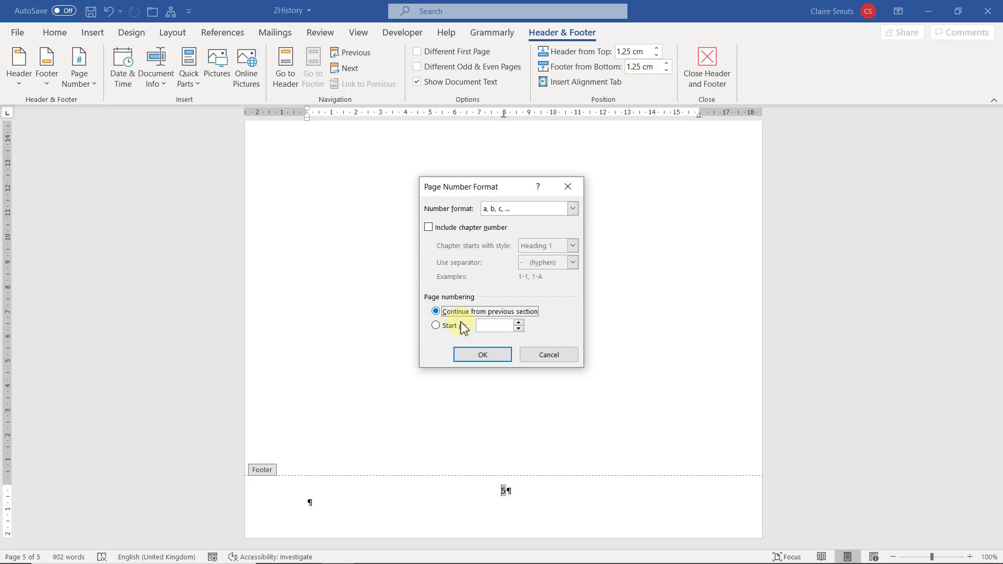
left_click(454, 326)
left_click(495, 354)
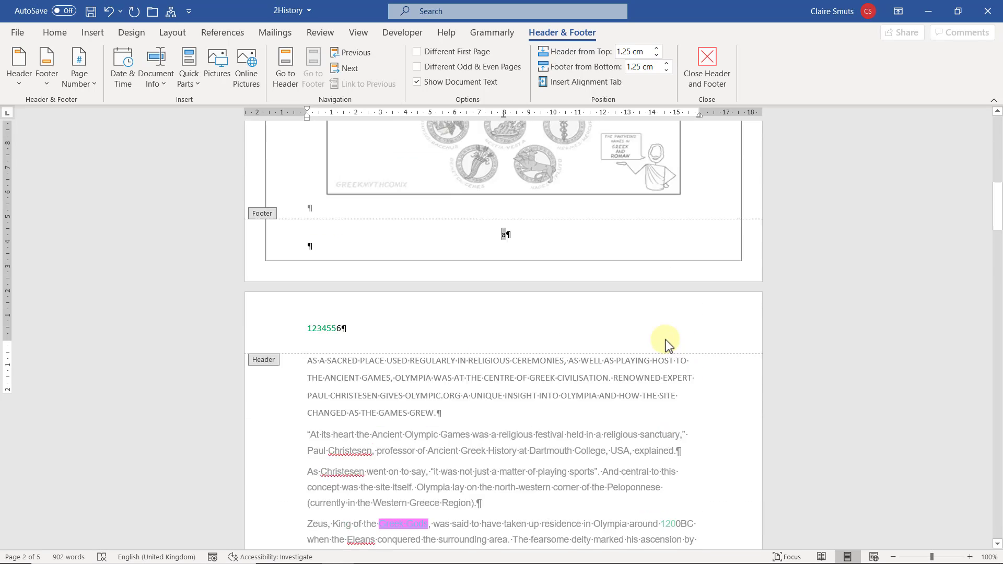
Turn on a different first page for the headers and footers, check the first two pages' footers and close footer editing
left_click(447, 53)
scroll(531, 412, "down", 10)
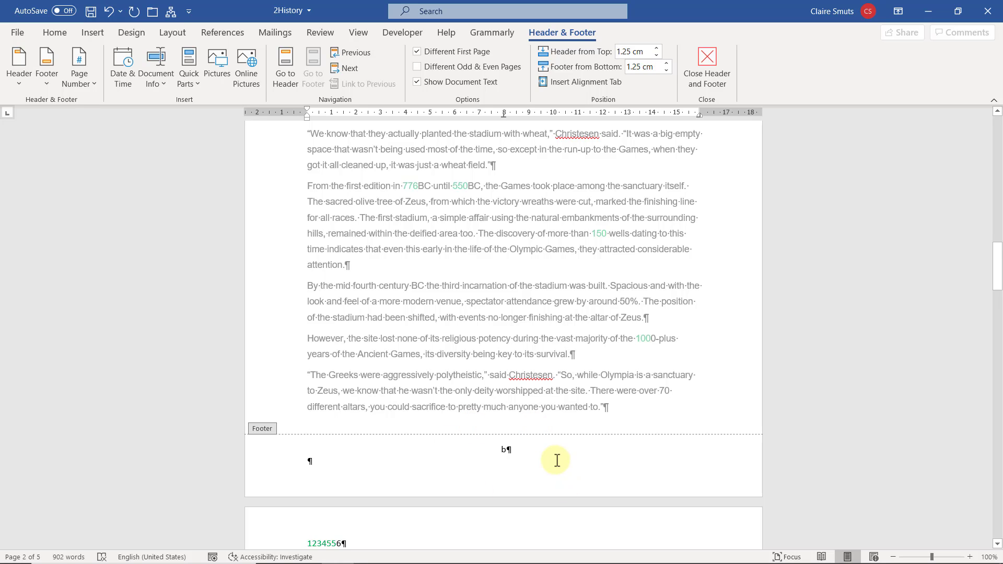
left_click(538, 457)
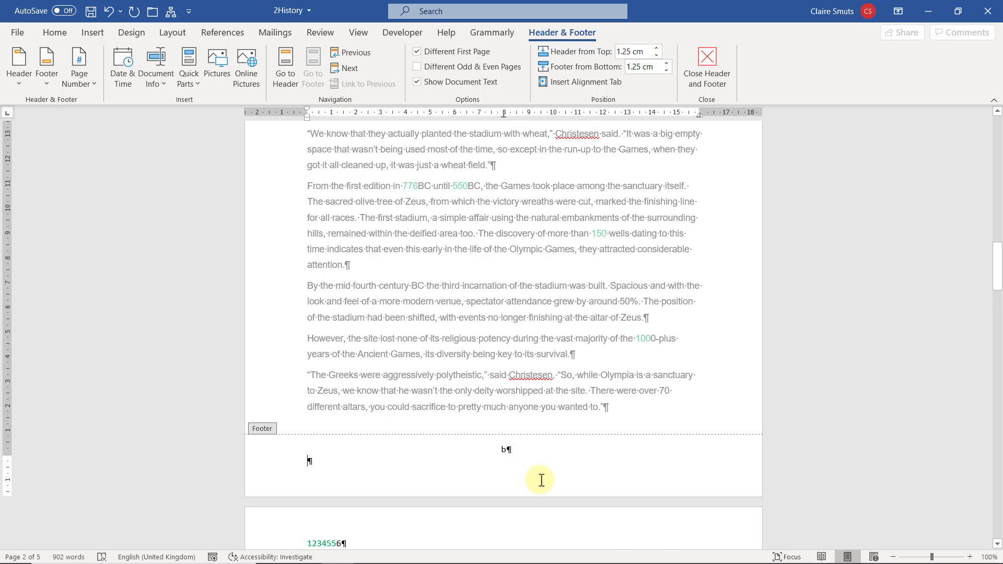
scroll(541, 480, "up", 15)
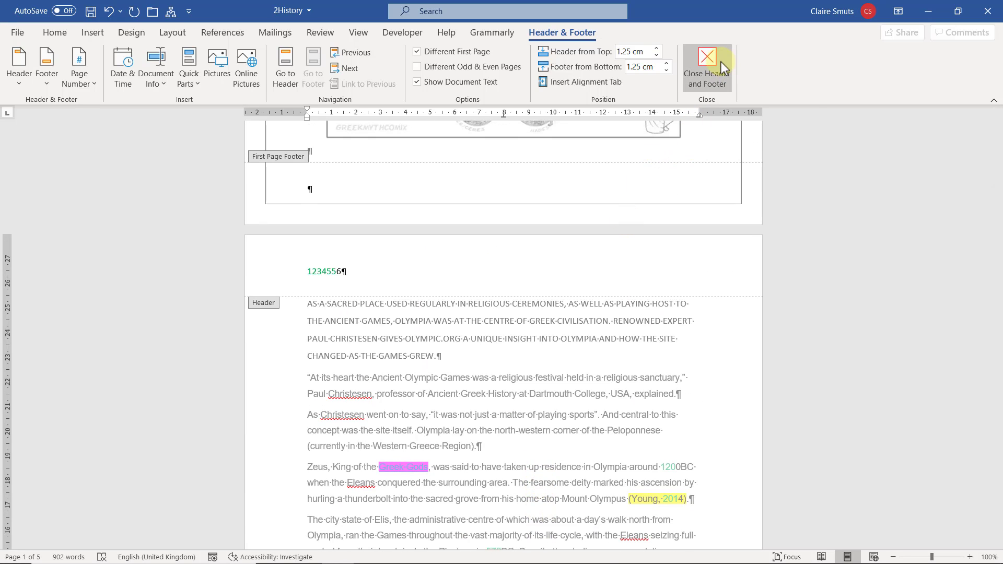
left_click(723, 67)
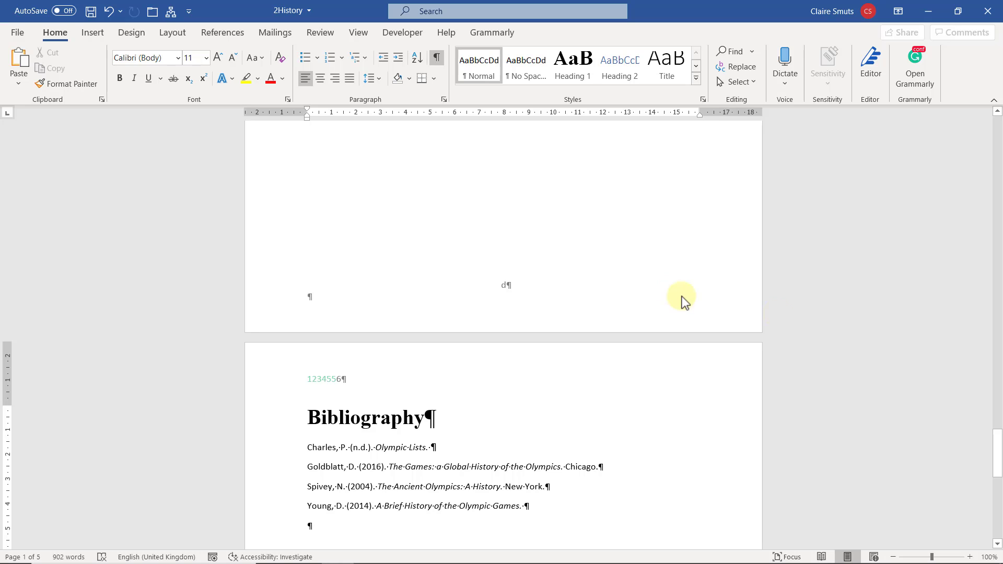
Insert a Next Page section break at the empty paragraph below the Olympians picture on page 1
left_click_drag(995, 443, 963, 123)
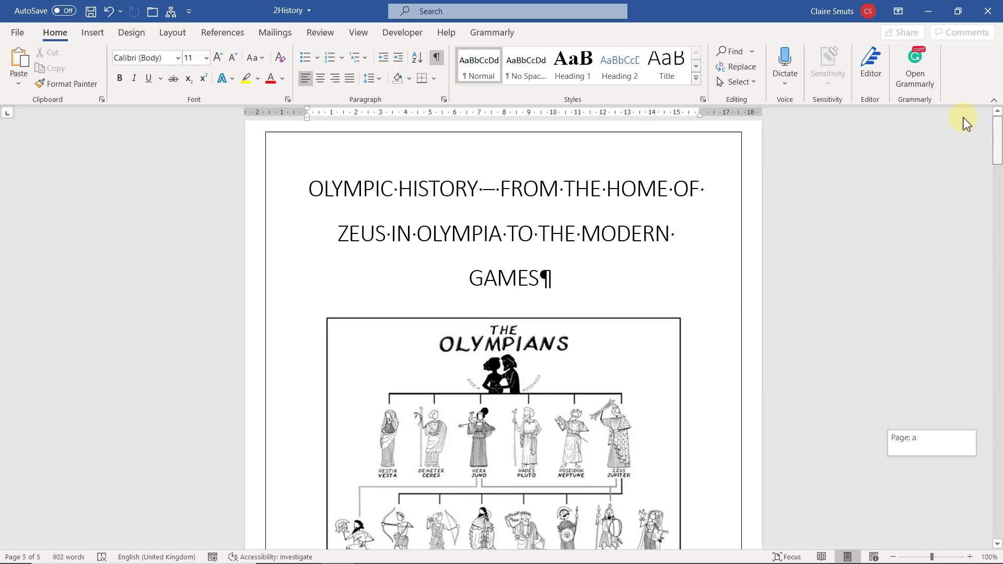
scroll(648, 397, "down", 2)
scroll(638, 411, "down", 4)
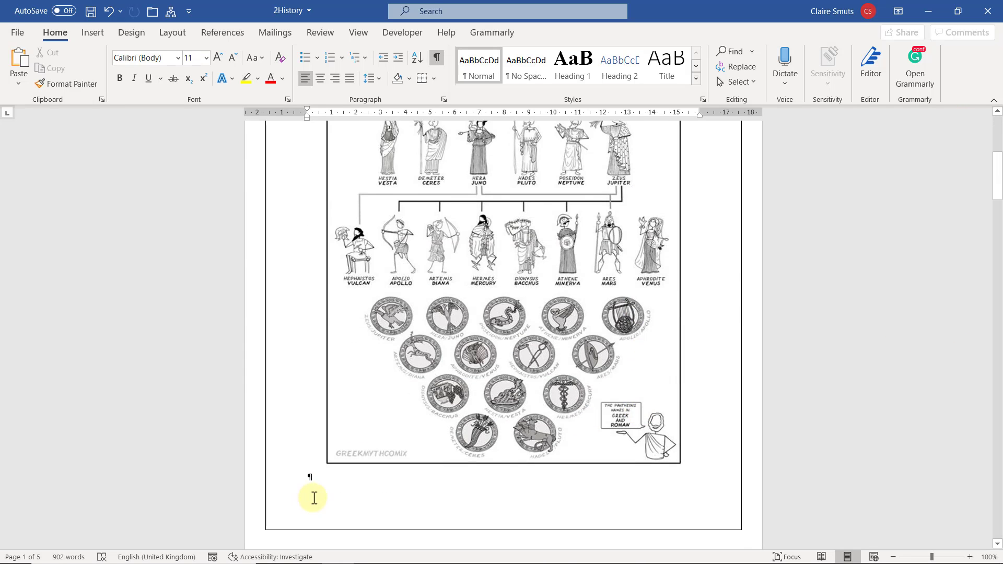
left_click(336, 488)
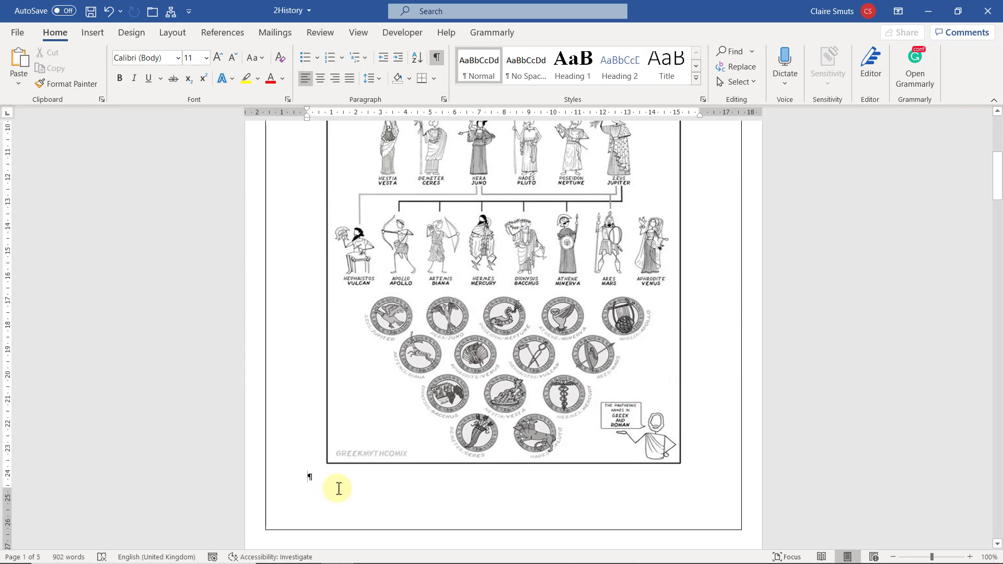
left_click(191, 38)
left_click(180, 51)
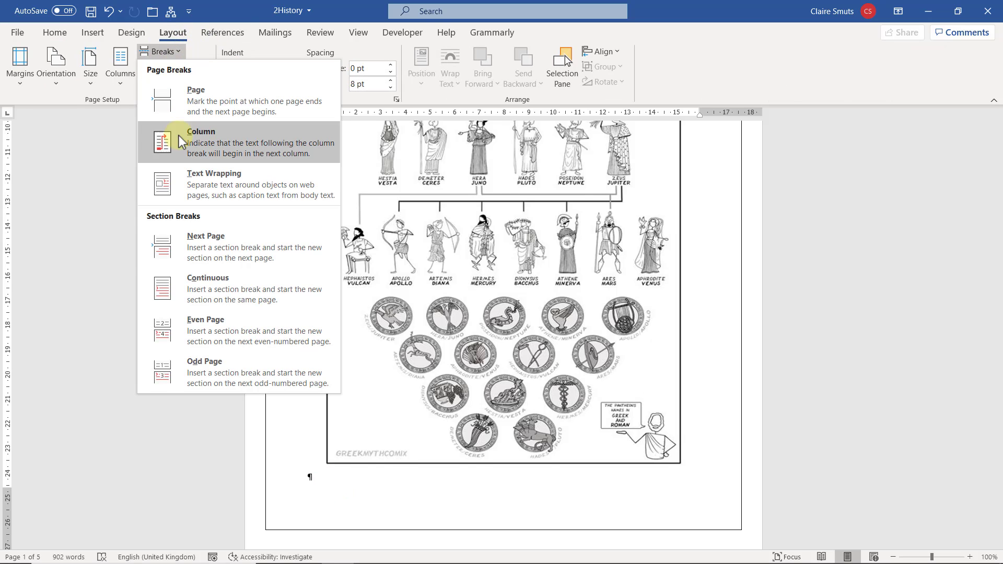
left_click(212, 266)
Remove the page border from the section that starts on page 2 by setting it to None for this section
scroll(529, 381, "down", 5)
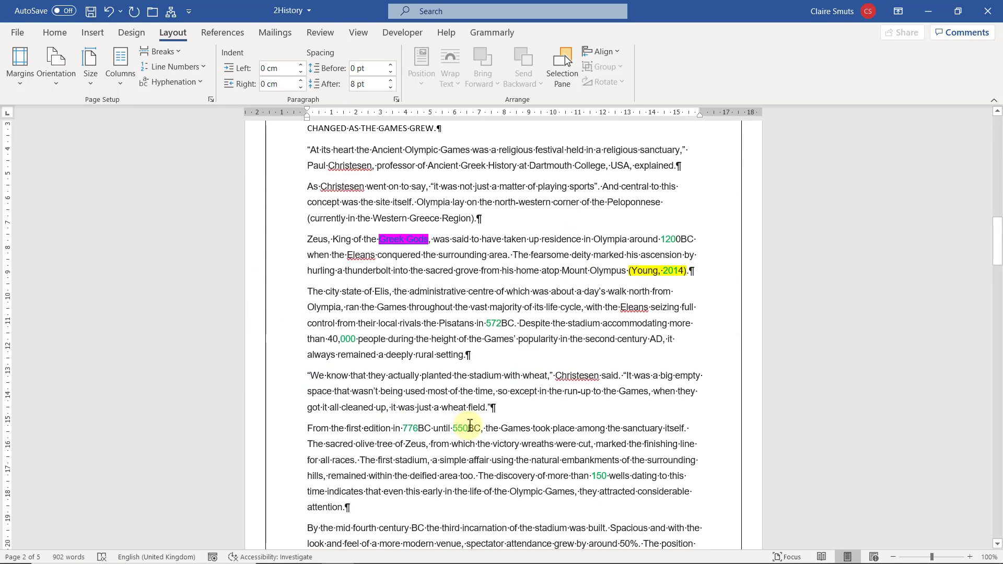
scroll(442, 425, "down", 6)
scroll(468, 431, "up", 10)
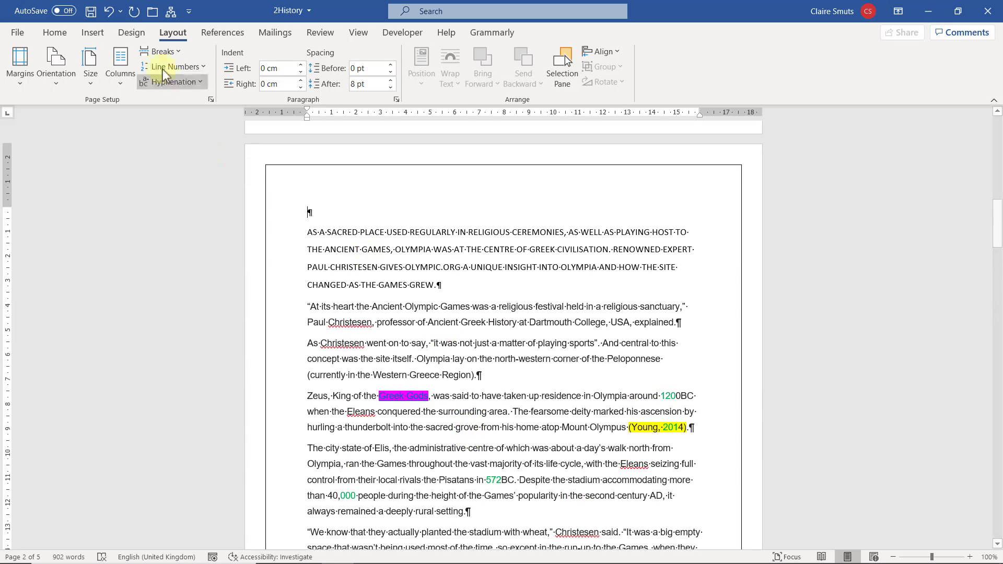
left_click(137, 33)
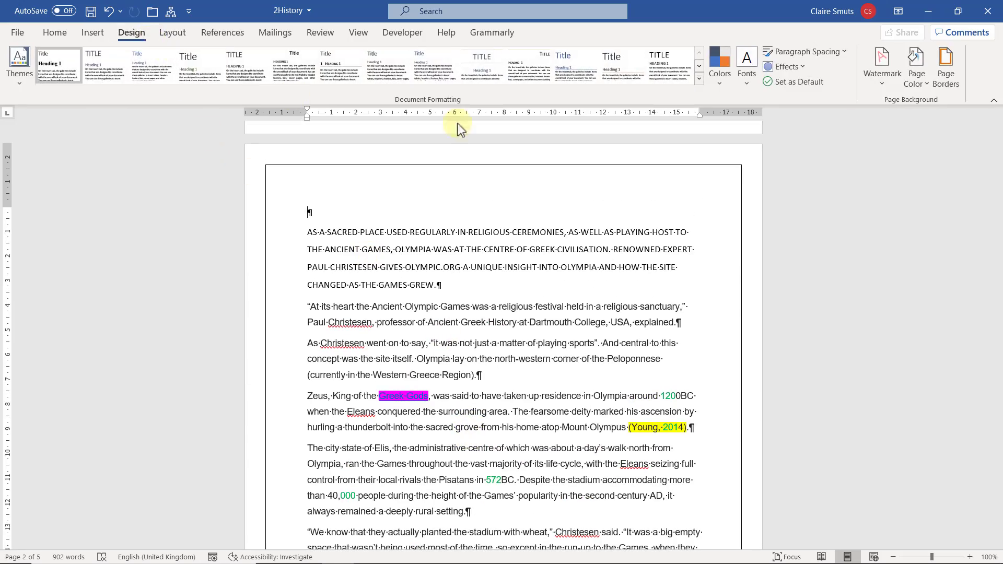
left_click(946, 68)
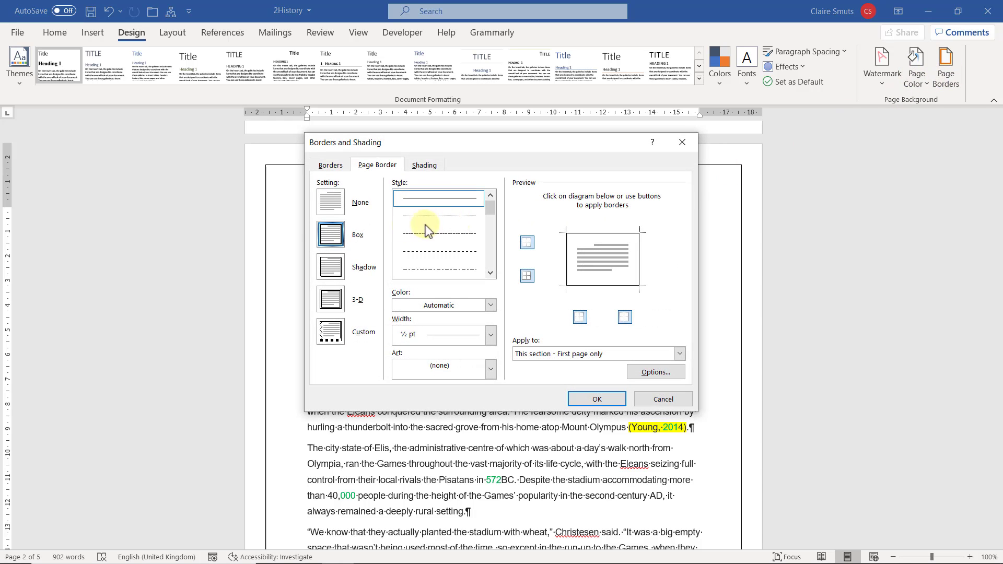
left_click(331, 202)
left_click(590, 356)
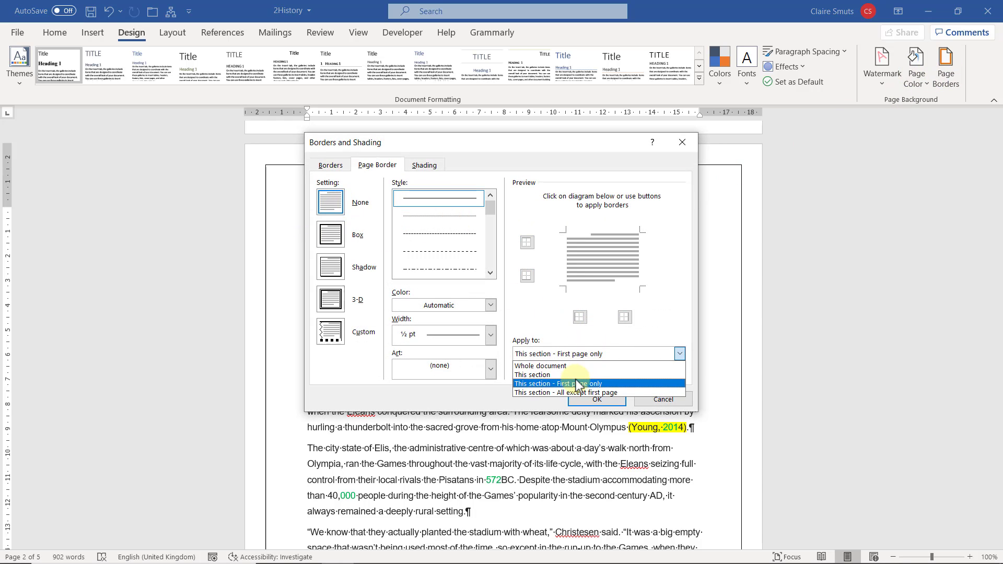
left_click(582, 376)
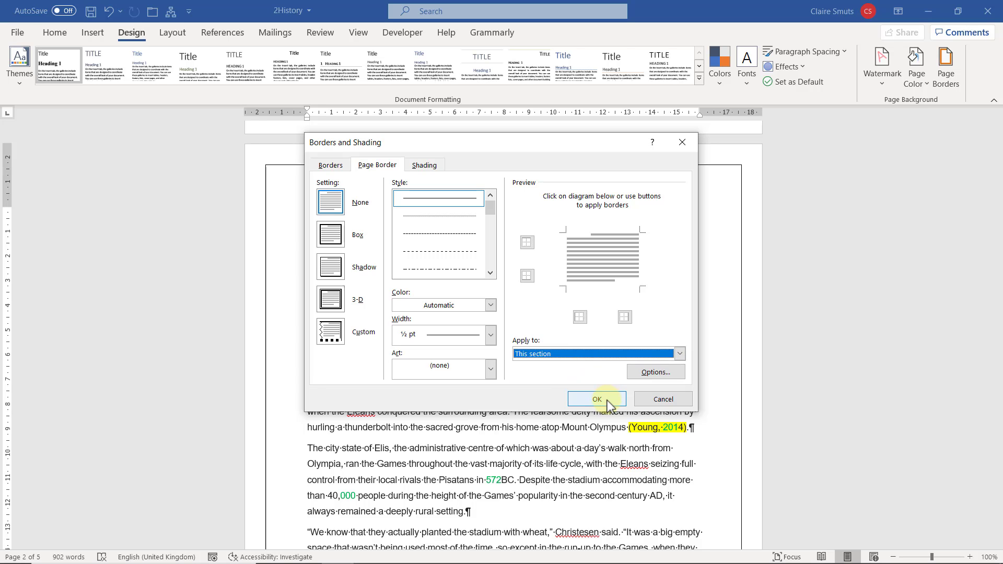
left_click(596, 398)
Check the border on page 1, open the page 2 footer and turn off the different first page option for section 2
scroll(609, 401, "up", 3)
scroll(616, 392, "up", 5)
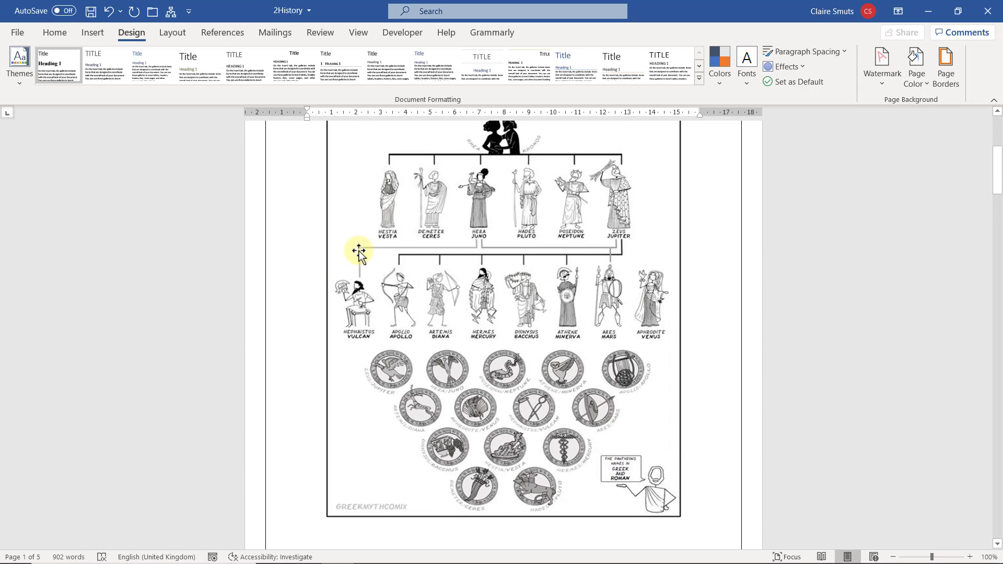
scroll(561, 416, "up", 2)
scroll(561, 416, "up", 3)
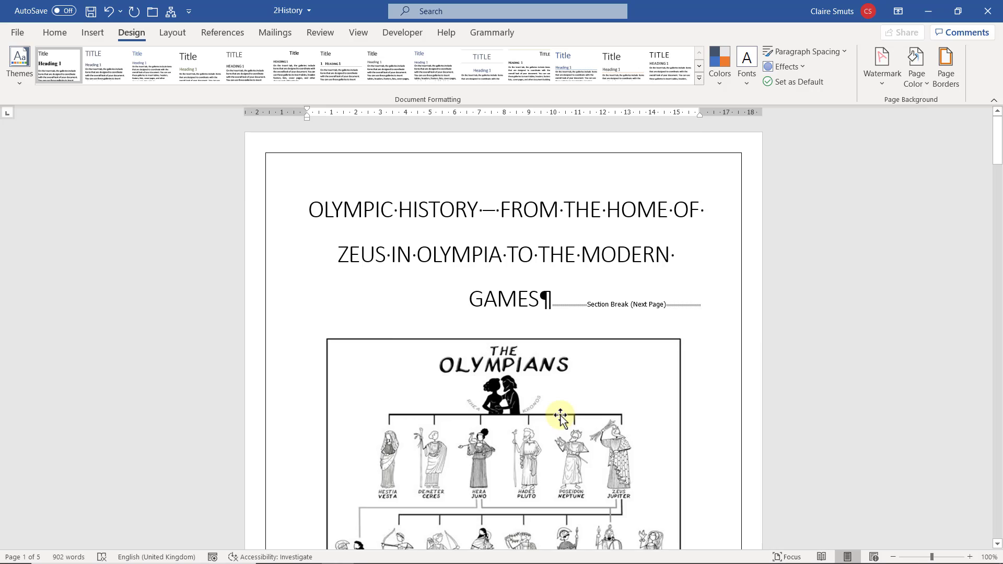
scroll(560, 417, "down", 17)
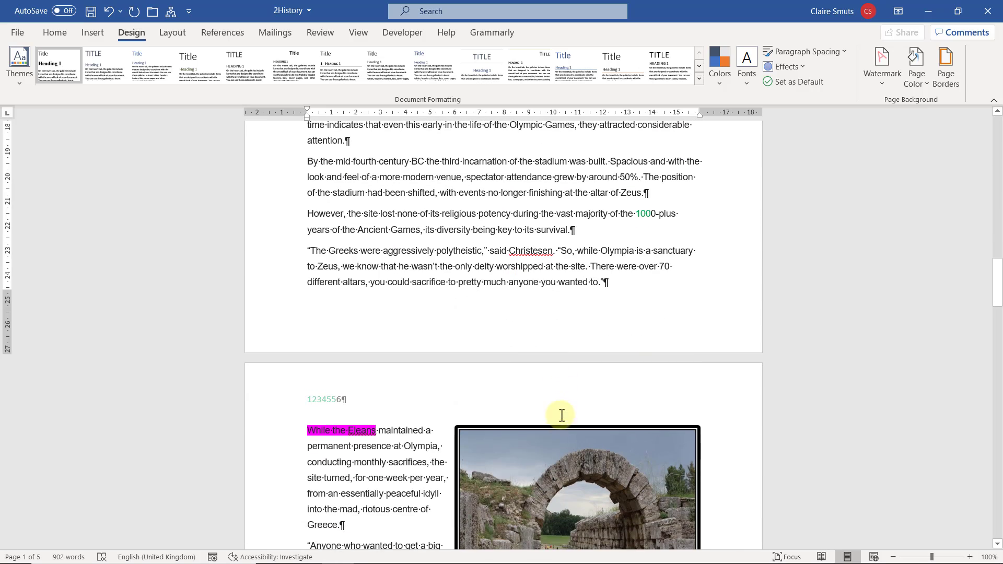
left_click(511, 343)
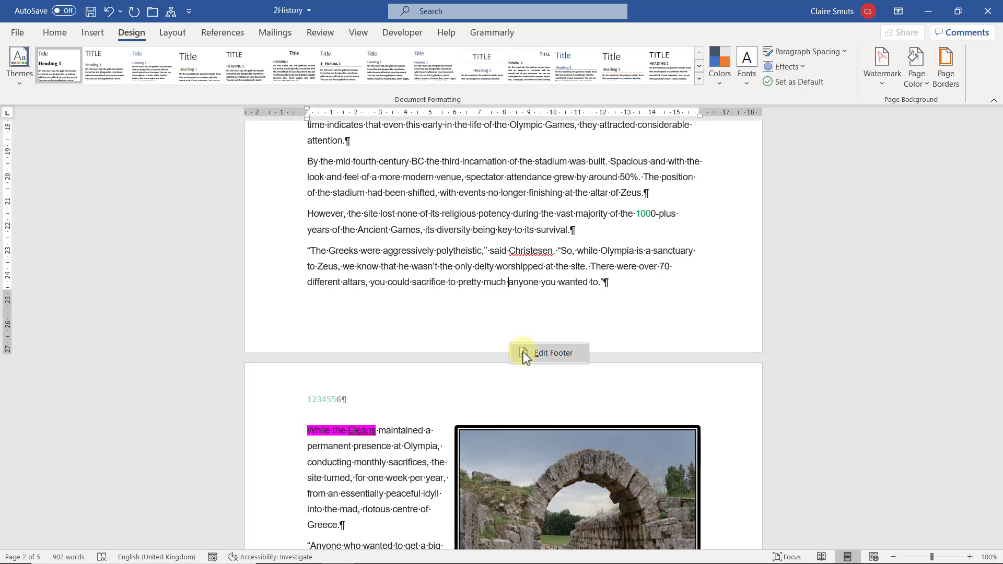
double_click(523, 352)
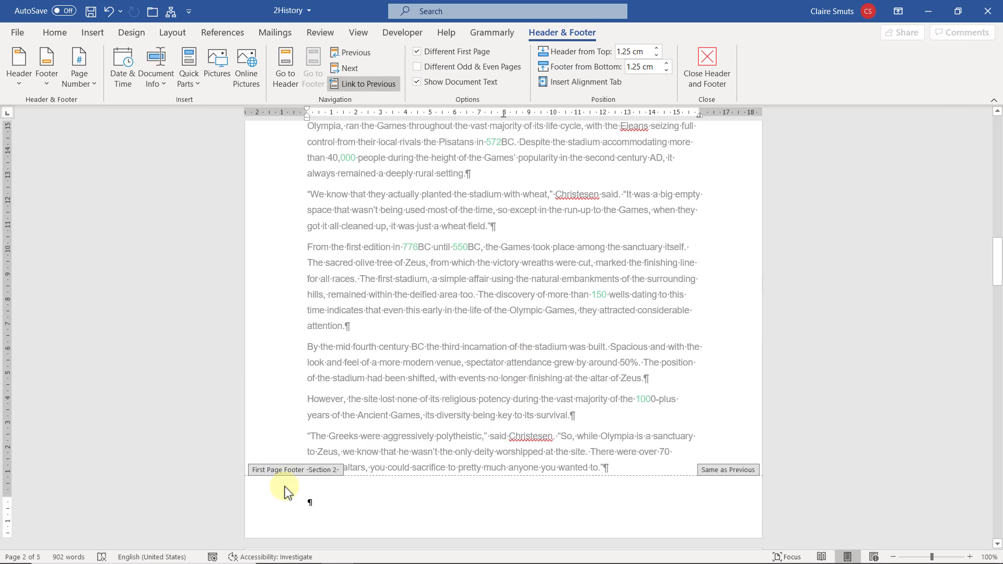
left_click(470, 51)
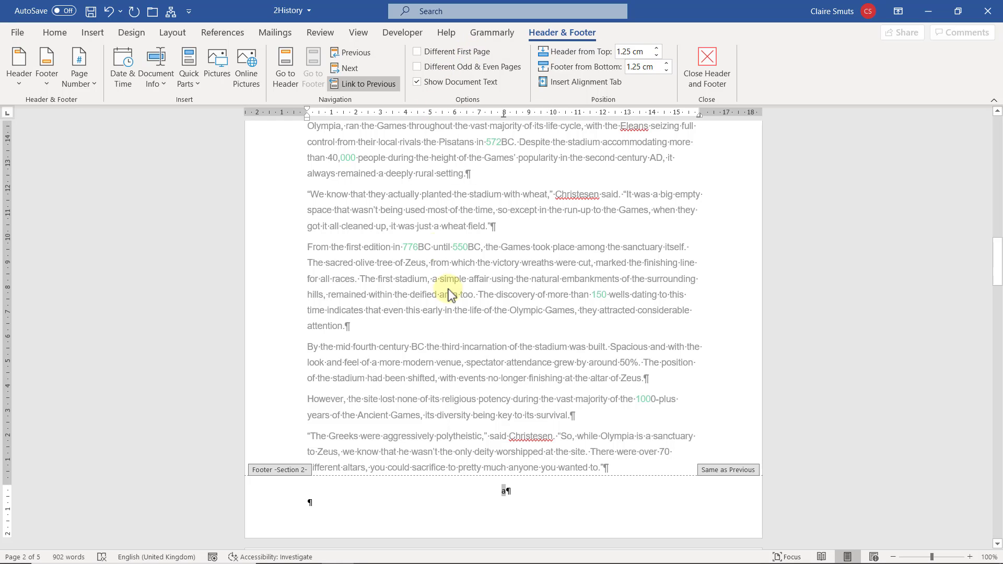
Check the page numbers in the section 2 footers through to the last page and return to the page 1 footer
scroll(476, 364, "down", 3)
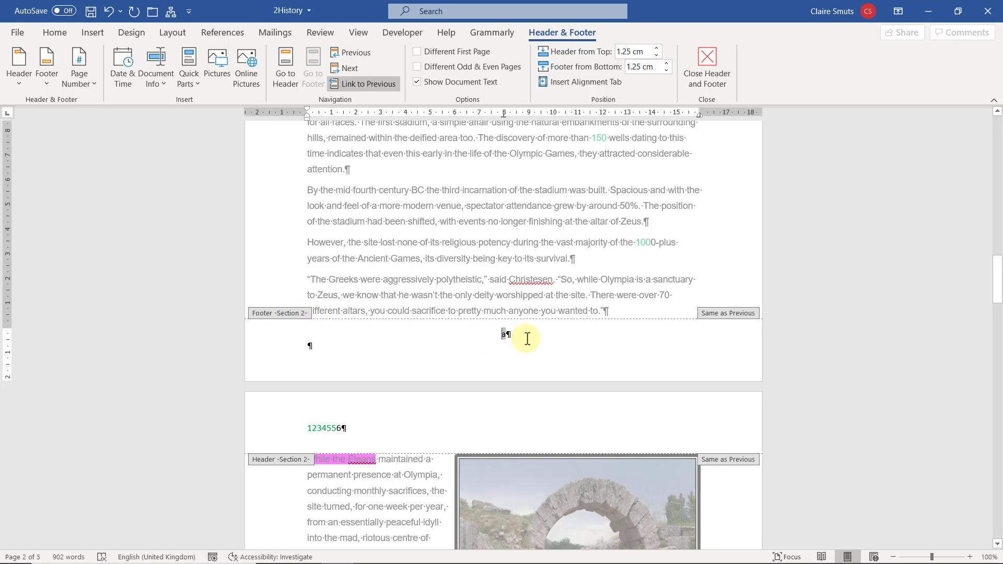
left_click(507, 335)
scroll(562, 349, "down", 12)
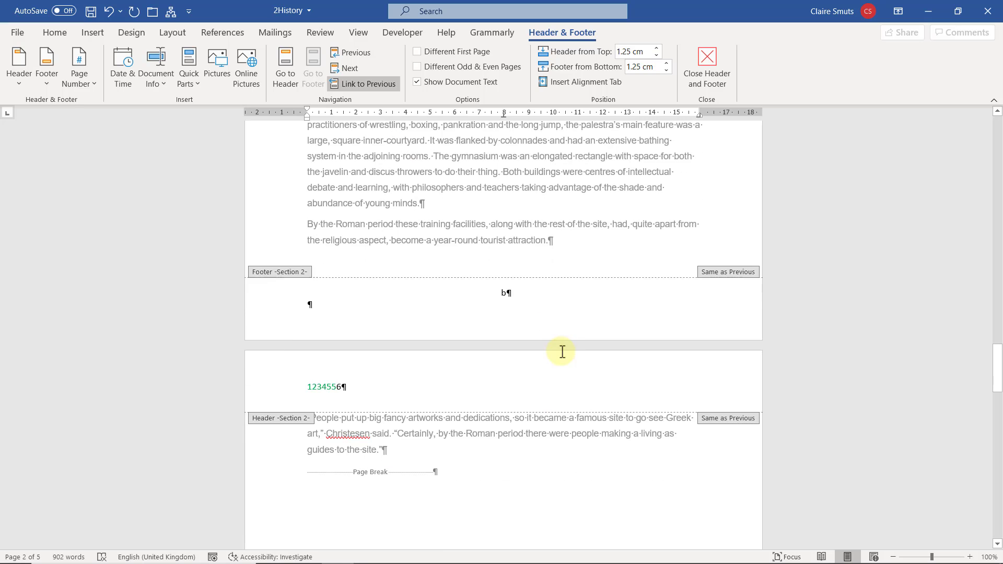
scroll(544, 314, "up", 2)
scroll(543, 313, "down", 15)
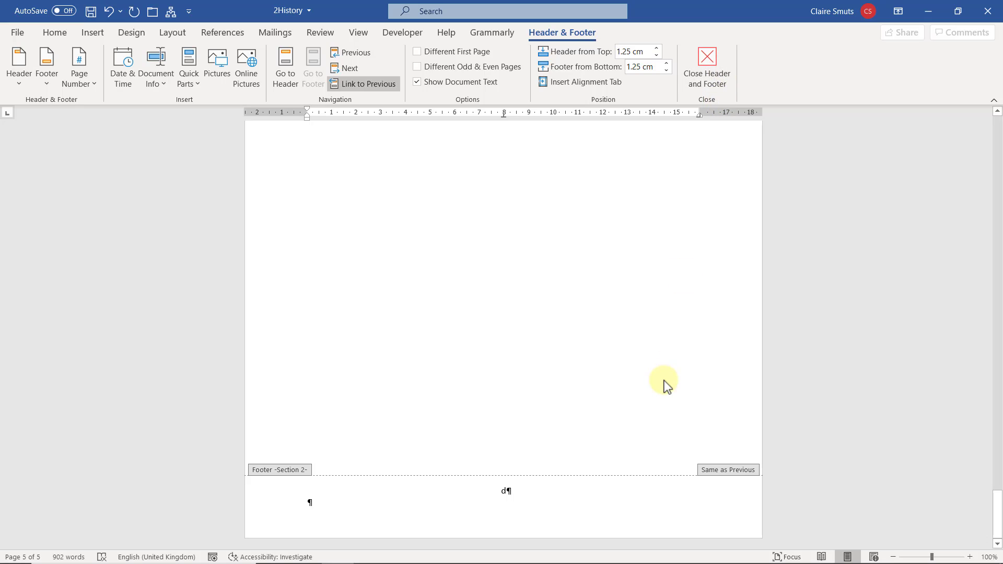
scroll(667, 380, "up", 20)
scroll(669, 378, "up", 20)
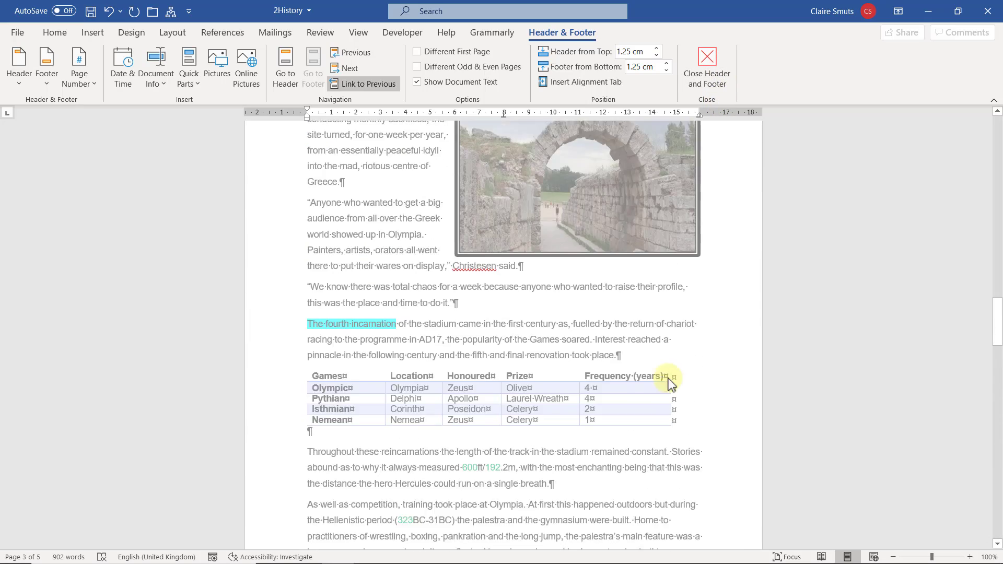
scroll(669, 379, "up", 5)
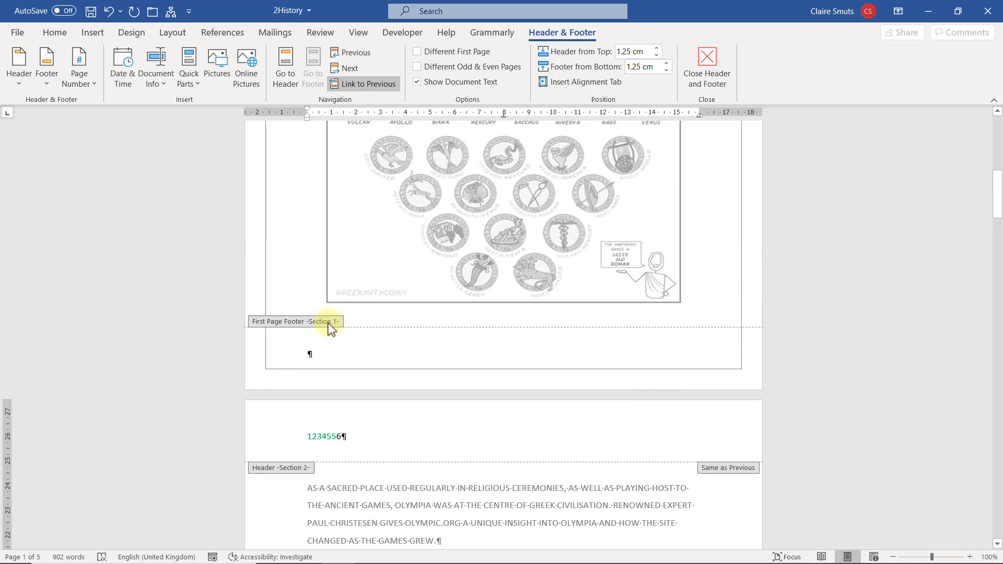
Turn off the different first page option for section 1 and unlink the section 2 footer on page 2 from the previous section
left_click(324, 353)
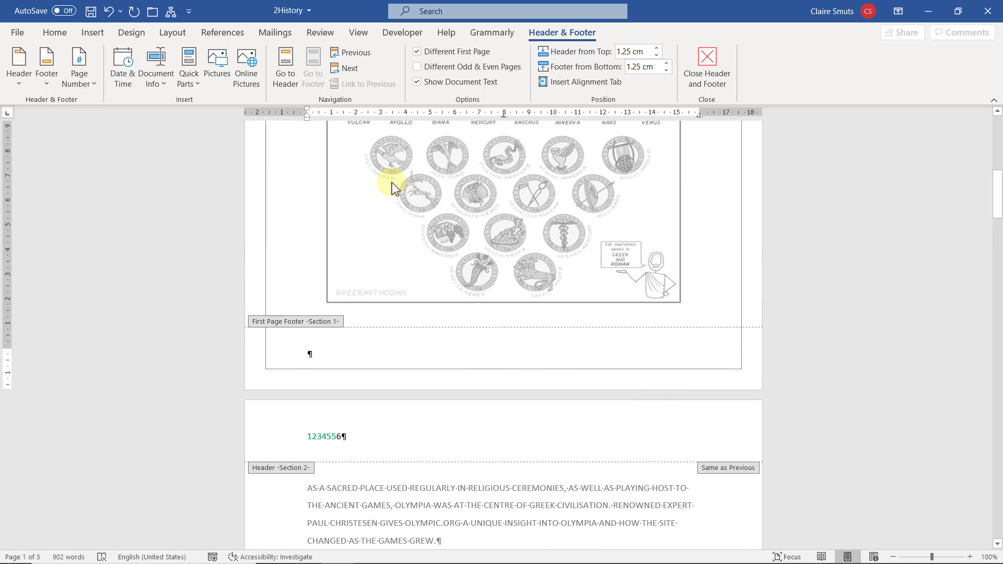
left_click(463, 53)
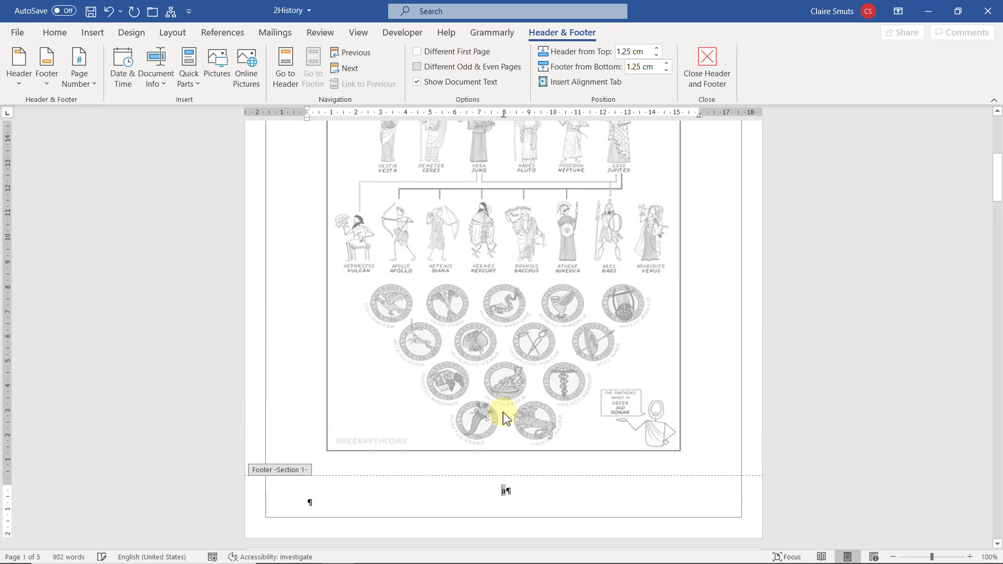
scroll(537, 494, "down", 12)
scroll(537, 494, "down", 6)
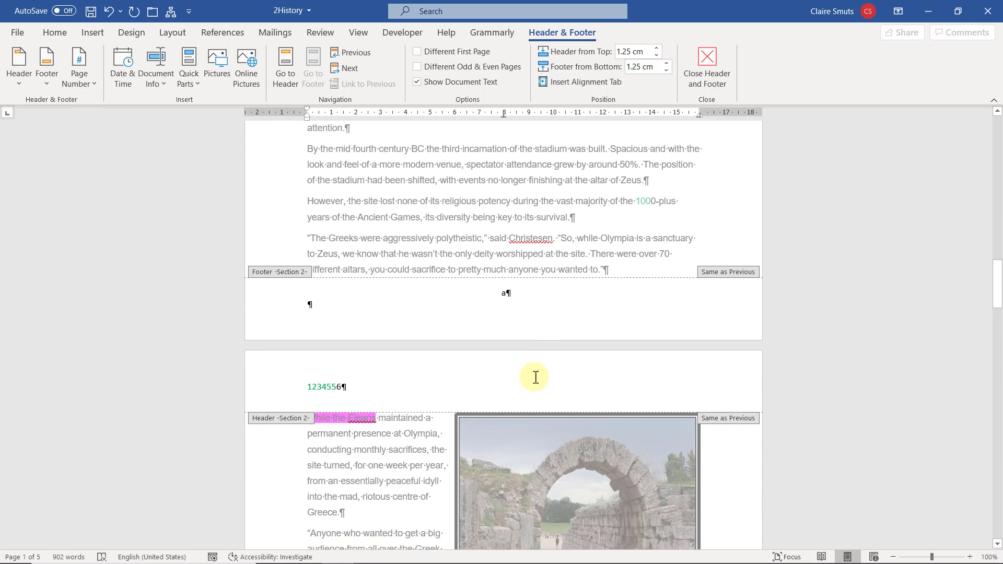
left_click(566, 315)
left_click(380, 82)
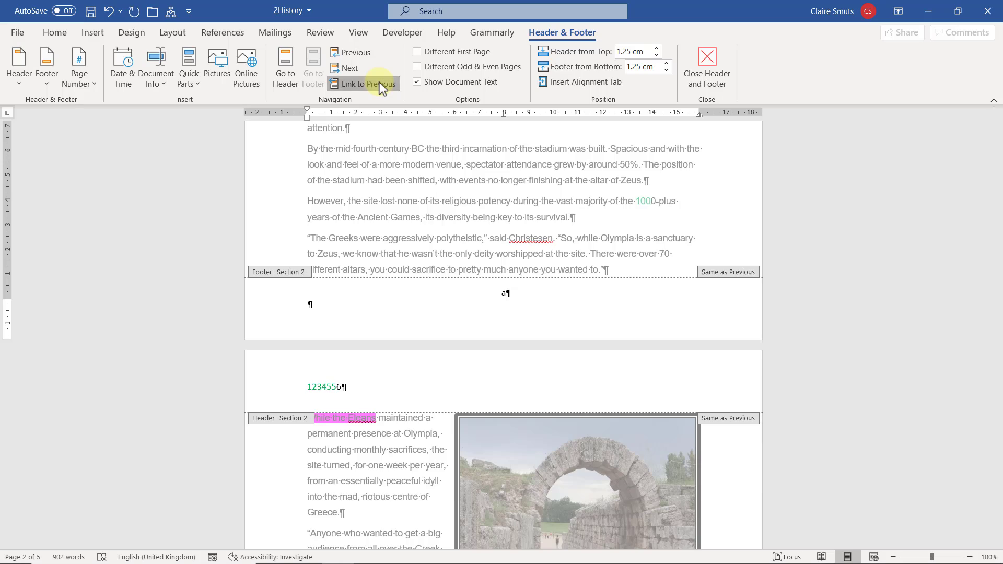
Delete the centred page number from the section 1 footer on page 1
scroll(512, 436, "up", 9)
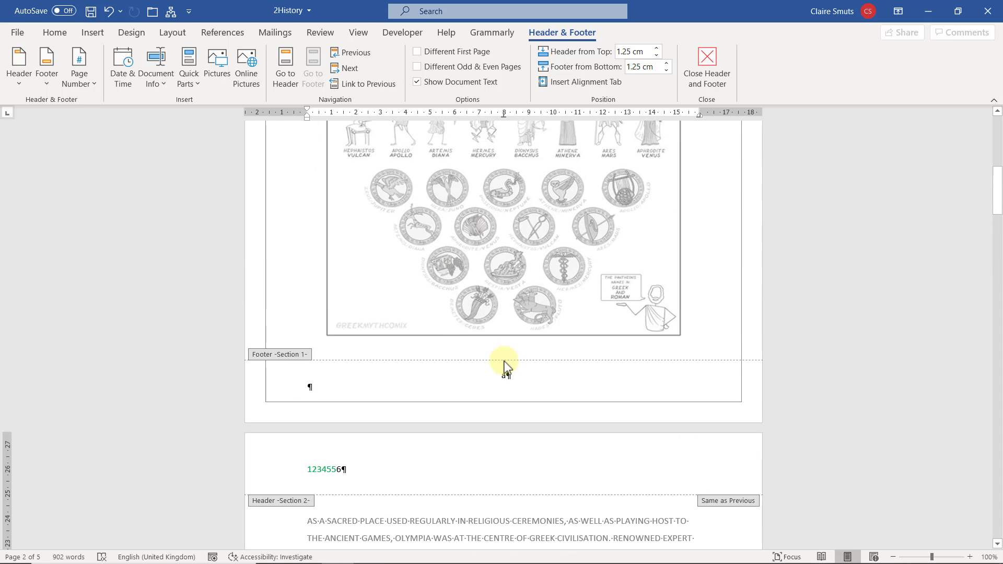
left_click(531, 381)
key("shift+Home")
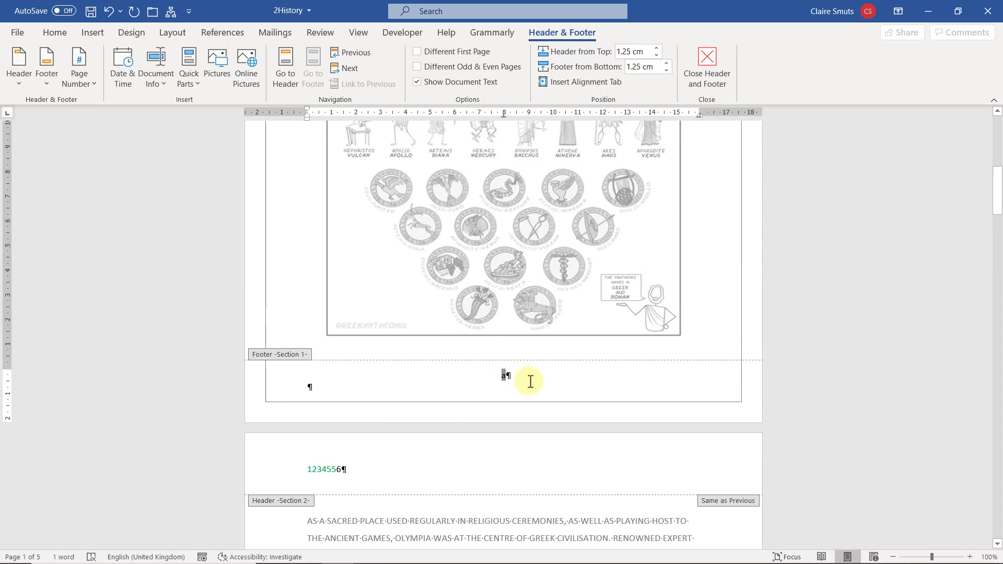
key("BackSpace")
Review the page number format and starting value for the section 2 footer on page 2, and close the settings without changes
scroll(529, 382, "down", 9)
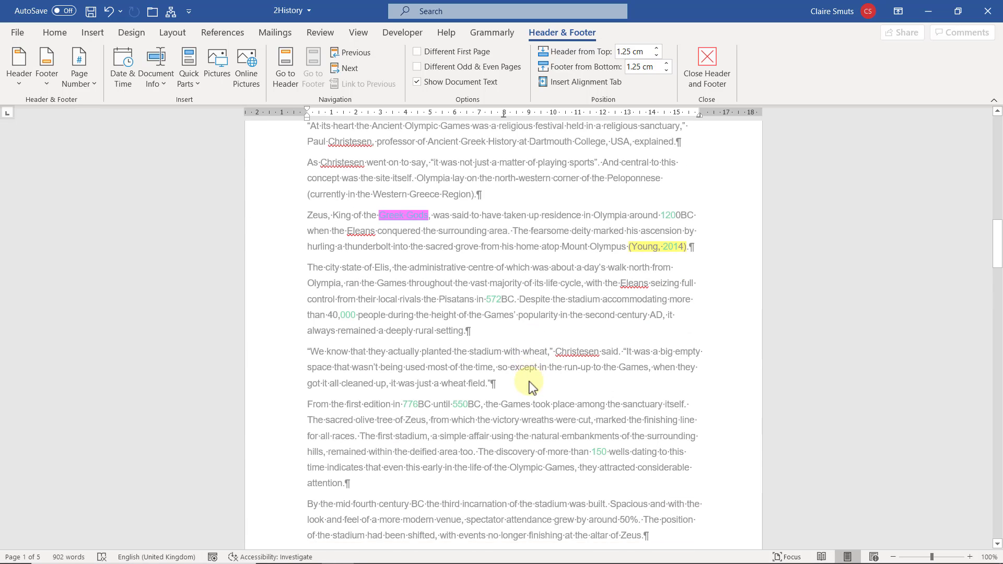
left_click(534, 342)
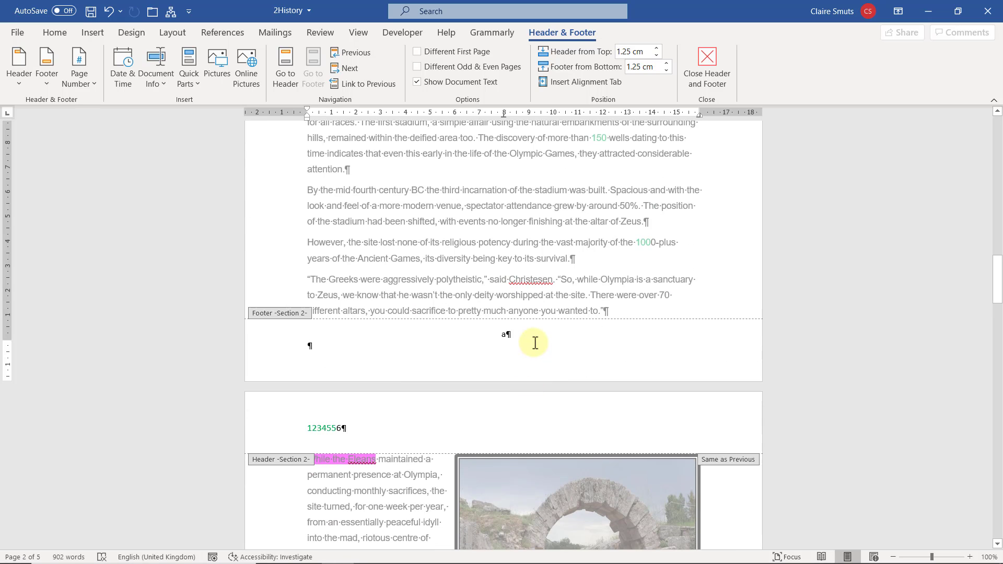
left_click(82, 76)
left_click(107, 180)
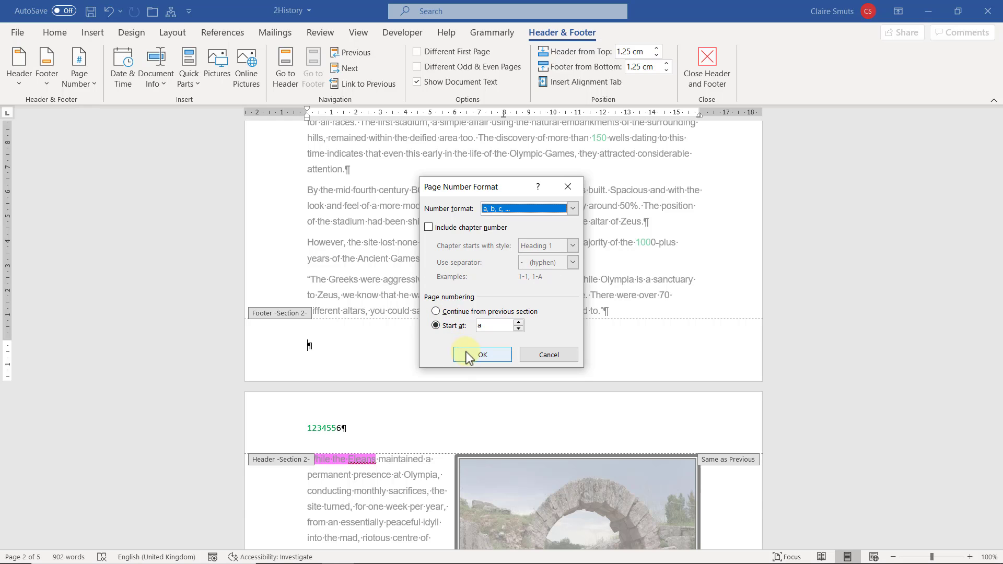
left_click(572, 357)
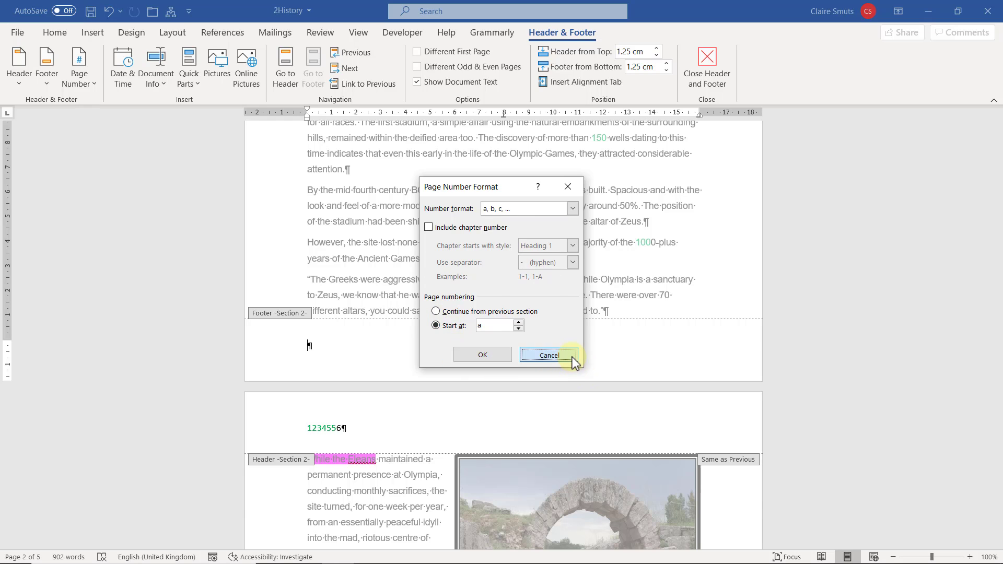